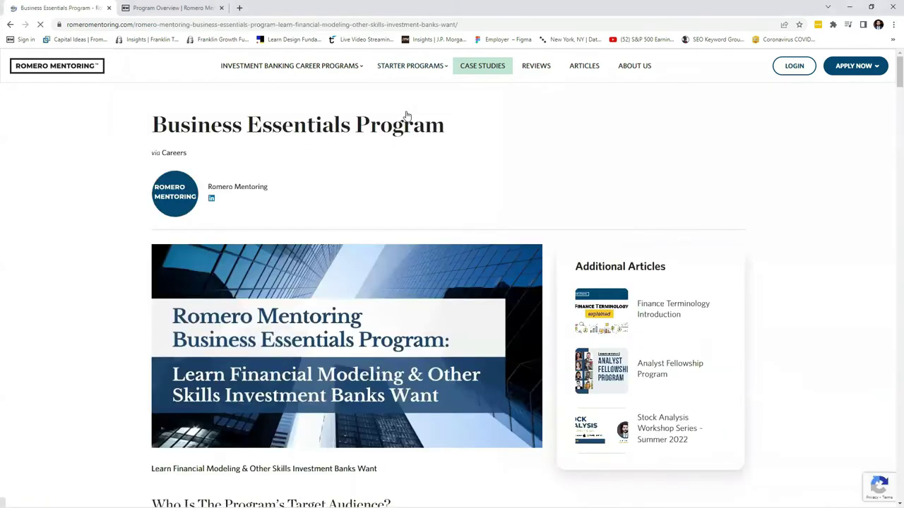
Step: Review the Business Essentials Program page from the target audience and program comparison through the curriculum and Career Development modules
{"action": "scroll", "coordinate": [374, 186], "scroll_direction": "down", "scroll_amount": 3}
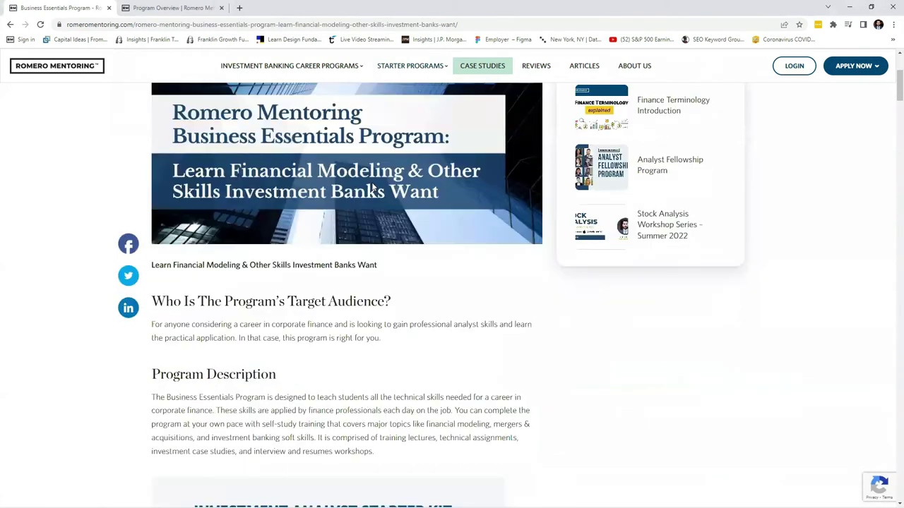
{"action": "scroll", "coordinate": [374, 186], "scroll_direction": "down", "scroll_amount": 6}
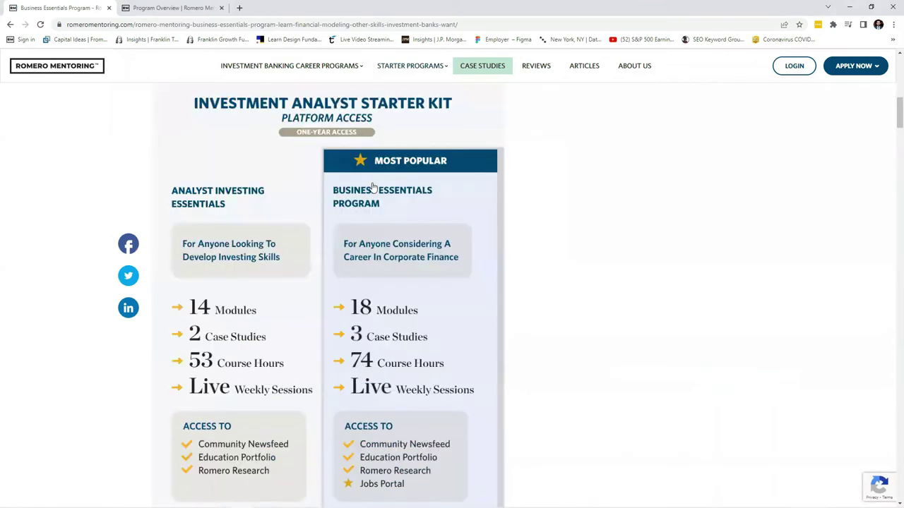
{"action": "scroll", "coordinate": [373, 186], "scroll_direction": "down", "scroll_amount": 9}
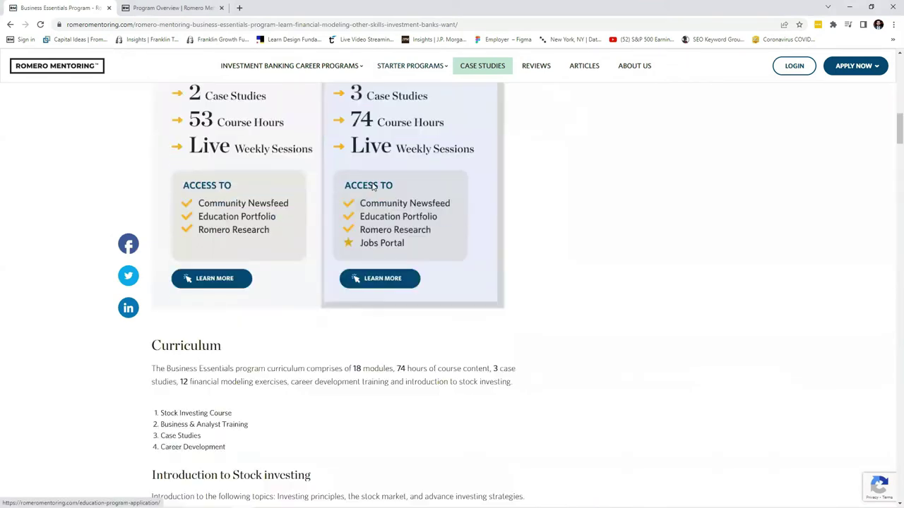
{"action": "scroll", "coordinate": [373, 186], "scroll_direction": "down", "scroll_amount": 6}
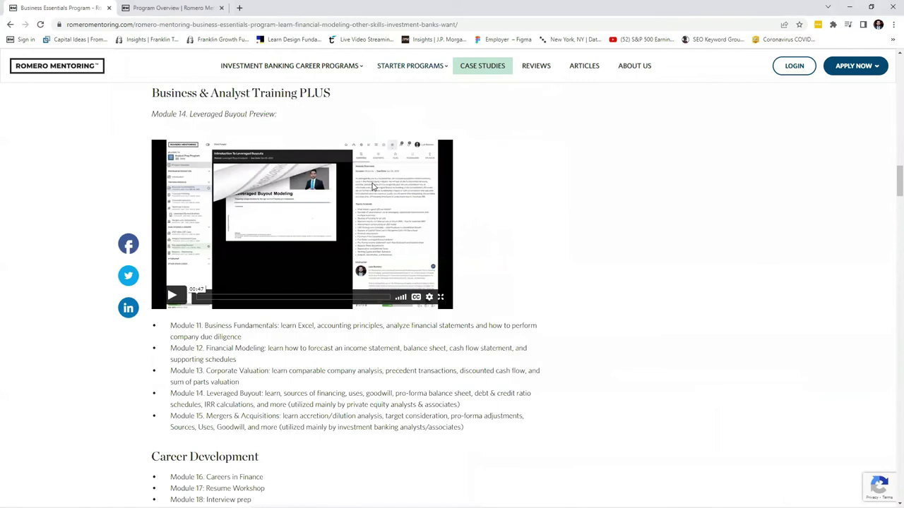
{"action": "scroll", "coordinate": [373, 186], "scroll_direction": "down", "scroll_amount": 3}
Step: Switch to the Program Overview page of the training platform and browse the newsfeed's Zoom and Nvidia stock analysis posts
{"action": "key", "text": "ctrl+Tab"}
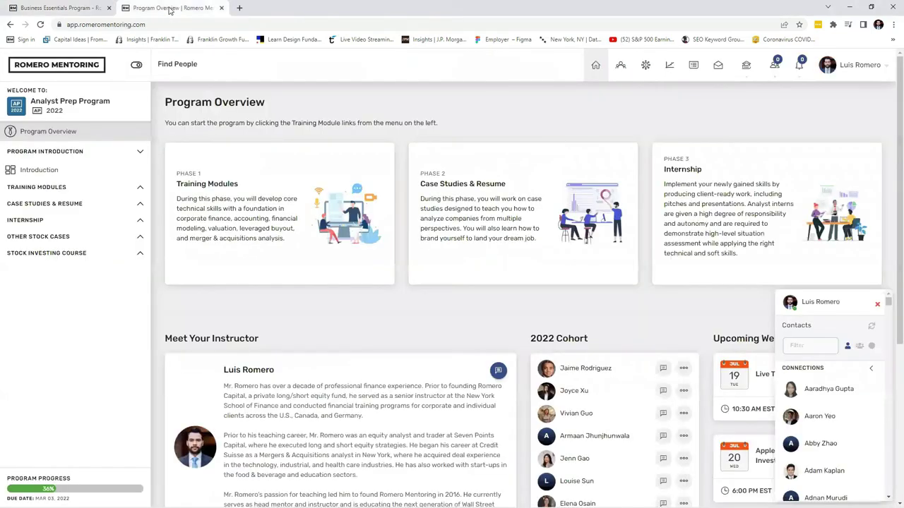
{"action": "scroll", "coordinate": [413, 267], "scroll_direction": "down", "scroll_amount": 3}
{"action": "scroll", "coordinate": [710, 125], "scroll_direction": "up", "scroll_amount": 3}
{"action": "left_click", "coordinate": [694, 70]}
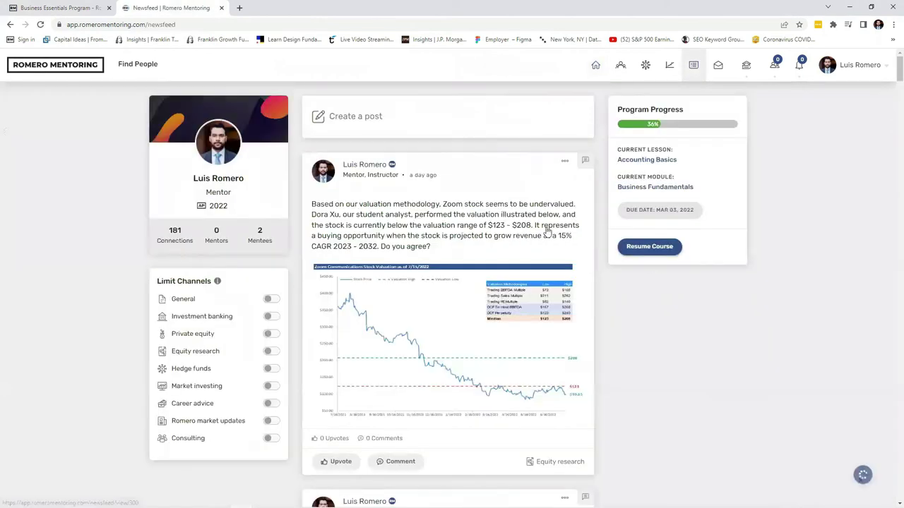
{"action": "scroll", "coordinate": [517, 253], "scroll_direction": "down", "scroll_amount": 6}
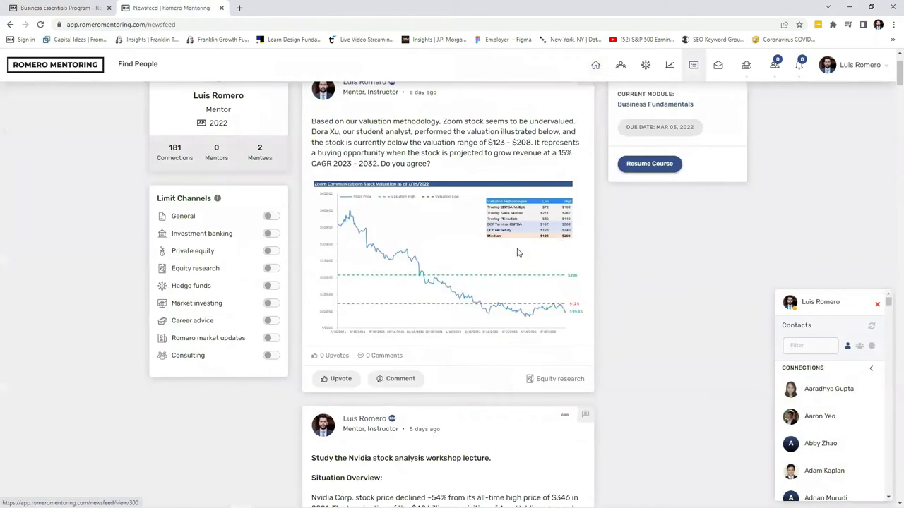
{"action": "scroll", "coordinate": [518, 253], "scroll_direction": "down", "scroll_amount": 10}
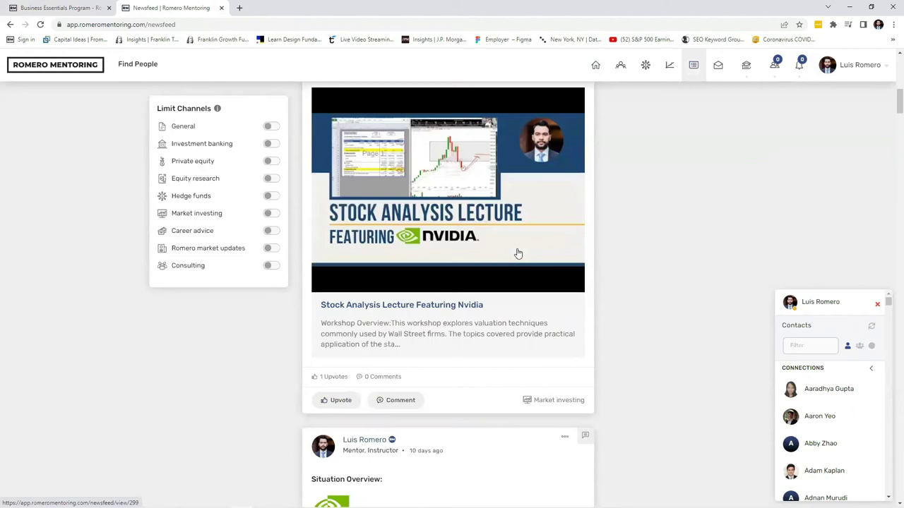
{"action": "scroll", "coordinate": [518, 253], "scroll_direction": "down", "scroll_amount": 4}
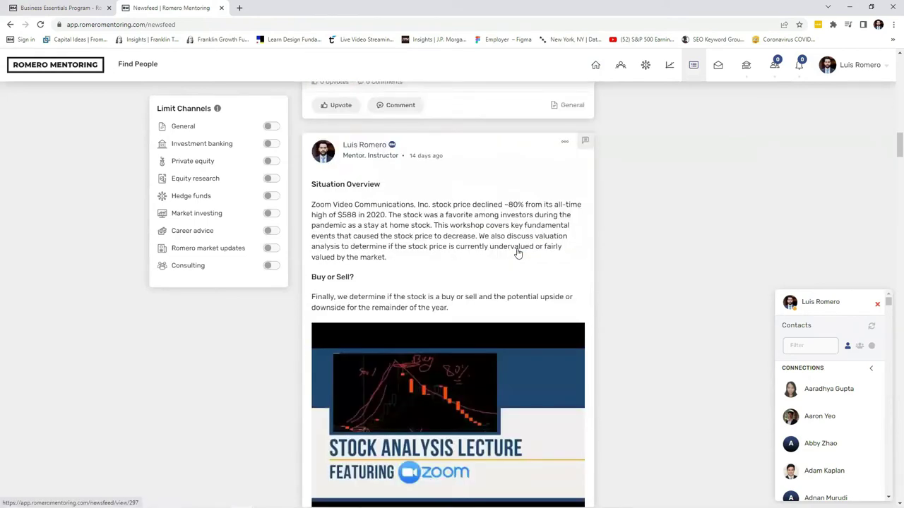
{"action": "scroll", "coordinate": [518, 253], "scroll_direction": "down", "scroll_amount": 6}
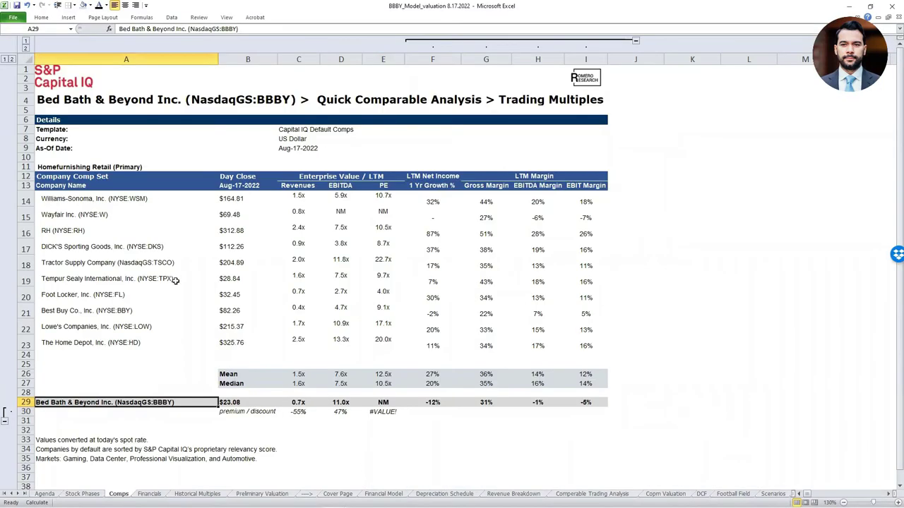
Step: Box the peer company names from Williams-Sonoma to The Home Depot in red on the Comps sheet
{"action": "left_click", "coordinate": [125, 343]}
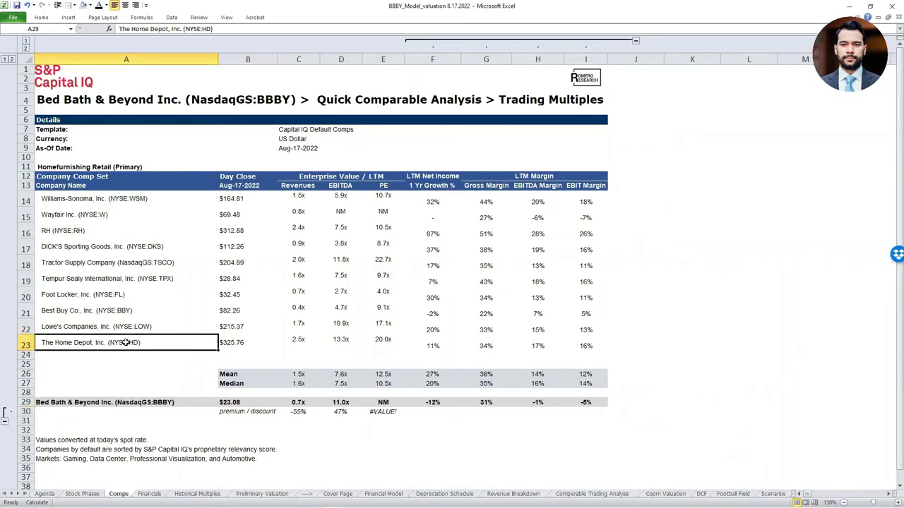
{"action": "scroll", "coordinate": [107, 370], "scroll_direction": "up", "scroll_amount": 1}
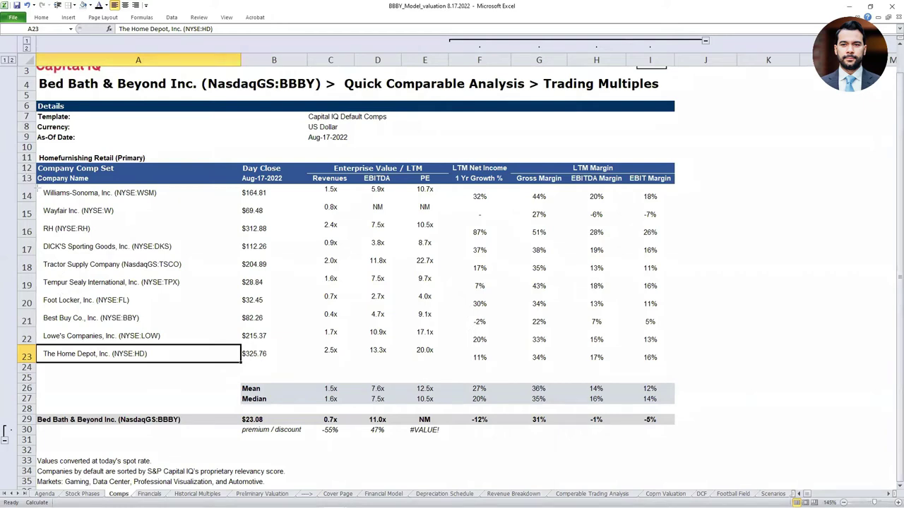
{"action": "left_click_drag", "start_coordinate": [39, 188], "coordinate": [76, 263]}
{"action": "left_click_drag", "start_coordinate": [161, 318], "coordinate": [209, 366]}
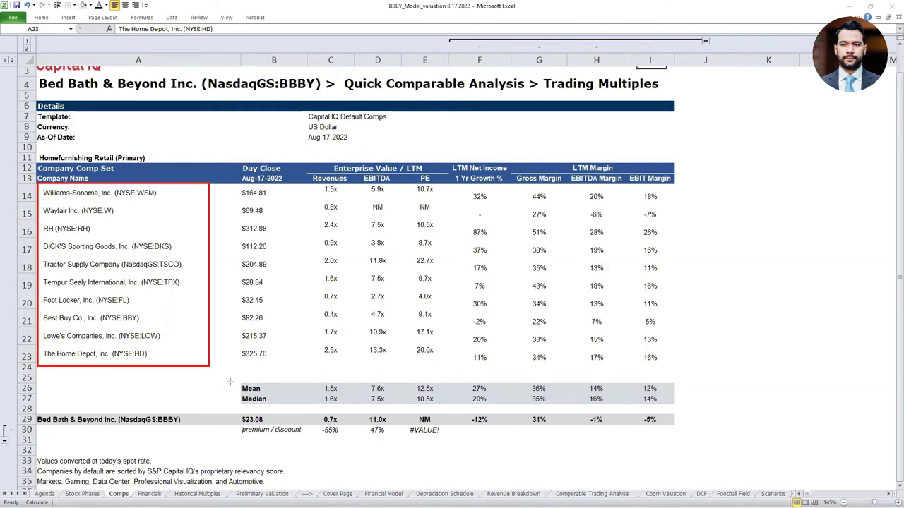
Step: Box the peer mean and median multiples and Bed Bath & Beyond's multiples row in red
{"action": "left_click_drag", "start_coordinate": [237, 382], "coordinate": [268, 396]}
{"action": "left_click_drag", "start_coordinate": [393, 397], "coordinate": [444, 404]}
{"action": "left_click_drag", "start_coordinate": [34, 414], "coordinate": [455, 424]}
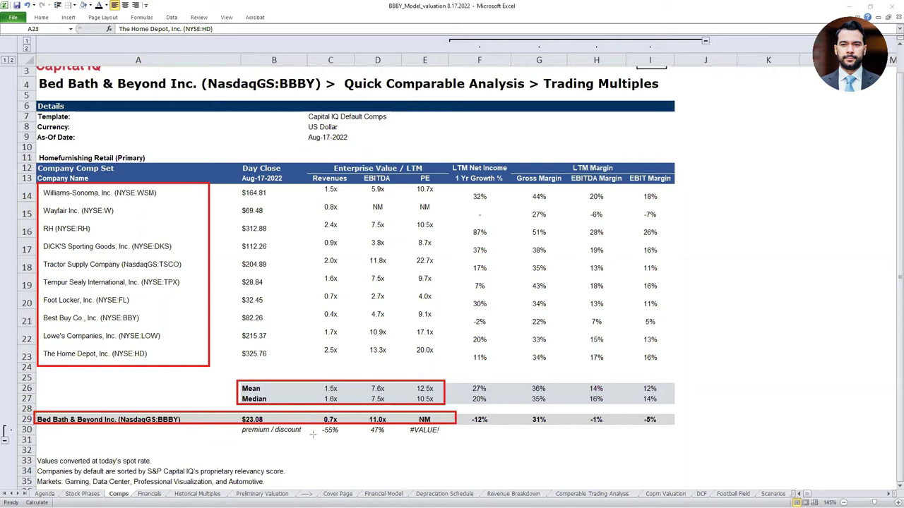
Step: Box the Revenues and EBITDA multiple columns in red, marking their mean, median and premium/discount values
{"action": "mouse_move", "coordinate": [299, 170]}
{"action": "left_mouse_down"}
{"action": "mouse_move", "coordinate": [322, 232]}
{"action": "mouse_move", "coordinate": [355, 464]}
{"action": "mouse_move", "coordinate": [342, 434]}
{"action": "left_mouse_up"}
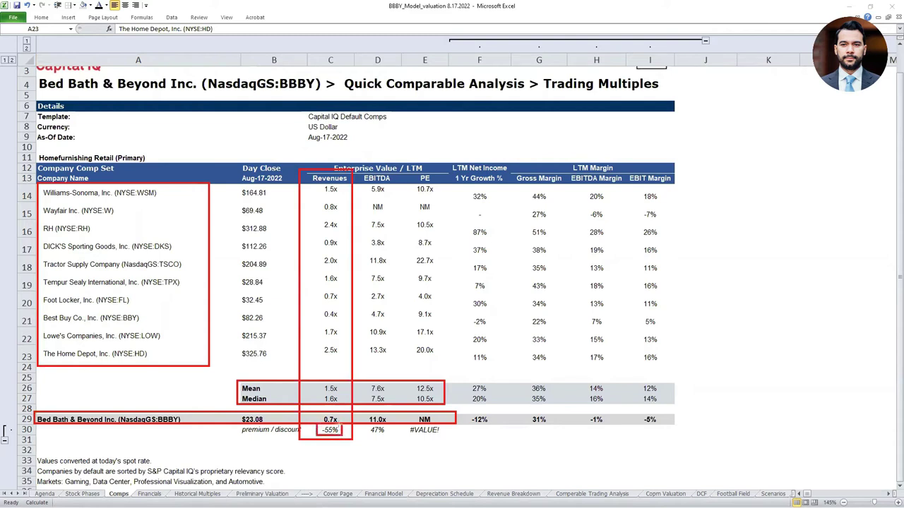
{"action": "left_click_drag", "start_coordinate": [319, 379], "coordinate": [341, 409]}
{"action": "mouse_move", "coordinate": [361, 170]}
{"action": "left_mouse_down"}
{"action": "mouse_move", "coordinate": [383, 278]}
{"action": "mouse_move", "coordinate": [398, 445]}
{"action": "mouse_move", "coordinate": [389, 437]}
{"action": "left_mouse_up"}
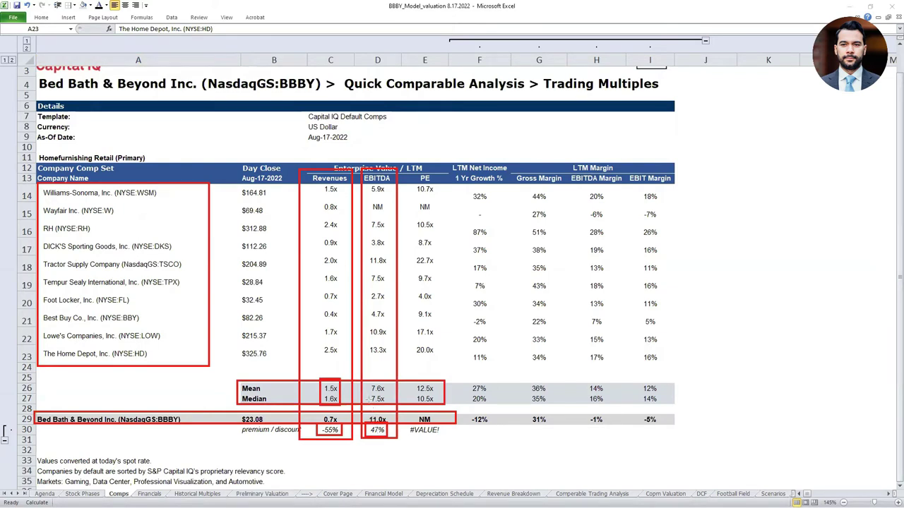
{"action": "left_click_drag", "start_coordinate": [365, 378], "coordinate": [388, 394]}
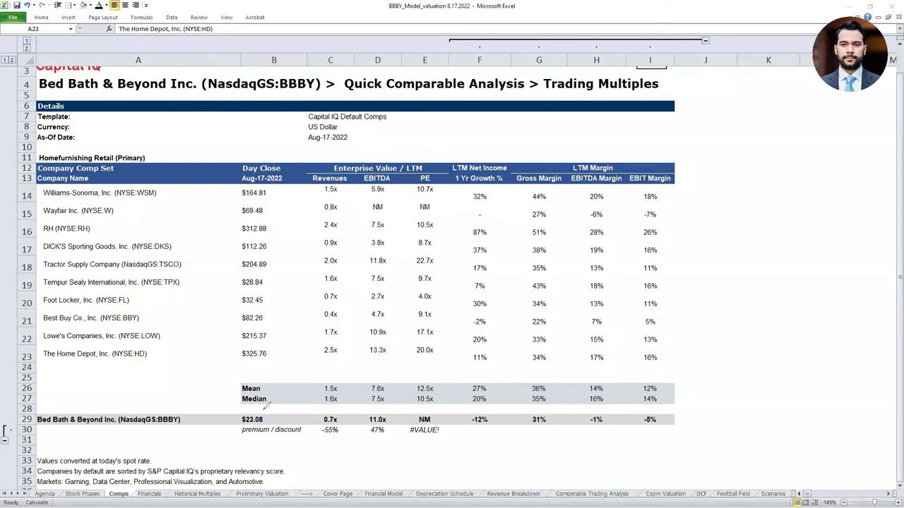
Step: Circle Bed Bath & Beyond's EBITDA and PE multiples and the peer PE averages freehand, add a question mark, and clear the markup
{"action": "mouse_move", "coordinate": [390, 408]}
{"action": "left_mouse_down"}
{"action": "mouse_move", "coordinate": [357, 426]}
{"action": "mouse_move", "coordinate": [400, 429]}
{"action": "mouse_move", "coordinate": [381, 405]}
{"action": "mouse_move", "coordinate": [395, 403]}
{"action": "left_mouse_up"}
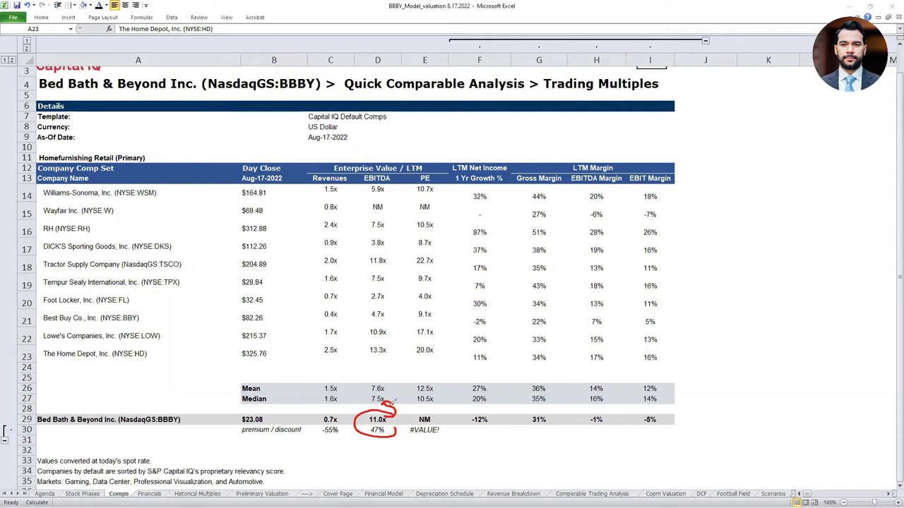
{"action": "mouse_move", "coordinate": [346, 381]}
{"action": "left_mouse_down"}
{"action": "mouse_move", "coordinate": [358, 385]}
{"action": "mouse_move", "coordinate": [352, 394]}
{"action": "left_mouse_up"}
{"action": "mouse_move", "coordinate": [427, 381]}
{"action": "left_mouse_down"}
{"action": "mouse_move", "coordinate": [407, 388]}
{"action": "mouse_move", "coordinate": [445, 395]}
{"action": "mouse_move", "coordinate": [435, 382]}
{"action": "left_mouse_up"}
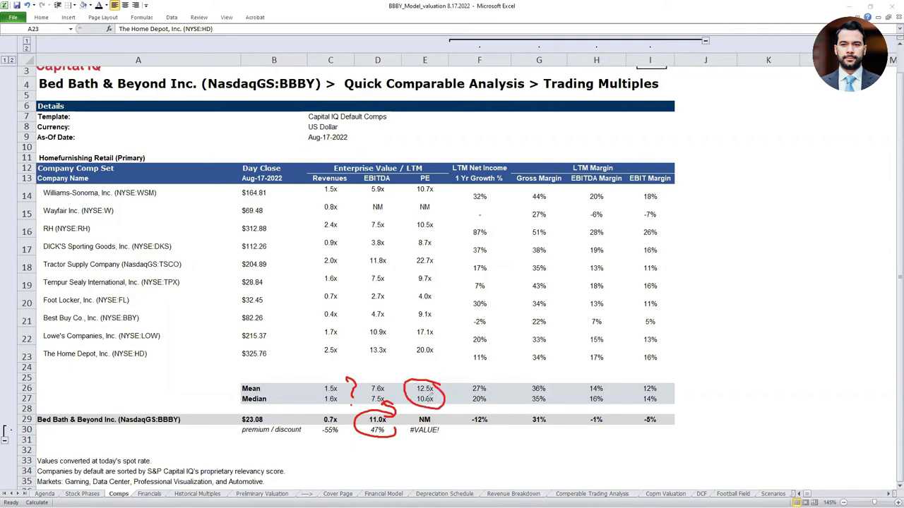
{"action": "mouse_move", "coordinate": [444, 414]}
{"action": "left_mouse_down"}
{"action": "mouse_move", "coordinate": [408, 419]}
{"action": "mouse_move", "coordinate": [442, 433]}
{"action": "mouse_move", "coordinate": [443, 415]}
{"action": "left_mouse_up"}
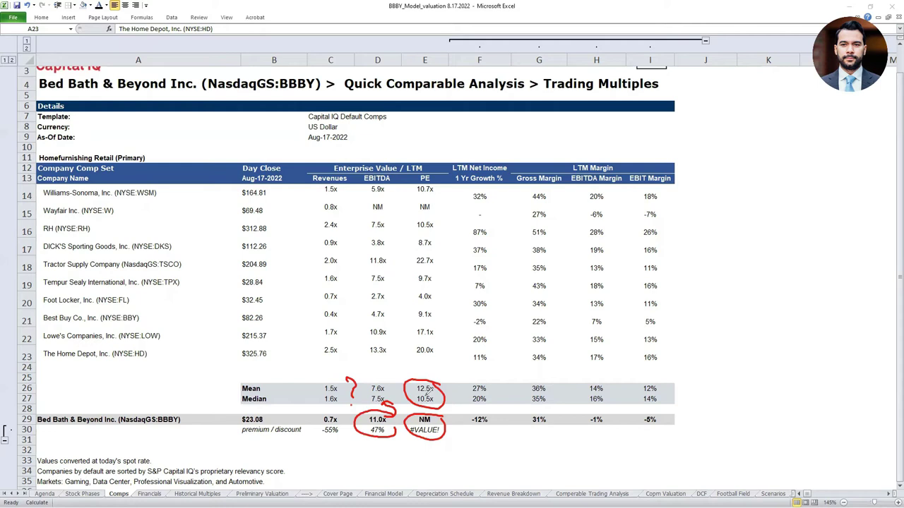
{"action": "key", "text": "e"}
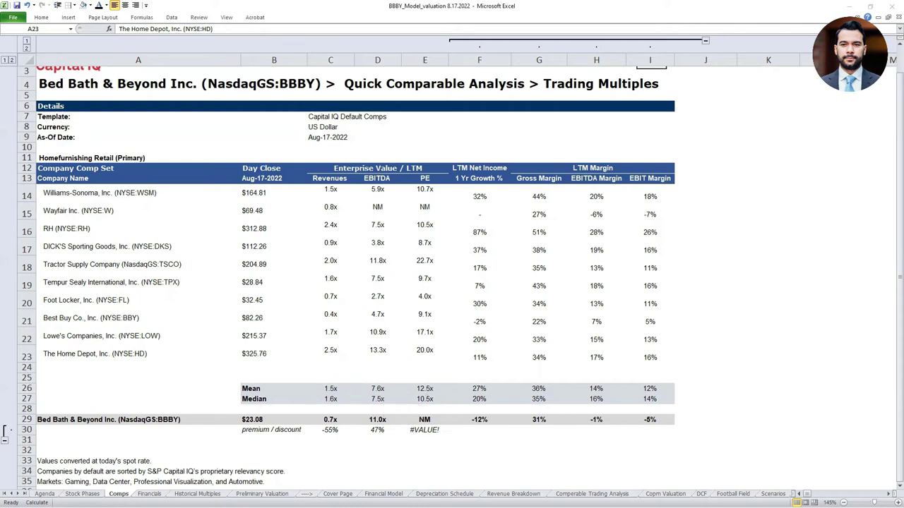
Step: Outline the LTM Margin columns freehand in red and tick the Gross Margin, EBITDA Margin and EBIT Margin headings
{"action": "mouse_move", "coordinate": [509, 203]}
{"action": "left_mouse_down"}
{"action": "mouse_move", "coordinate": [510, 162]}
{"action": "mouse_move", "coordinate": [636, 146]}
{"action": "mouse_move", "coordinate": [687, 151]}
{"action": "mouse_move", "coordinate": [682, 324]}
{"action": "mouse_move", "coordinate": [658, 445]}
{"action": "mouse_move", "coordinate": [510, 434]}
{"action": "mouse_move", "coordinate": [513, 404]}
{"action": "left_mouse_up"}
{"action": "left_click_drag", "start_coordinate": [512, 342], "coordinate": [508, 191]}
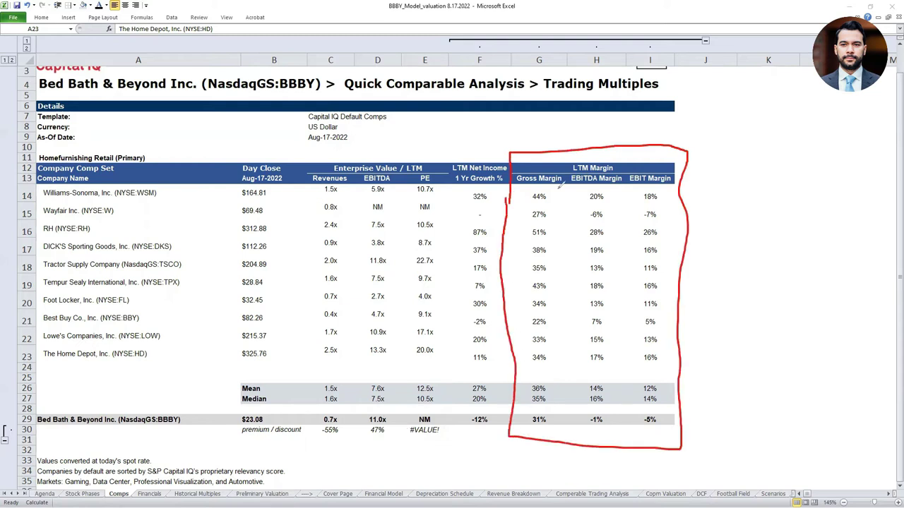
{"action": "left_click_drag", "start_coordinate": [563, 179], "coordinate": [572, 157]}
{"action": "left_click_drag", "start_coordinate": [627, 168], "coordinate": [641, 147]}
{"action": "left_click_drag", "start_coordinate": [667, 175], "coordinate": [676, 157]}
Step: Circle the peer mean and median and Bed Bath & Beyond's value for each of the three margins, and clear the markup
{"action": "mouse_move", "coordinate": [552, 380]}
{"action": "left_mouse_down"}
{"action": "mouse_move", "coordinate": [528, 388]}
{"action": "mouse_move", "coordinate": [535, 407]}
{"action": "mouse_move", "coordinate": [547, 386]}
{"action": "mouse_move", "coordinate": [556, 414]}
{"action": "mouse_move", "coordinate": [531, 414]}
{"action": "mouse_move", "coordinate": [558, 417]}
{"action": "left_mouse_up"}
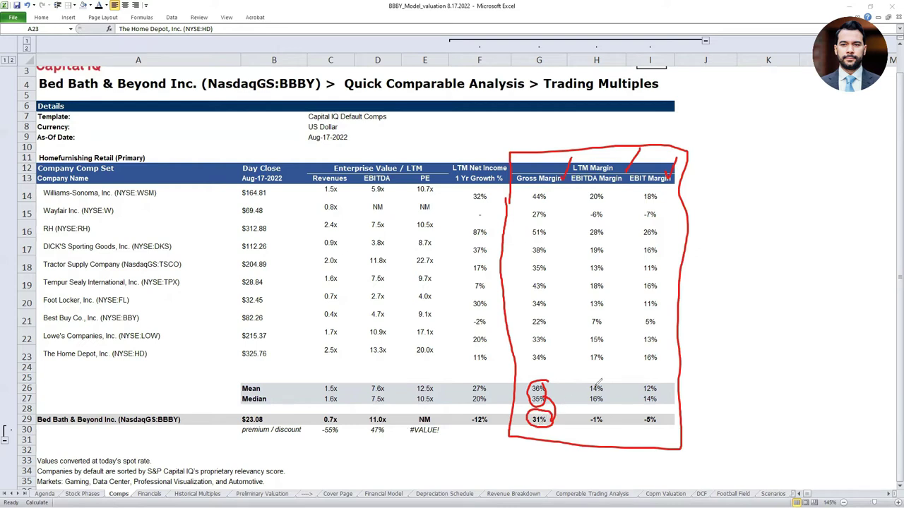
{"action": "mouse_move", "coordinate": [611, 383]}
{"action": "left_mouse_down"}
{"action": "mouse_move", "coordinate": [579, 380]}
{"action": "mouse_move", "coordinate": [595, 408]}
{"action": "mouse_move", "coordinate": [614, 394]}
{"action": "mouse_move", "coordinate": [606, 378]}
{"action": "mouse_move", "coordinate": [590, 401]}
{"action": "left_mouse_up"}
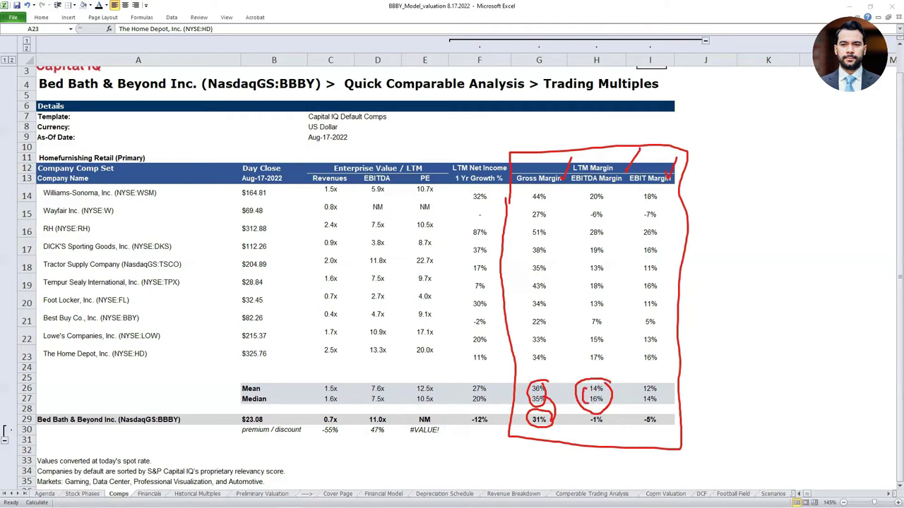
{"action": "mouse_move", "coordinate": [590, 410]}
{"action": "left_mouse_down"}
{"action": "mouse_move", "coordinate": [607, 420]}
{"action": "mouse_move", "coordinate": [604, 410]}
{"action": "left_mouse_up"}
{"action": "left_click_drag", "start_coordinate": [617, 189], "coordinate": [669, 190]}
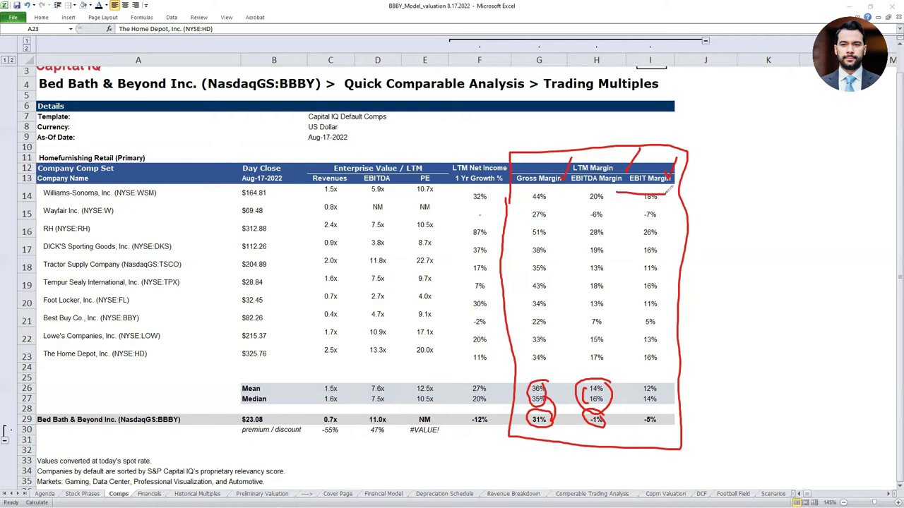
{"action": "mouse_move", "coordinate": [659, 377]}
{"action": "left_mouse_down"}
{"action": "mouse_move", "coordinate": [641, 403]}
{"action": "mouse_move", "coordinate": [663, 379]}
{"action": "left_mouse_up"}
{"action": "mouse_move", "coordinate": [642, 410]}
{"action": "left_mouse_down"}
{"action": "mouse_move", "coordinate": [666, 426]}
{"action": "mouse_move", "coordinate": [651, 411]}
{"action": "left_mouse_up"}
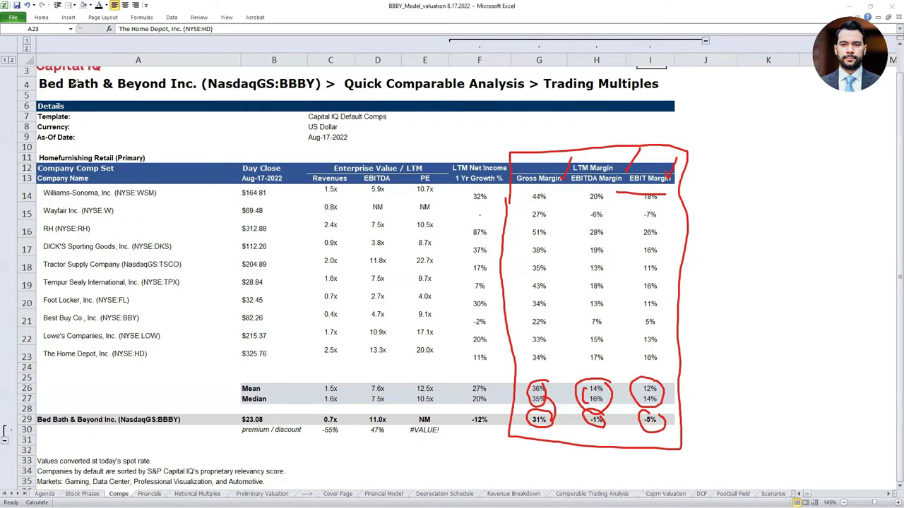
{"action": "left_click", "coordinate": [377, 420]}
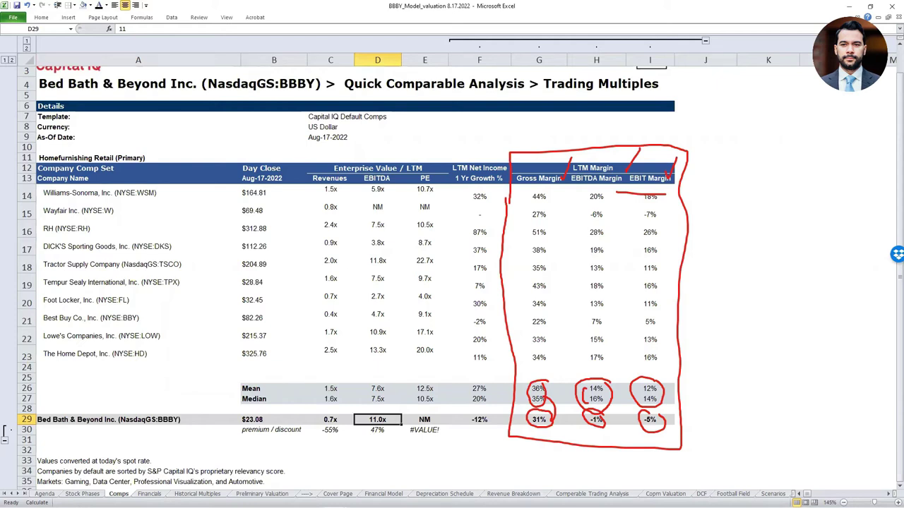
{"action": "key", "text": "Escape"}
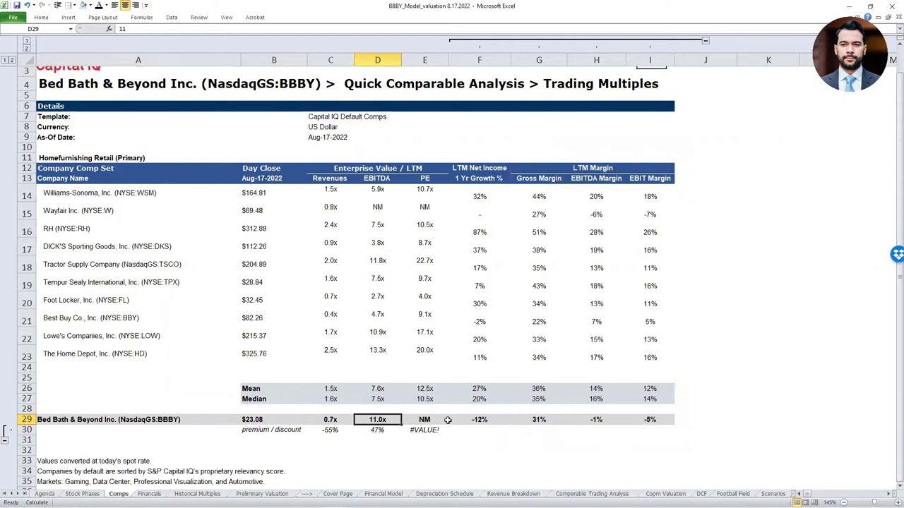
Step: Compare Bed Bath & Beyond's EBITDA multiple with the peer median and point out the LTM Margin columns
{"action": "left_click", "coordinate": [373, 442]}
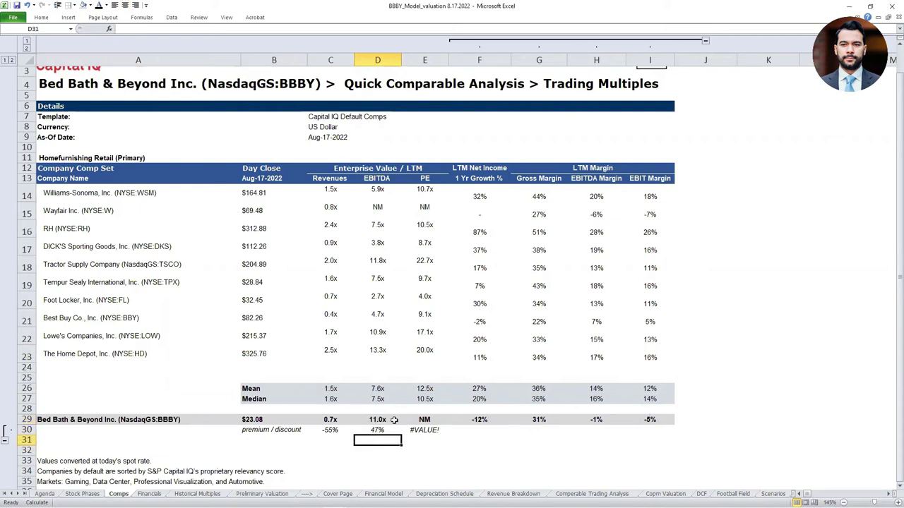
{"action": "left_click", "coordinate": [378, 399]}
{"action": "left_click", "coordinate": [379, 420]}
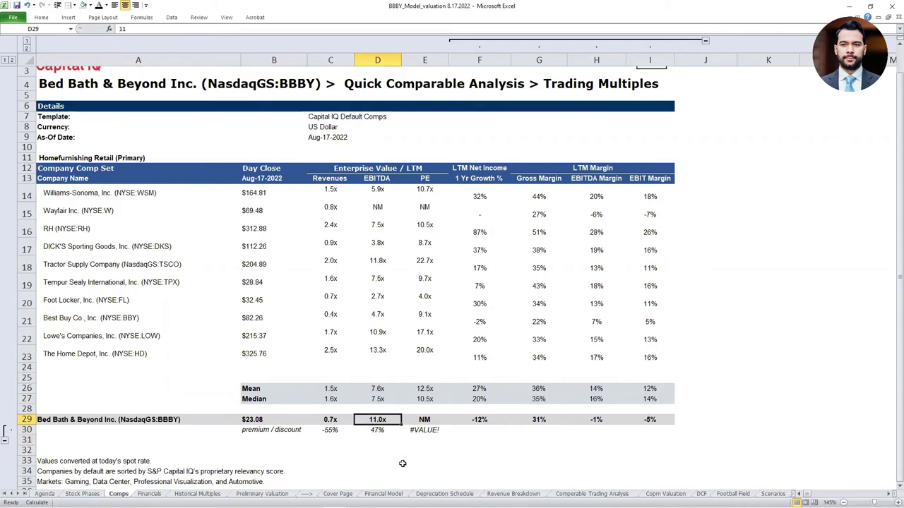
{"action": "left_click_drag", "start_coordinate": [524, 158], "coordinate": [662, 429]}
{"action": "left_click_drag", "start_coordinate": [579, 408], "coordinate": [662, 429]}
{"action": "left_click", "coordinate": [544, 457]}
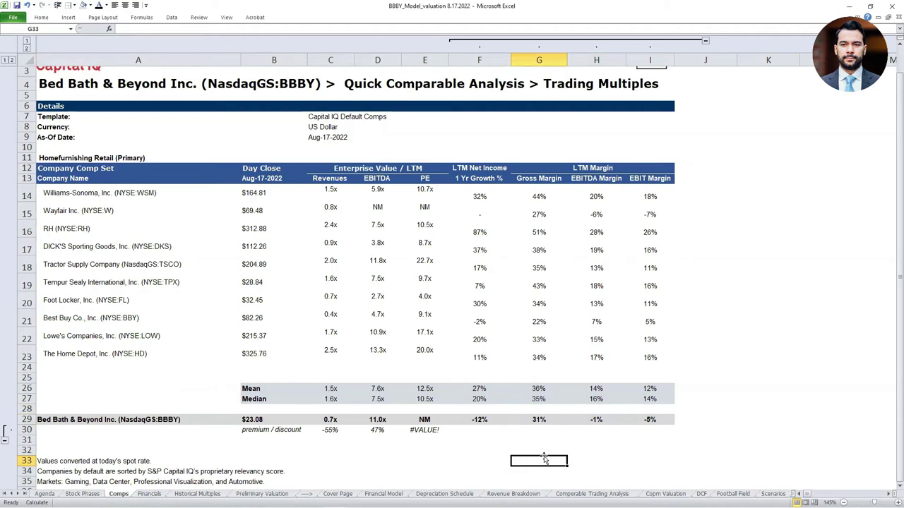
Step: Open the Financials sheet and box the 2018–2022 total revenue figures, plus the 2018–2022 and 2023–2025 bars in the revenue chart
{"action": "key", "text": "ctrl+Page_Down"}
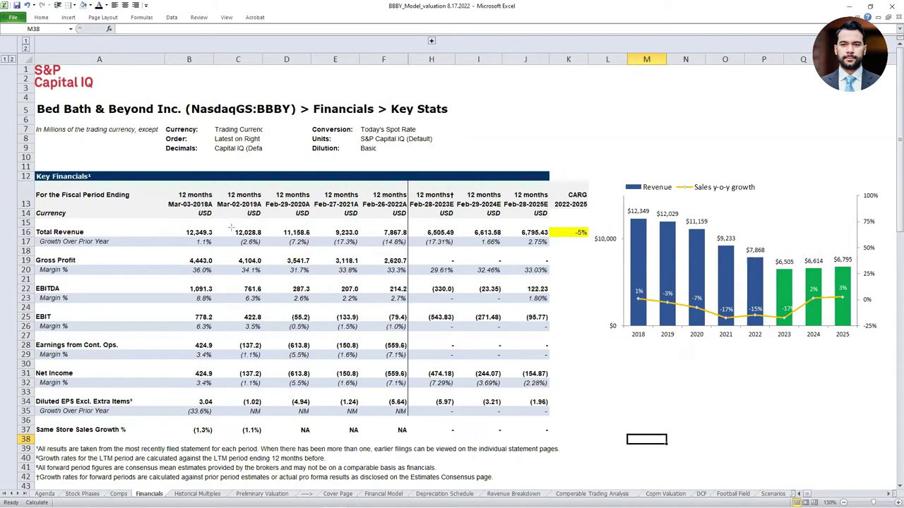
{"action": "left_click_drag", "start_coordinate": [179, 225], "coordinate": [407, 247]}
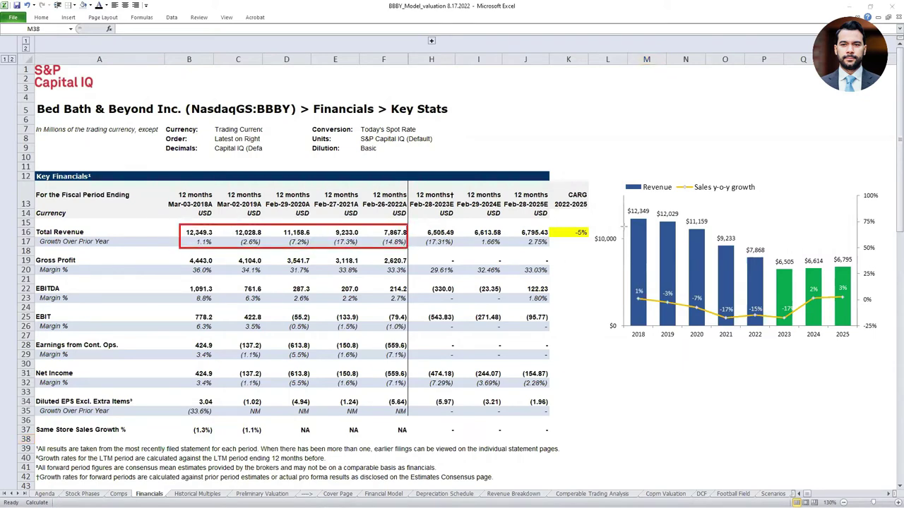
{"action": "mouse_move", "coordinate": [620, 194]}
{"action": "left_mouse_down"}
{"action": "mouse_move", "coordinate": [637, 224]}
{"action": "mouse_move", "coordinate": [774, 336]}
{"action": "mouse_move", "coordinate": [766, 343]}
{"action": "left_mouse_up"}
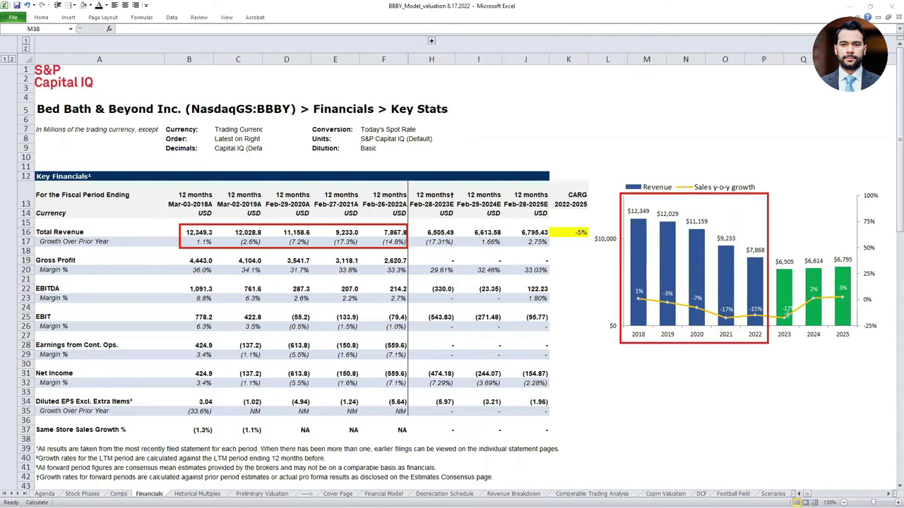
{"action": "mouse_move", "coordinate": [771, 249]}
{"action": "left_mouse_down"}
{"action": "mouse_move", "coordinate": [807, 310]}
{"action": "mouse_move", "coordinate": [863, 344]}
{"action": "left_mouse_up"}
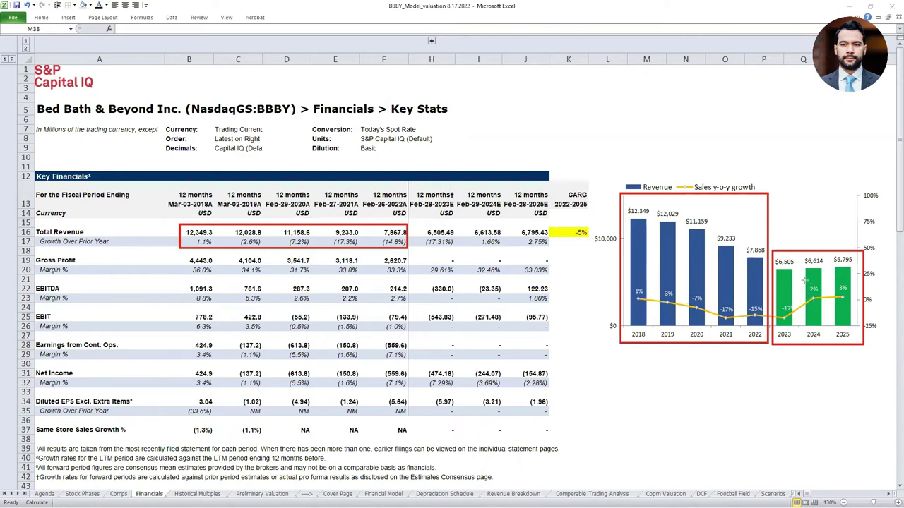
Step: Box the 2024 and 2025 growth labels in the revenue chart and the matching 2024–2025 total revenue and growth figures
{"action": "left_click_drag", "start_coordinate": [807, 280], "coordinate": [823, 301]}
{"action": "left_click_drag", "start_coordinate": [835, 279], "coordinate": [852, 298]}
{"action": "left_click_drag", "start_coordinate": [468, 224], "coordinate": [550, 247]}
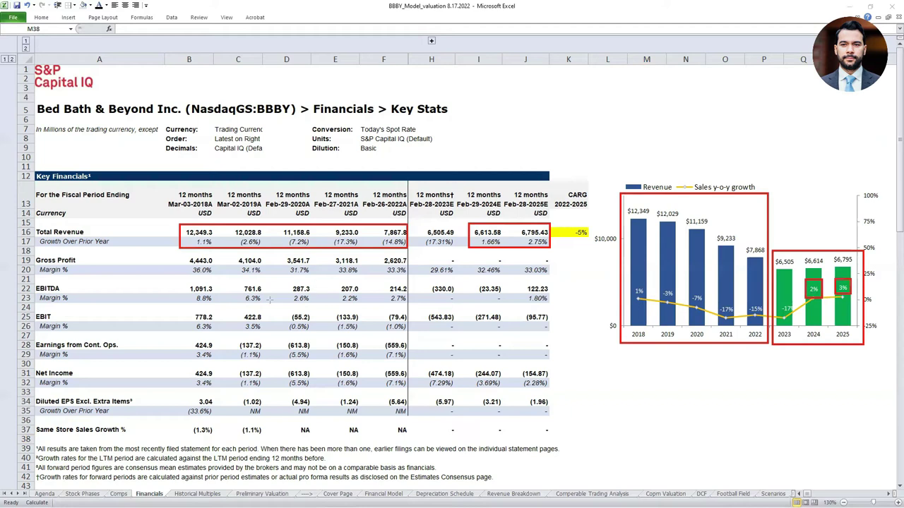
Step: Box the EBITDA rows with their historical and forecast margins, circle the 2022 EBITDA margin, and outline the EBIT rows
{"action": "mouse_move", "coordinate": [29, 280]}
{"action": "left_mouse_down"}
{"action": "mouse_move", "coordinate": [172, 297]}
{"action": "mouse_move", "coordinate": [552, 306]}
{"action": "left_mouse_up"}
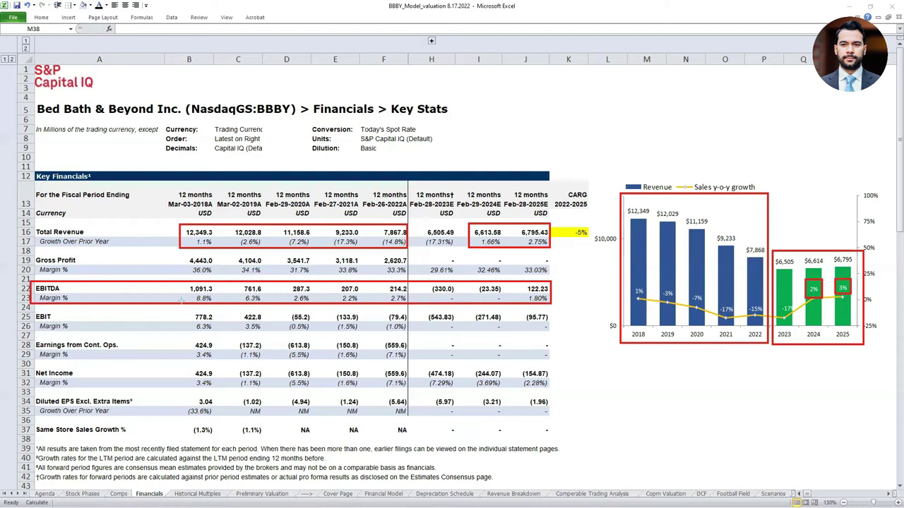
{"action": "left_click_drag", "start_coordinate": [183, 293], "coordinate": [406, 302]}
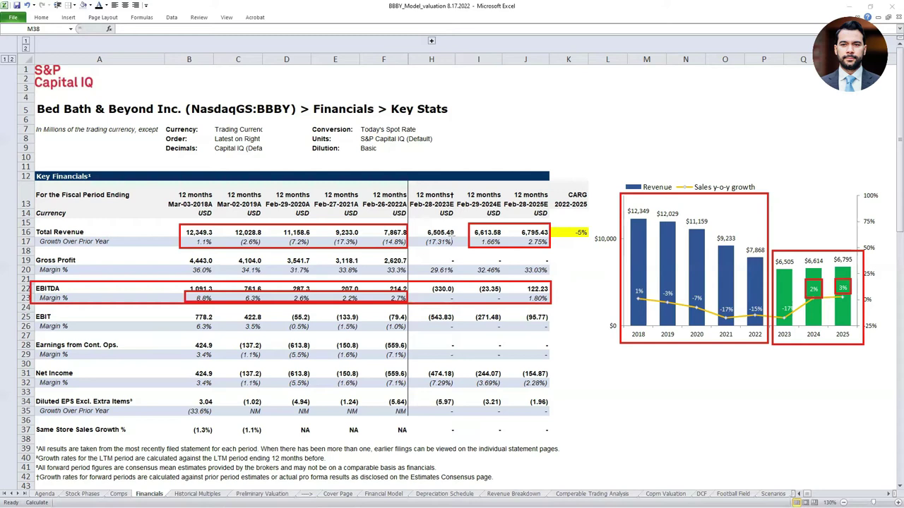
{"action": "left_click_drag", "start_coordinate": [426, 293], "coordinate": [550, 302]}
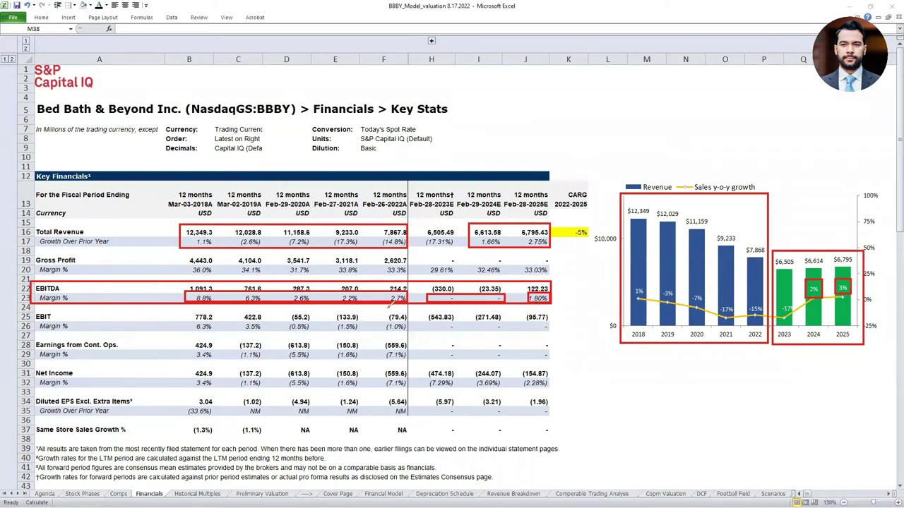
{"action": "mouse_move", "coordinate": [408, 287]}
{"action": "left_mouse_down"}
{"action": "mouse_move", "coordinate": [384, 295]}
{"action": "mouse_move", "coordinate": [399, 308]}
{"action": "mouse_move", "coordinate": [411, 289]}
{"action": "left_mouse_up"}
{"action": "mouse_move", "coordinate": [37, 329]}
{"action": "left_mouse_down"}
{"action": "mouse_move", "coordinate": [22, 326]}
{"action": "mouse_move", "coordinate": [41, 305]}
{"action": "mouse_move", "coordinate": [538, 299]}
{"action": "mouse_move", "coordinate": [506, 335]}
{"action": "mouse_move", "coordinate": [179, 338]}
{"action": "mouse_move", "coordinate": [56, 329]}
{"action": "left_mouse_up"}
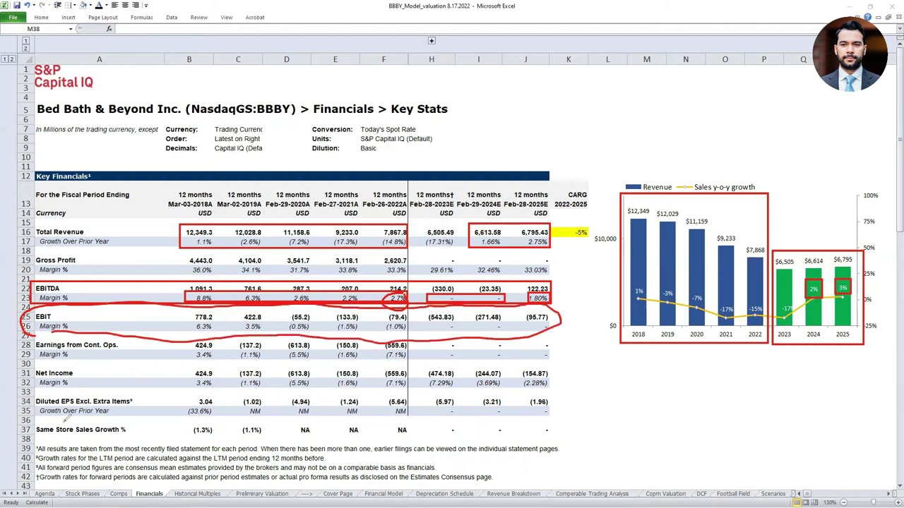
Step: Circle and tick the three forecast diluted EPS values for 2023–2025, and clear the markup
{"action": "mouse_move", "coordinate": [561, 392]}
{"action": "left_mouse_down"}
{"action": "mouse_move", "coordinate": [424, 397]}
{"action": "mouse_move", "coordinate": [491, 422]}
{"action": "mouse_move", "coordinate": [563, 390]}
{"action": "left_mouse_up"}
{"action": "left_click_drag", "start_coordinate": [459, 398], "coordinate": [578, 390]}
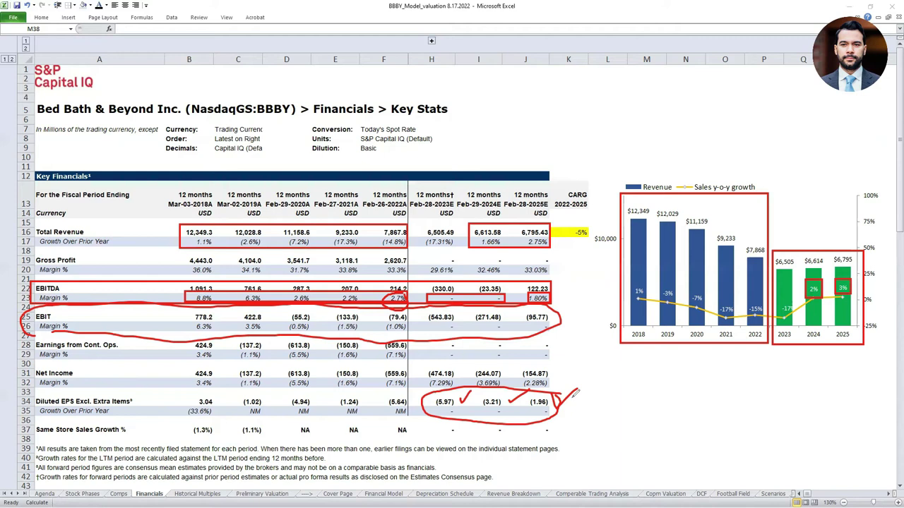
{"action": "left_click_drag", "start_coordinate": [572, 398], "coordinate": [577, 387]}
{"action": "key", "text": "Escape"}
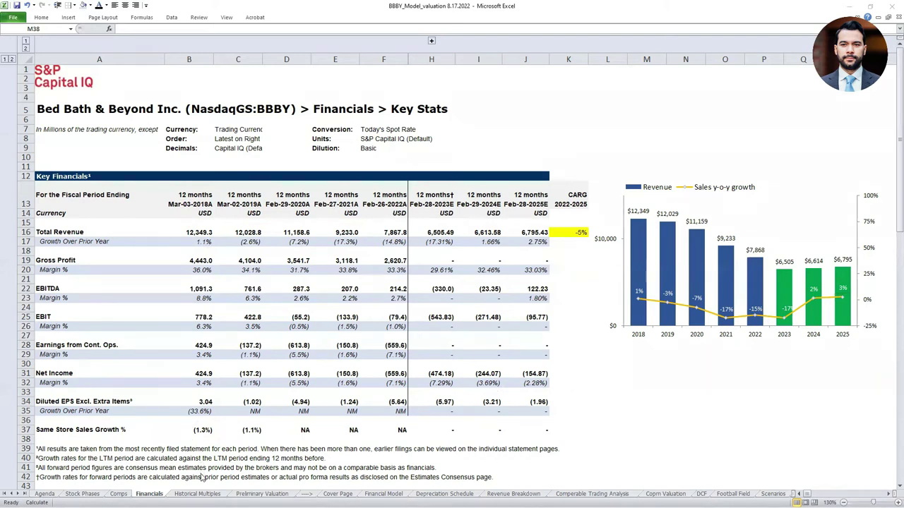
Step: Open the Historical Multiples sheet and mark the EV/Total Revenues chart's 1.5x high, 0.2x low and the 2018–2019 trough
{"action": "key", "text": "ctrl+Page_Down"}
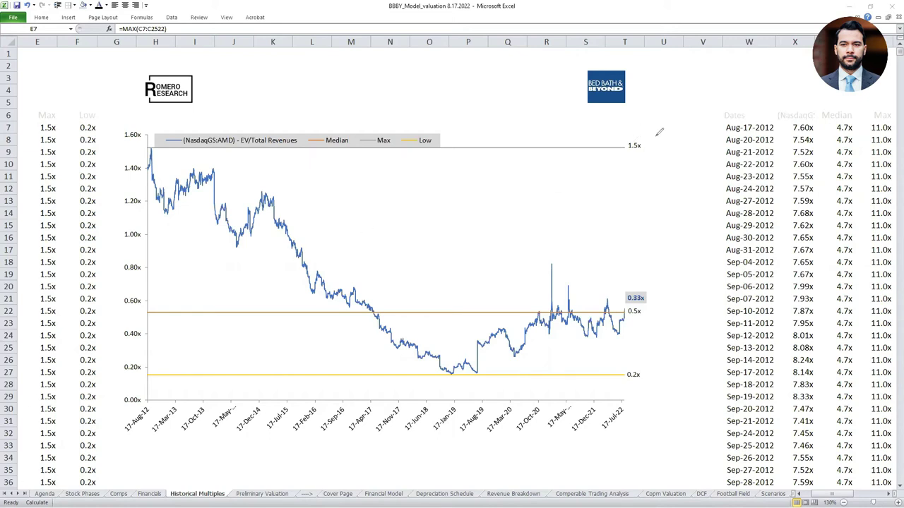
{"action": "mouse_move", "coordinate": [657, 132]}
{"action": "left_mouse_down"}
{"action": "mouse_move", "coordinate": [597, 154]}
{"action": "mouse_move", "coordinate": [654, 149]}
{"action": "mouse_move", "coordinate": [653, 132]}
{"action": "mouse_move", "coordinate": [626, 156]}
{"action": "mouse_move", "coordinate": [644, 150]}
{"action": "left_mouse_up"}
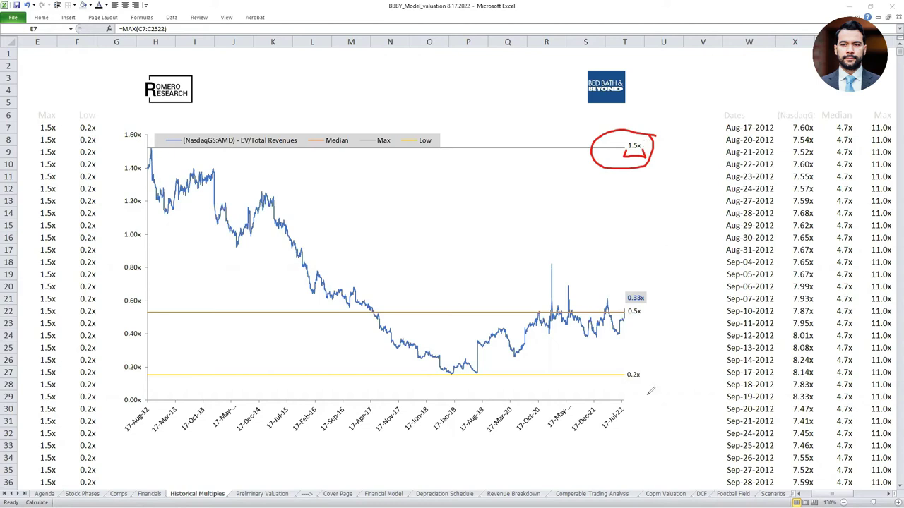
{"action": "mouse_move", "coordinate": [642, 362]}
{"action": "left_mouse_down"}
{"action": "mouse_move", "coordinate": [631, 387]}
{"action": "mouse_move", "coordinate": [644, 358]}
{"action": "left_mouse_up"}
{"action": "mouse_move", "coordinate": [423, 392]}
{"action": "left_mouse_down"}
{"action": "mouse_move", "coordinate": [453, 375]}
{"action": "mouse_move", "coordinate": [468, 393]}
{"action": "left_mouse_up"}
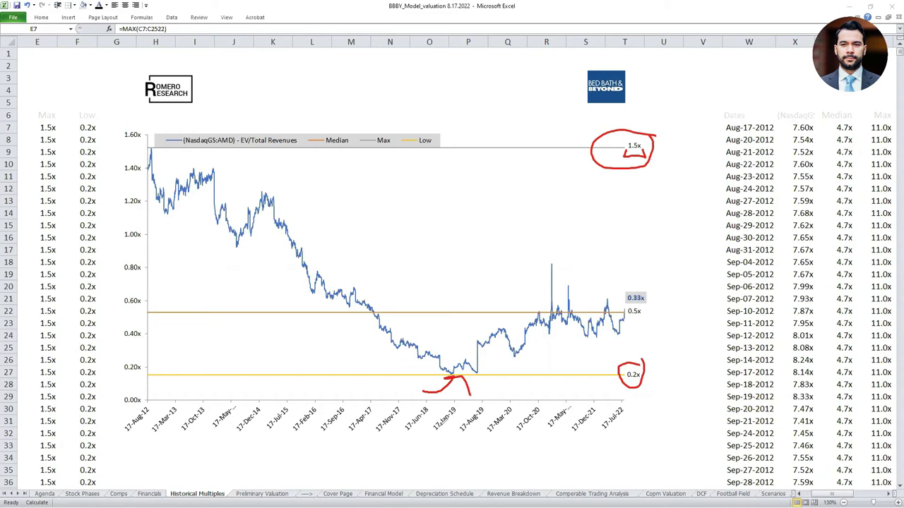
{"action": "mouse_move", "coordinate": [423, 426]}
{"action": "left_mouse_down"}
{"action": "mouse_move", "coordinate": [414, 438]}
{"action": "mouse_move", "coordinate": [454, 436]}
{"action": "mouse_move", "coordinate": [453, 426]}
{"action": "left_mouse_up"}
Step: Circle the 0.5x median, point to the current multiple on the EV/Total Revenues chart, and clear the markup
{"action": "mouse_move", "coordinate": [642, 304]}
{"action": "left_mouse_down"}
{"action": "mouse_move", "coordinate": [623, 314]}
{"action": "mouse_move", "coordinate": [649, 309]}
{"action": "left_mouse_up"}
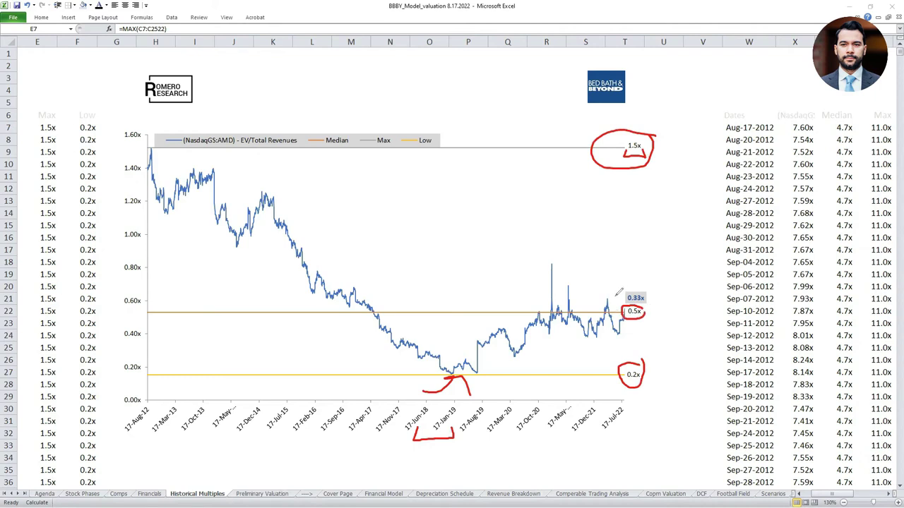
{"action": "mouse_move", "coordinate": [624, 291]}
{"action": "left_mouse_down"}
{"action": "mouse_move", "coordinate": [617, 300]}
{"action": "mouse_move", "coordinate": [626, 300]}
{"action": "left_mouse_up"}
{"action": "left_click", "coordinate": [635, 304]}
{"action": "left_click", "coordinate": [236, 480]}
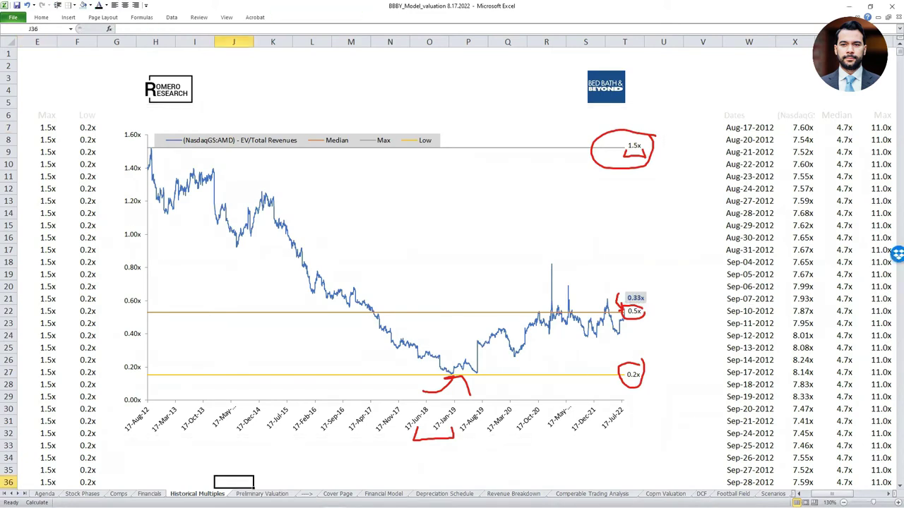
{"action": "key", "text": "e"}
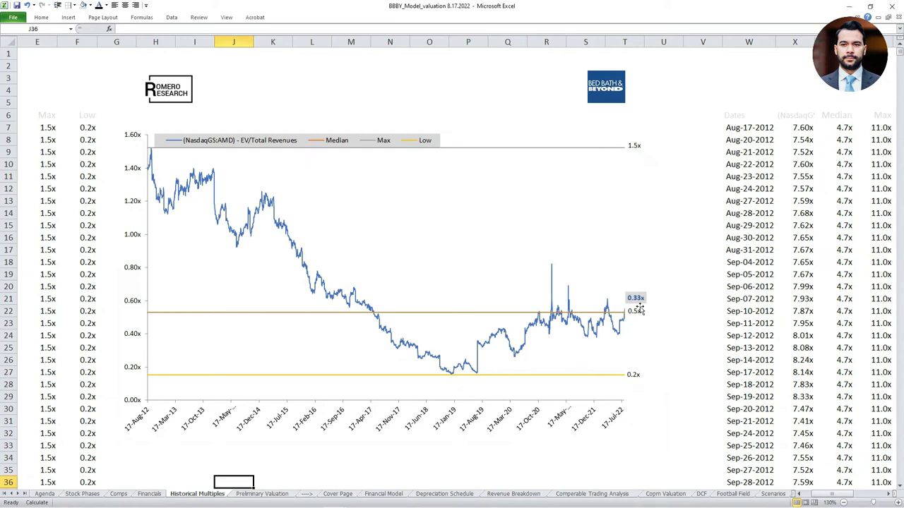
Step: Look up the Aug-17-2022 EV/Total Revenues multiple at the end of the data column and return to the chart
{"action": "left_click", "coordinate": [211, 435]}
{"action": "key", "text": "ctrl+Left"}
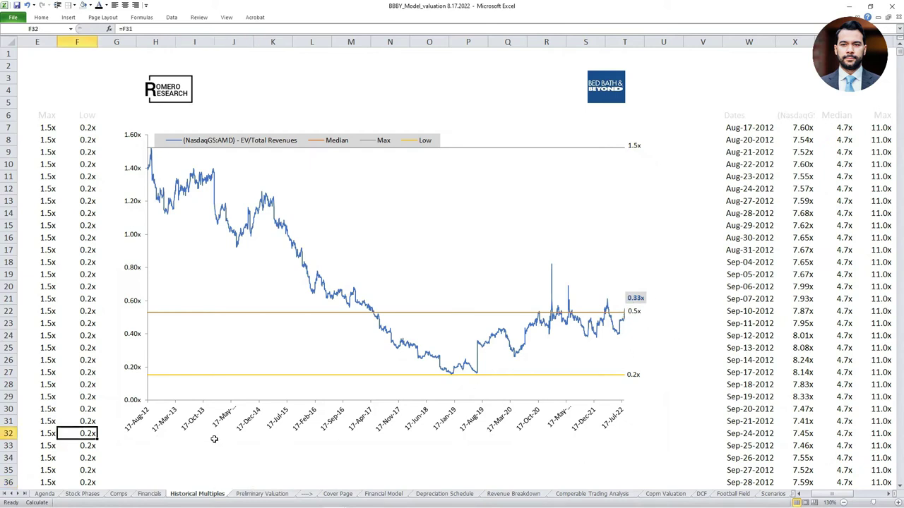
{"action": "key", "text": "ctrl+Left"}
{"action": "key", "text": "ctrl+Down"}
{"action": "key", "text": "Right"}
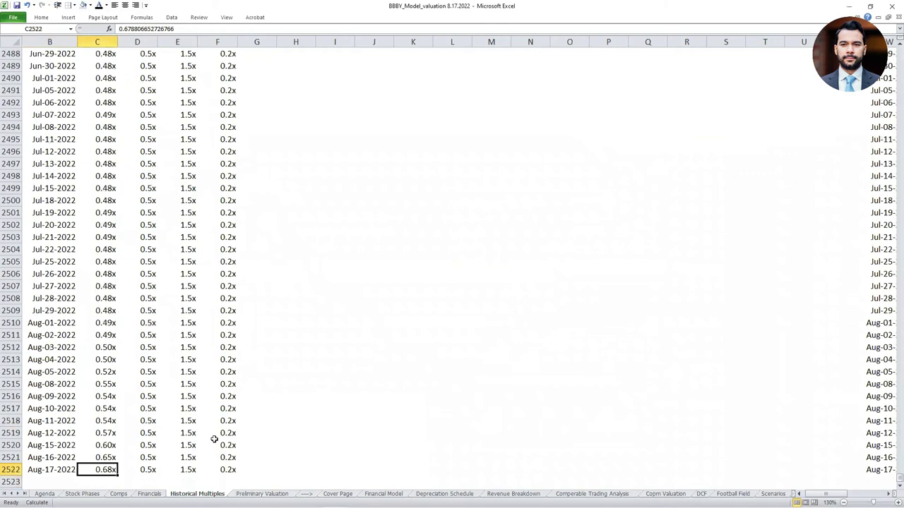
{"action": "key", "text": "ctrl+Up"}
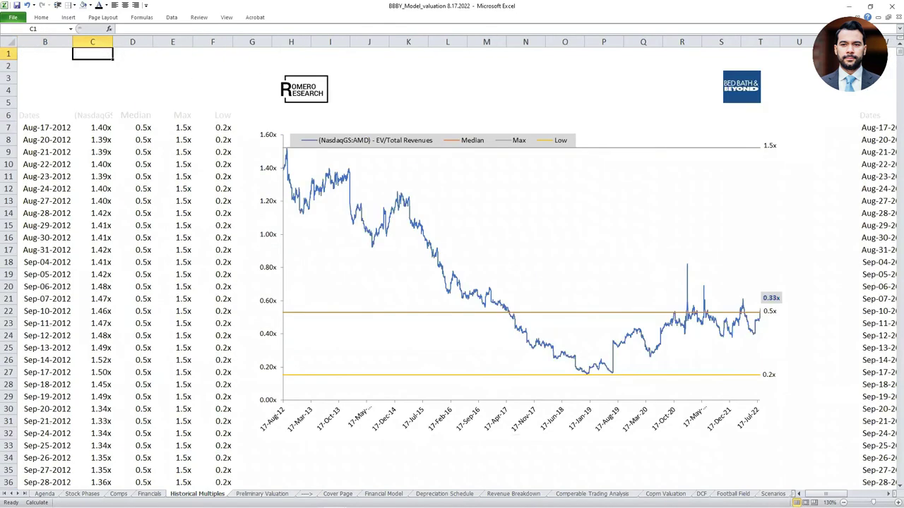
Step: Set the current-multiple label on the EV/Total Revenues chart to 0.68x and point it out with temporary markup
{"action": "left_click", "coordinate": [770, 298]}
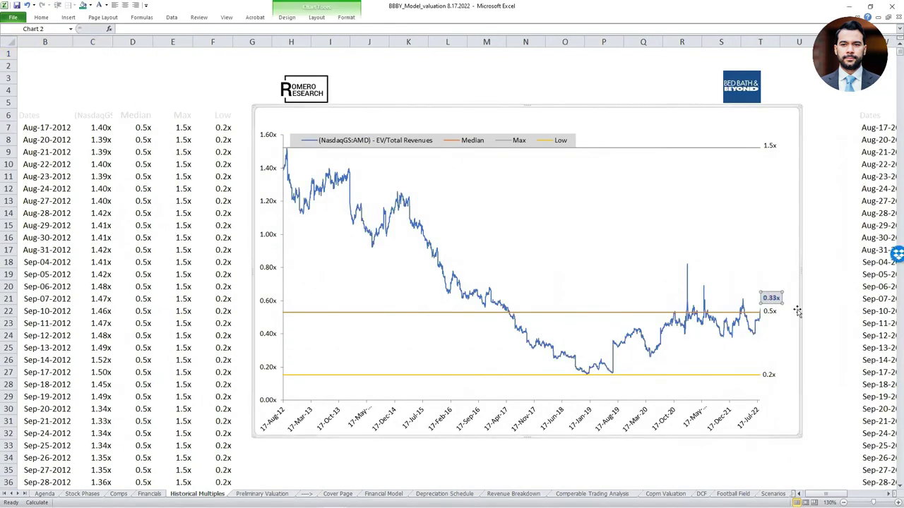
{"action": "double_click", "coordinate": [770, 298]}
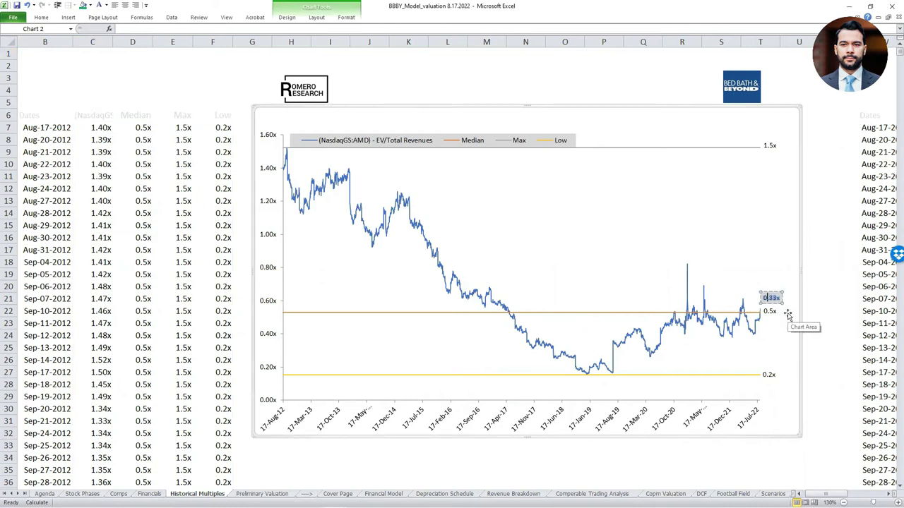
{"action": "type", "text": "0.68x"}
{"action": "left_click", "coordinate": [800, 339]}
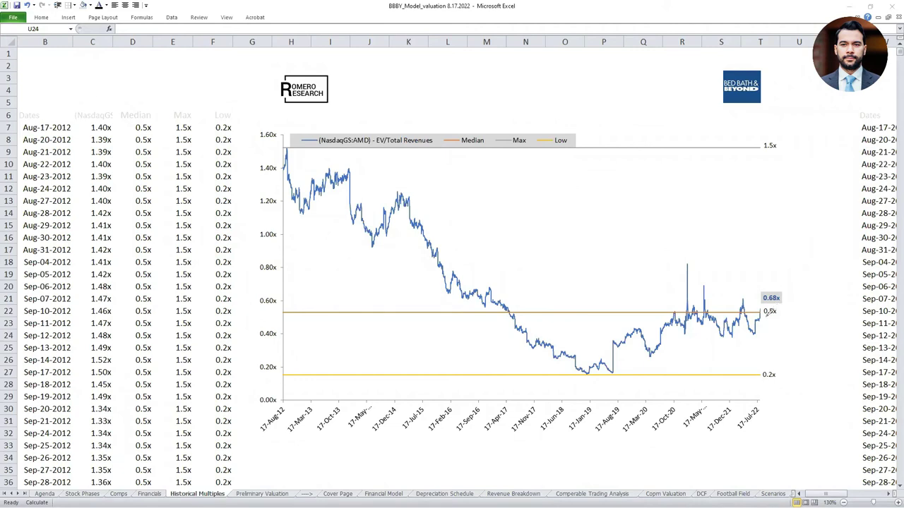
{"action": "mouse_move", "coordinate": [785, 305]}
{"action": "left_mouse_down"}
{"action": "mouse_move", "coordinate": [777, 298]}
{"action": "mouse_move", "coordinate": [751, 309]}
{"action": "mouse_move", "coordinate": [786, 318]}
{"action": "mouse_move", "coordinate": [788, 302]}
{"action": "left_mouse_up"}
{"action": "key", "text": "Escape"}
Step: On the EV/EBITDA chart, circle the recent spike up to August 2022 and bracket the full 2012–2022 date axis
{"action": "scroll", "coordinate": [452, 269], "scroll_direction": "right", "scroll_amount": 2}
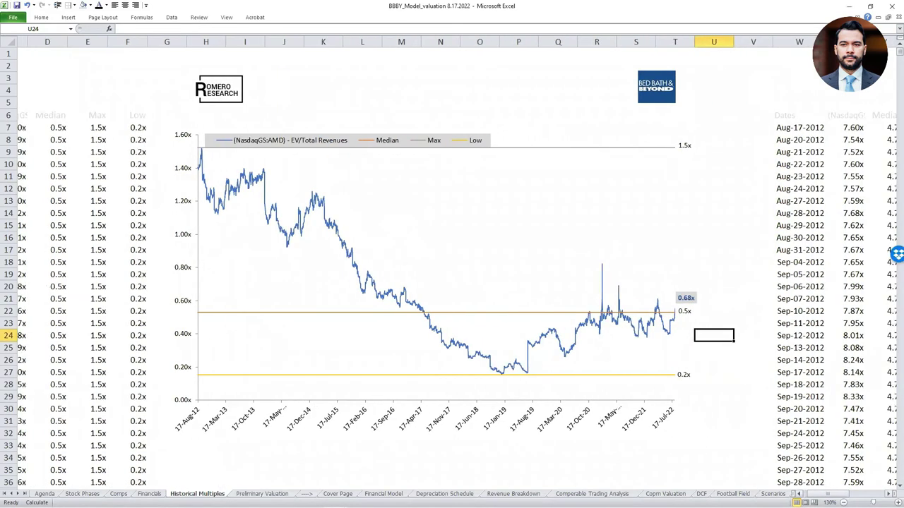
{"action": "scroll", "coordinate": [452, 268], "scroll_direction": "right", "scroll_amount": 3}
{"action": "scroll", "coordinate": [452, 268], "scroll_direction": "right", "scroll_amount": 6}
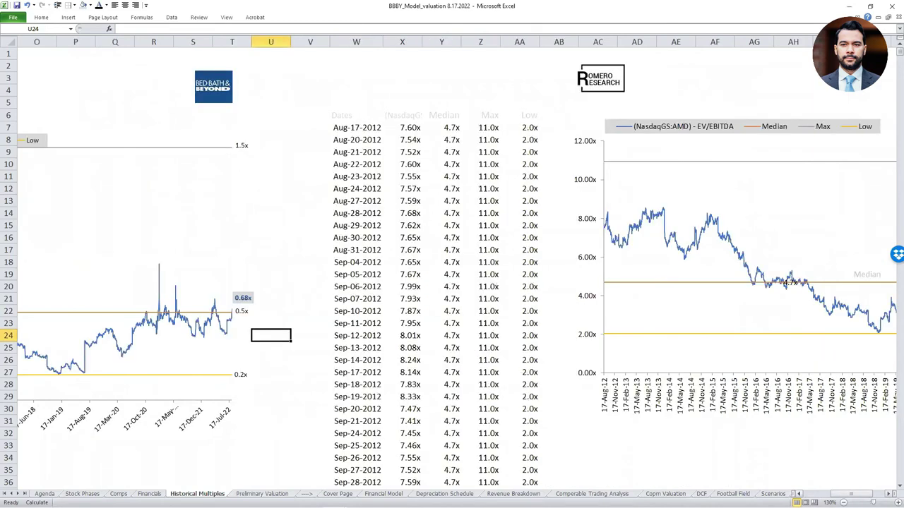
{"action": "scroll", "coordinate": [451, 268], "scroll_direction": "right", "scroll_amount": 2}
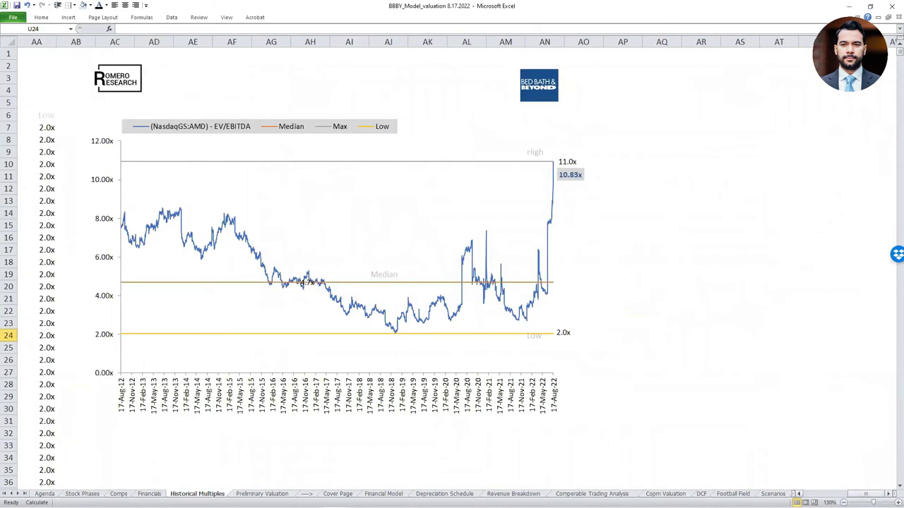
{"action": "scroll", "coordinate": [451, 268], "scroll_direction": "left", "scroll_amount": 1}
{"action": "left_click", "coordinate": [818, 409]}
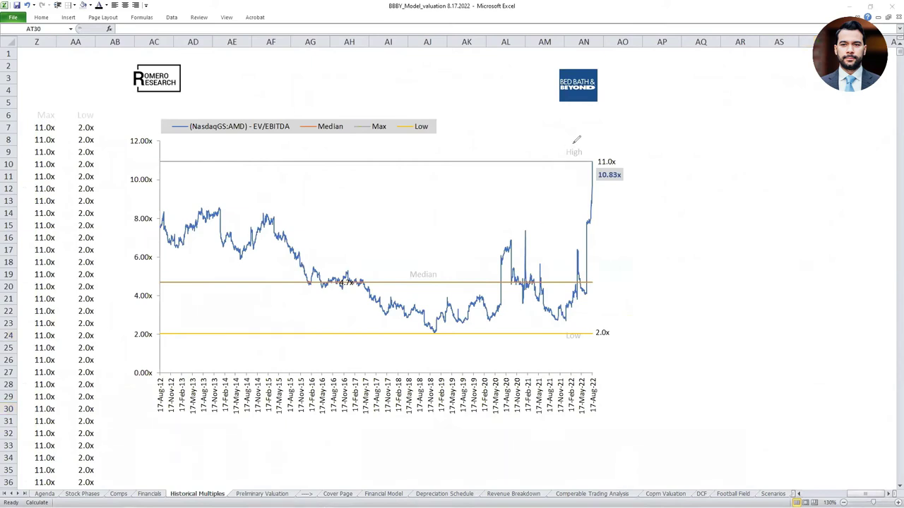
{"action": "left_click_drag", "start_coordinate": [600, 148], "coordinate": [559, 235]}
{"action": "mouse_move", "coordinate": [556, 273]}
{"action": "left_mouse_down"}
{"action": "mouse_move", "coordinate": [576, 343]}
{"action": "mouse_move", "coordinate": [664, 227]}
{"action": "mouse_move", "coordinate": [632, 138]}
{"action": "mouse_move", "coordinate": [599, 145]}
{"action": "left_mouse_up"}
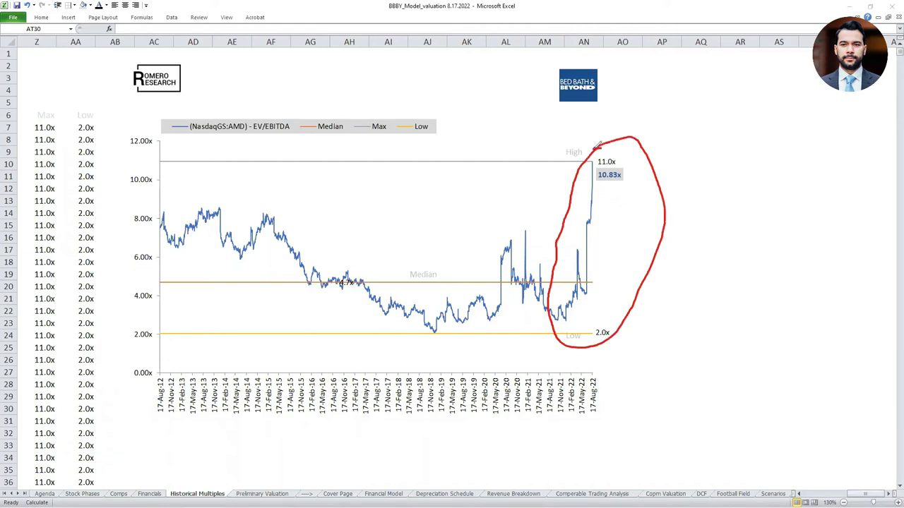
{"action": "left_click_drag", "start_coordinate": [152, 421], "coordinate": [526, 428]}
{"action": "left_click_drag", "start_coordinate": [582, 424], "coordinate": [603, 427]}
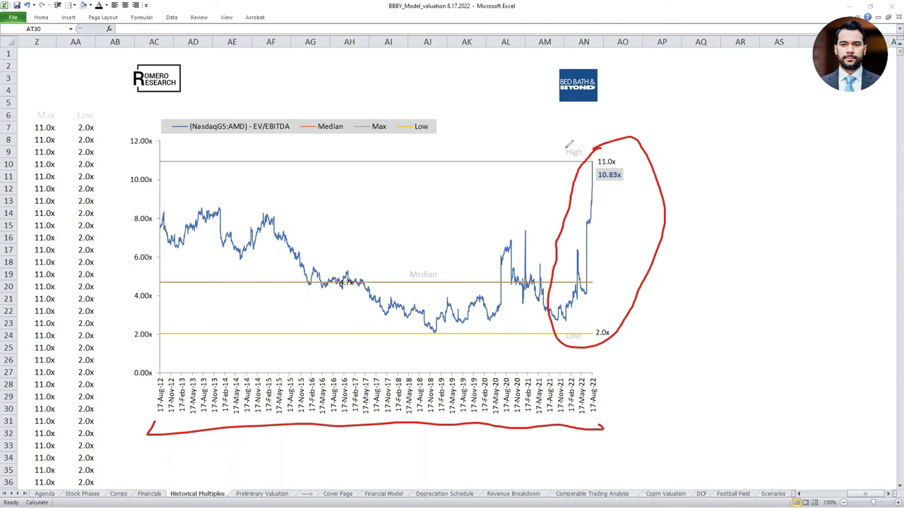
Step: Circle the 11.0x high, underline the current EV/EBITDA multiple, circle the Median label, and clear the markup
{"action": "mouse_move", "coordinate": [625, 154]}
{"action": "left_mouse_down"}
{"action": "mouse_move", "coordinate": [593, 150]}
{"action": "mouse_move", "coordinate": [591, 162]}
{"action": "mouse_move", "coordinate": [625, 152]}
{"action": "left_mouse_up"}
{"action": "left_click_drag", "start_coordinate": [597, 182], "coordinate": [622, 183]}
{"action": "mouse_move", "coordinate": [594, 169]}
{"action": "left_mouse_down"}
{"action": "mouse_move", "coordinate": [598, 153]}
{"action": "mouse_move", "coordinate": [621, 173]}
{"action": "mouse_move", "coordinate": [641, 259]}
{"action": "left_mouse_up"}
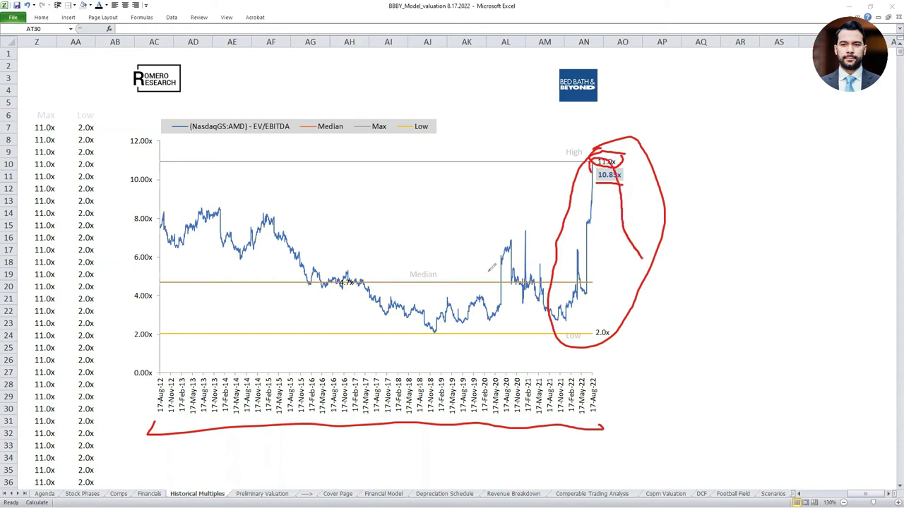
{"action": "mouse_move", "coordinate": [441, 264]}
{"action": "left_mouse_down"}
{"action": "mouse_move", "coordinate": [417, 290]}
{"action": "mouse_move", "coordinate": [445, 265]}
{"action": "left_mouse_up"}
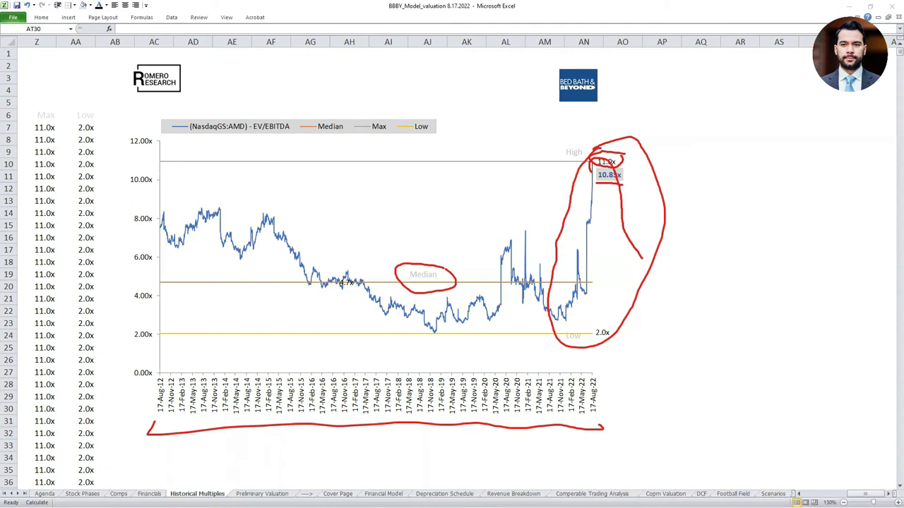
{"action": "key", "text": "Escape"}
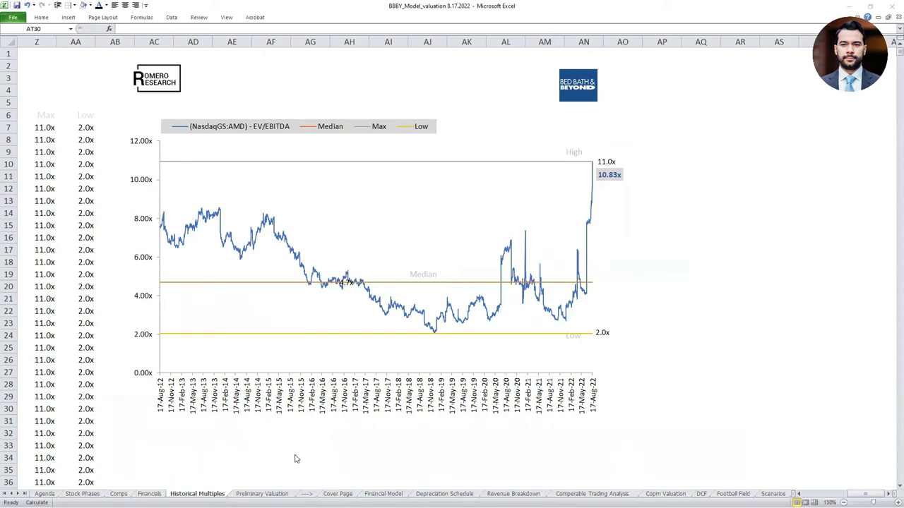
Step: Link the 2019A Sales cell on the Preliminary Valuation sheet to the Mar-02-2019A total revenue in Financials cell C16
{"action": "left_click", "coordinate": [268, 457]}
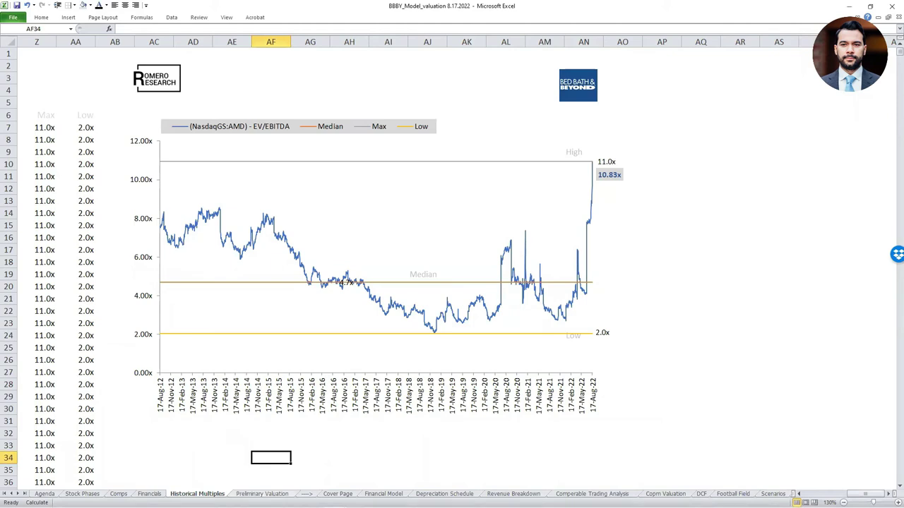
{"action": "key", "text": "ctrl+Page_Down"}
{"action": "left_click", "coordinate": [88, 214]}
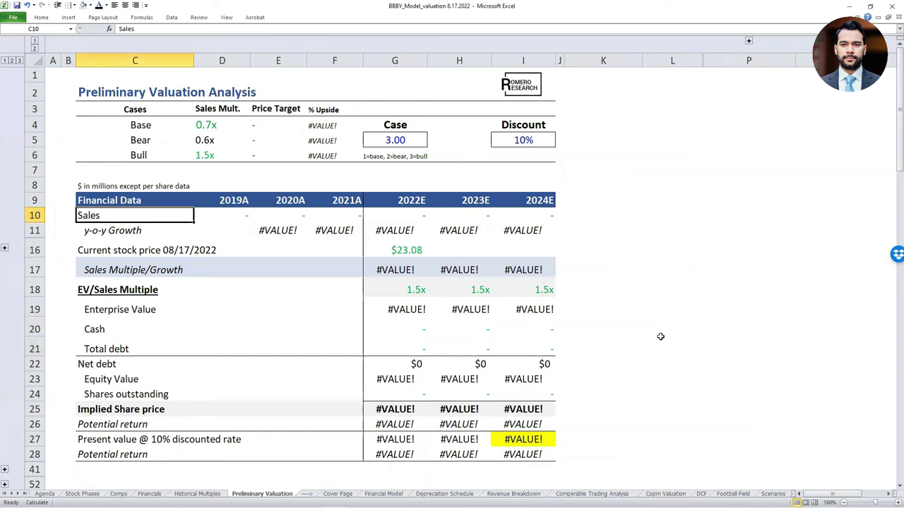
{"action": "key", "text": "Right"}
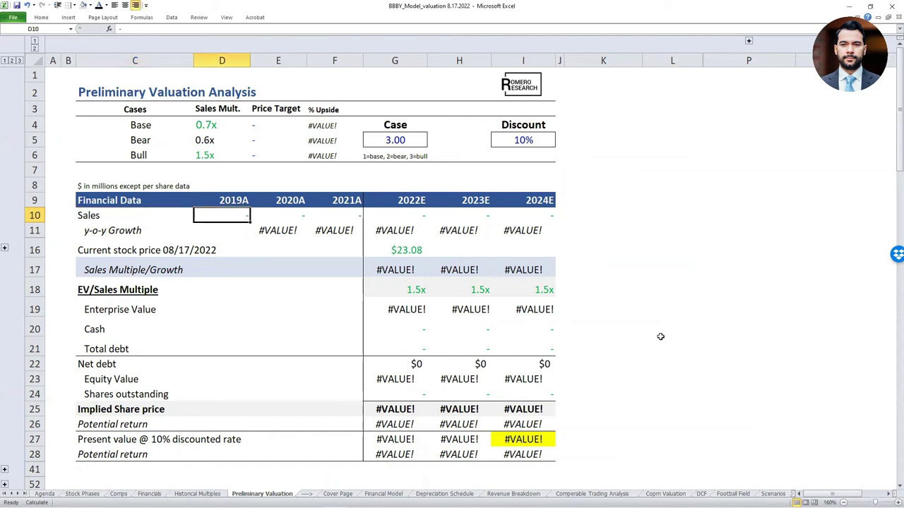
{"action": "type", "text": "="}
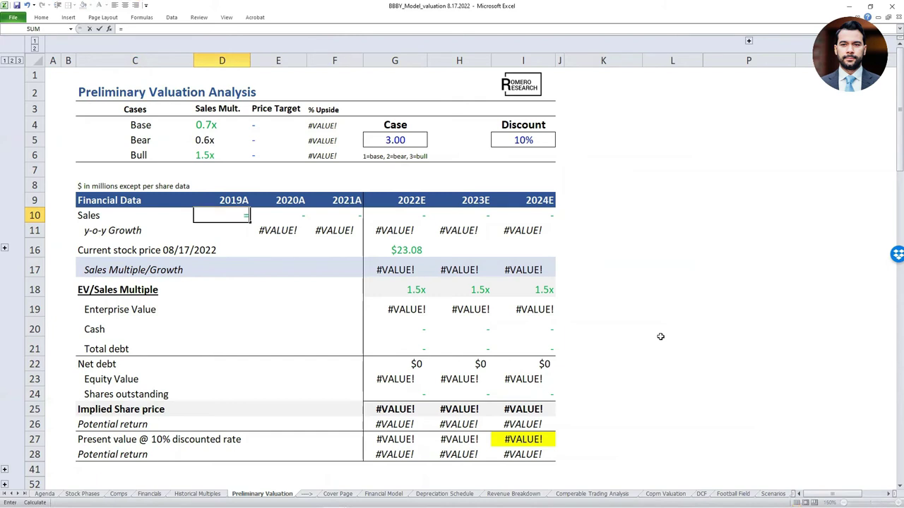
{"action": "key", "text": "ctrl+Page_Up"}
{"action": "key", "text": "ctrl+Page_Up"}
{"action": "key", "text": "Down"}
{"action": "key", "text": "Down"}
{"action": "key", "text": "Down"}
{"action": "key", "text": "Down"}
{"action": "key", "text": "Down"}
{"action": "key", "text": "Down"}
{"action": "key", "text": "Down"}
{"action": "key", "text": "Down"}
{"action": "key", "text": "Down"}
{"action": "key", "text": "Down"}
{"action": "key", "text": "Down"}
{"action": "key", "text": "Down"}
{"action": "key", "text": "Down"}
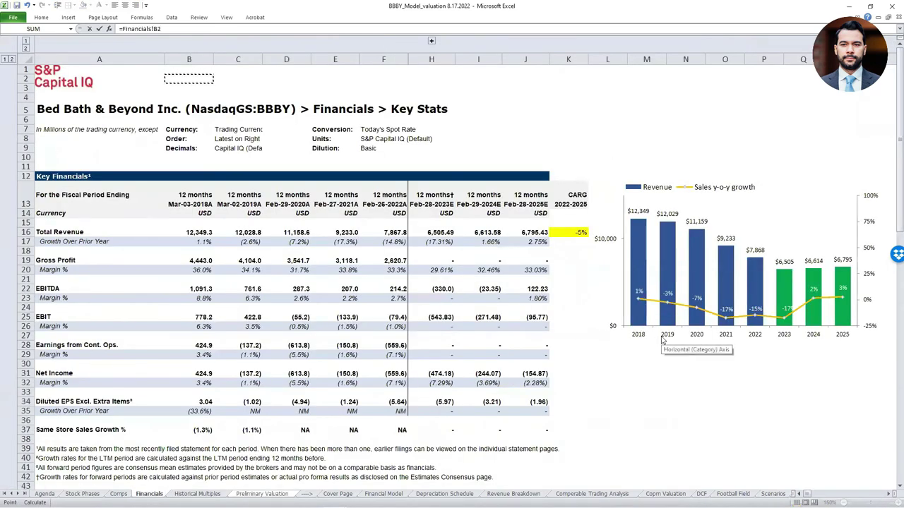
{"action": "key", "text": "Right"}
{"action": "key", "text": "Down"}
{"action": "key", "text": "Return"}
Step: Copy the 2019A sales link across to the 2020A and 2021A Sales cells, pasting formulas only
{"action": "key", "text": "ctrl+shift+Right"}
{"action": "key", "text": "ctrl+shift+Left"}
{"action": "key", "text": "ctrl+c"}
{"action": "key", "text": "ctrl+shift+Right"}
{"action": "key", "text": "alt+e"}
{"action": "key", "text": "s"}
{"action": "key", "text": "f"}
{"action": "key", "text": "Return"}
Step: Check the linked sales formulas and trace the 2021A Sales cell to its source on the Financials sheet
{"action": "key", "text": "F2"}
{"action": "key", "text": "Escape"}
{"action": "key", "text": "Right"}
{"action": "key", "text": "Right"}
{"action": "key", "text": "F2"}
{"action": "key", "text": "Escape"}
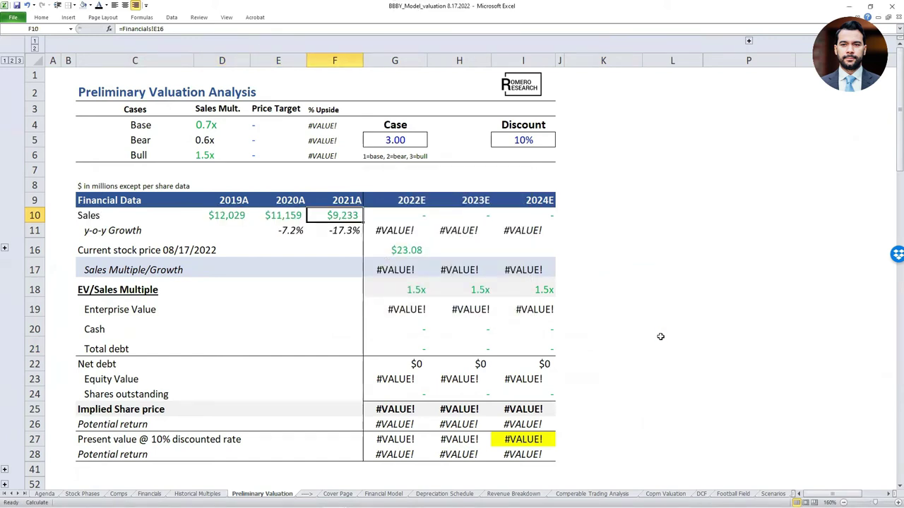
{"action": "key", "text": "ctrl+bracketleft"}
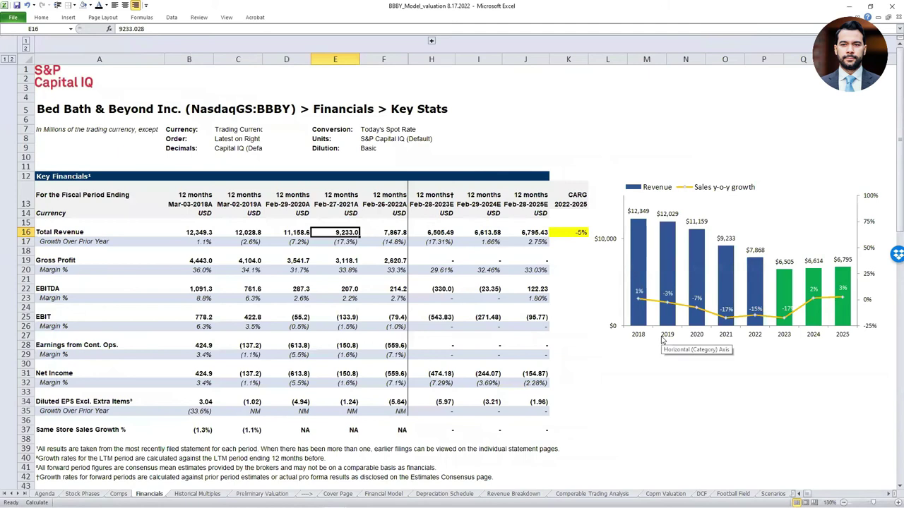
Step: Return to the Preliminary Valuation sheet and set the first year header in D9 to 2020
{"action": "key", "text": "F5"}
{"action": "key", "text": "Return"}
{"action": "key", "text": "Right"}
{"action": "key", "text": "Left"}
{"action": "key", "text": "Left"}
{"action": "key", "text": "Left"}
{"action": "key", "text": "Up"}
{"action": "type", "text": "202"}
{"action": "key", "text": "ctrl+Return"}
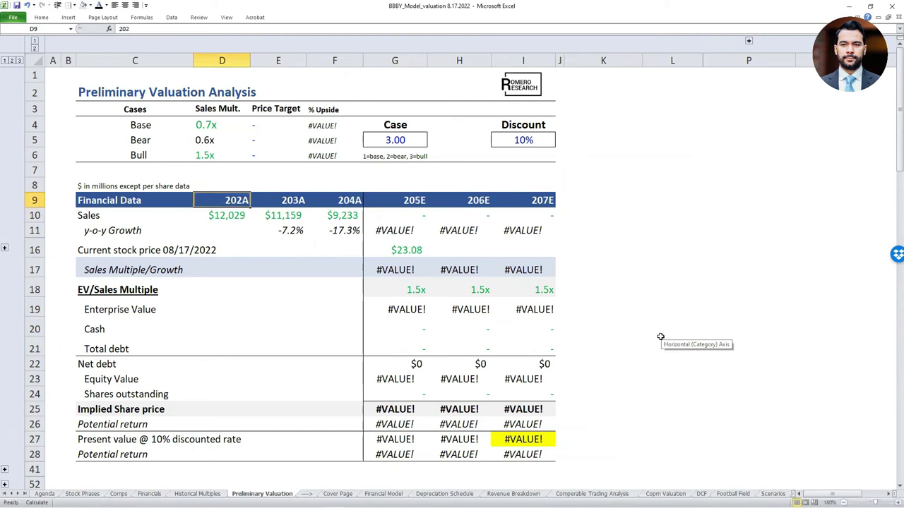
{"action": "type", "text": "2020"}
{"action": "key", "text": "ctrl+Return"}
{"action": "key", "text": "Down"}
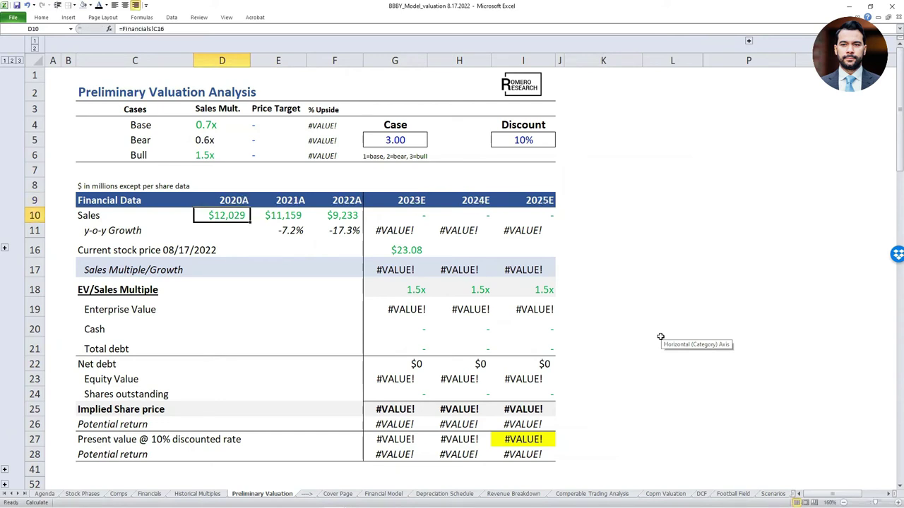
Step: Relink the 2020A Sales cell to the Feb-29-2020A total revenue in Financials cell D16
{"action": "type", "text": "="}
{"action": "key", "text": "ctrl+Page_Up"}
{"action": "key", "text": "ctrl+Page_Up"}
{"action": "key", "text": "Down"}
{"action": "key", "text": "Right"}
{"action": "key", "text": "Down"}
{"action": "key", "text": "Down"}
{"action": "key", "text": "Right"}
{"action": "key", "text": "Down"}
{"action": "key", "text": "Down"}
{"action": "key", "text": "Down"}
{"action": "key", "text": "ctrl+Return"}
Step: Copy the 2020A sales link to 2021A and 2022A, pasting formulas only, and trace the 2022A Sales cell to its source on the Financials sheet
{"action": "key", "text": "ctrl+c"}
{"action": "key", "text": "ctrl+shift+Right"}
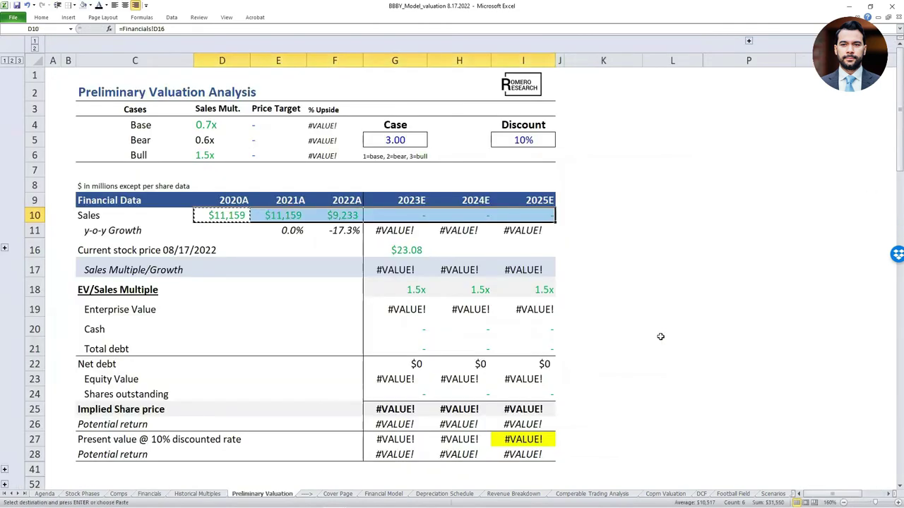
{"action": "key", "text": "ctrl+shift+Left"}
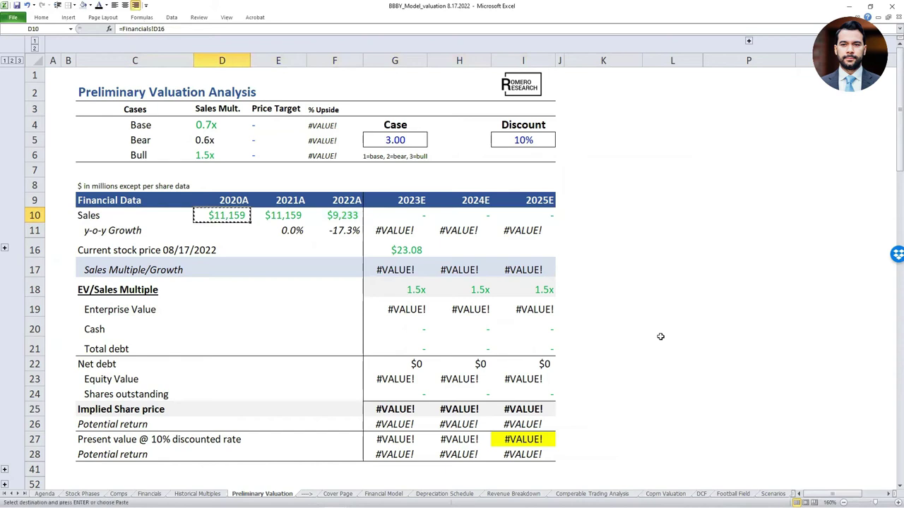
{"action": "key", "text": "Right"}
{"action": "key", "text": "shift+Right"}
{"action": "key", "text": "alt+e"}
{"action": "key", "text": "s"}
{"action": "key", "text": "f"}
{"action": "key", "text": "Return"}
{"action": "key", "text": "Right"}
{"action": "key", "text": "Escape"}
{"action": "key", "text": "ctrl+Tab"}
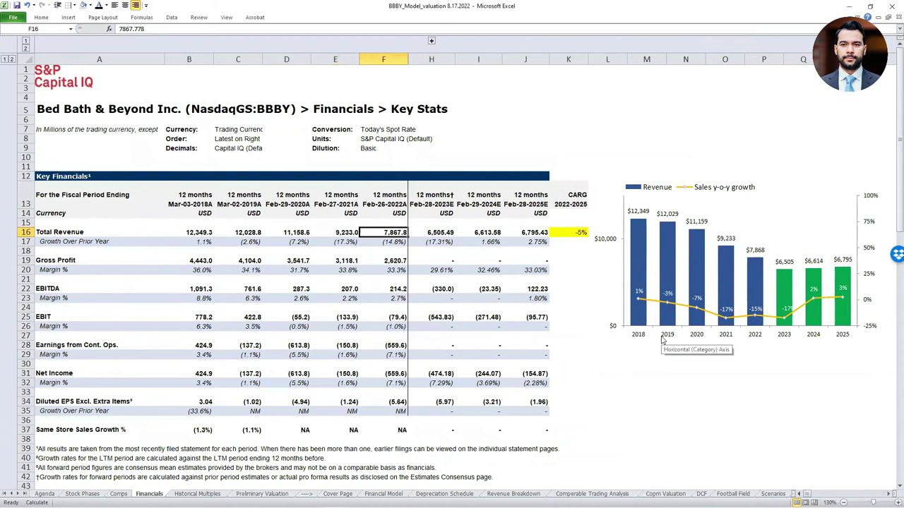
{"action": "key", "text": "ctrl+Tab"}
Step: Link the 2023E Sales cell to the Feb-28-2023E total revenue in Financials cell H16
{"action": "key", "text": "Right"}
{"action": "type", "text": "="}
{"action": "key", "text": "ctrl+Page_Up"}
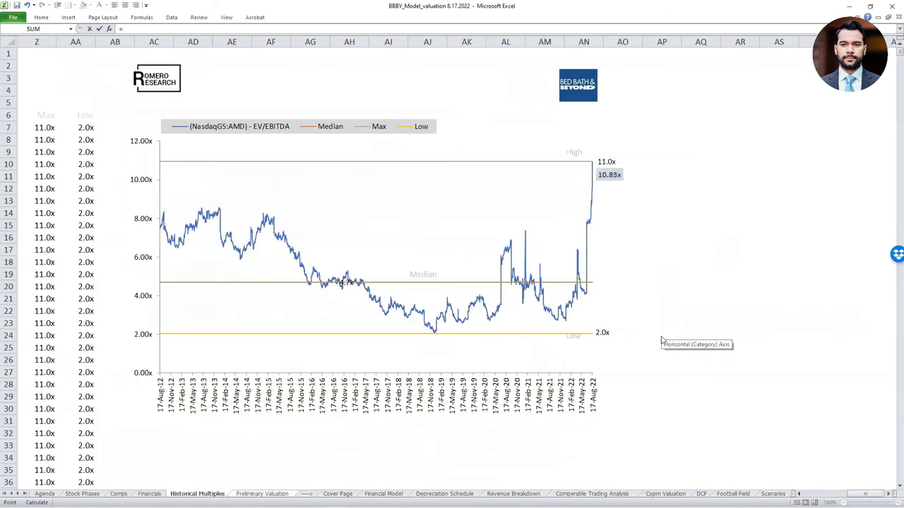
{"action": "key", "text": "ctrl+Page_Up"}
{"action": "key", "text": "Down"}
{"action": "key", "text": "Down"}
{"action": "key", "text": "Down"}
{"action": "key", "text": "Down"}
{"action": "key", "text": "Down"}
{"action": "key", "text": "Down"}
{"action": "key", "text": "Down"}
{"action": "key", "text": "Down"}
{"action": "key", "text": "Down"}
{"action": "key", "text": "Down"}
{"action": "key", "text": "Down"}
{"action": "key", "text": "Down"}
{"action": "key", "text": "Down"}
{"action": "key", "text": "Down"}
{"action": "key", "text": "Right"}
{"action": "key", "text": "Right"}
{"action": "key", "text": "Right"}
{"action": "key", "text": "Right"}
{"action": "key", "text": "Right"}
{"action": "key", "text": "Right"}
{"action": "key", "text": "Left"}
{"action": "key", "text": "Return"}
Step: Copy the 2023E sales link across to the 2024E and 2025E Sales cells
{"action": "key", "text": "ctrl+c"}
{"action": "key", "text": "shift+Right"}
{"action": "key", "text": "shift+Right"}
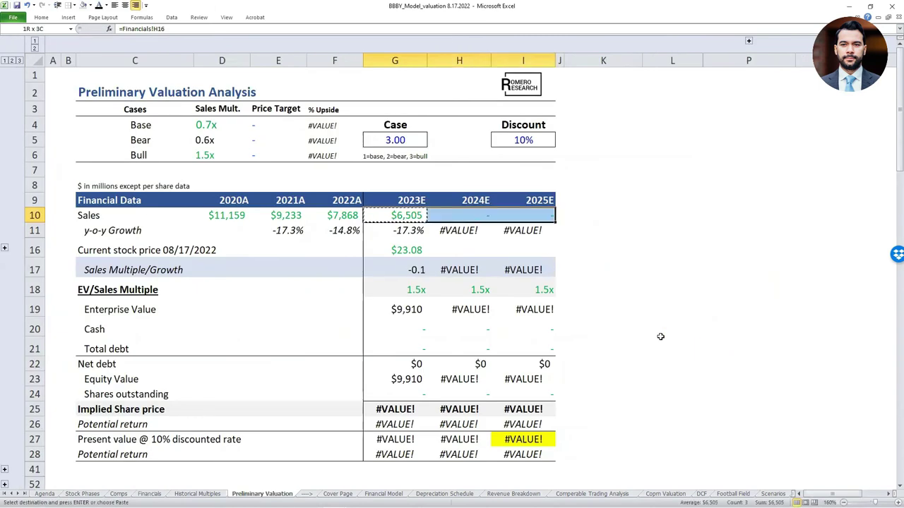
{"action": "key", "text": "ctrl+alt+v"}
{"action": "key", "text": "Return"}
Step: Check the formulas behind the estimated Sales and y-o-y Growth rows
{"action": "key", "text": "Right"}
{"action": "key", "text": "Left"}
{"action": "key", "text": "F2"}
{"action": "key", "text": "Escape"}
{"action": "key", "text": "Right"}
{"action": "key", "text": "Right"}
{"action": "key", "text": "Down"}
{"action": "key", "text": "Left"}
{"action": "key", "text": "Left"}
{"action": "key", "text": "F2"}
{"action": "key", "text": "Escape"}
Step: Trace the current stock price formula to the Bed Bath & Beyond row on the Comps sheet and return
{"action": "key", "text": "Right"}
{"action": "key", "text": "Right"}
{"action": "key", "text": "Down"}
{"action": "key", "text": "Left"}
{"action": "key", "text": "Left"}
{"action": "key", "text": "F2"}
{"action": "key", "text": "Escape"}
{"action": "key", "text": "ctrl+bracketleft"}
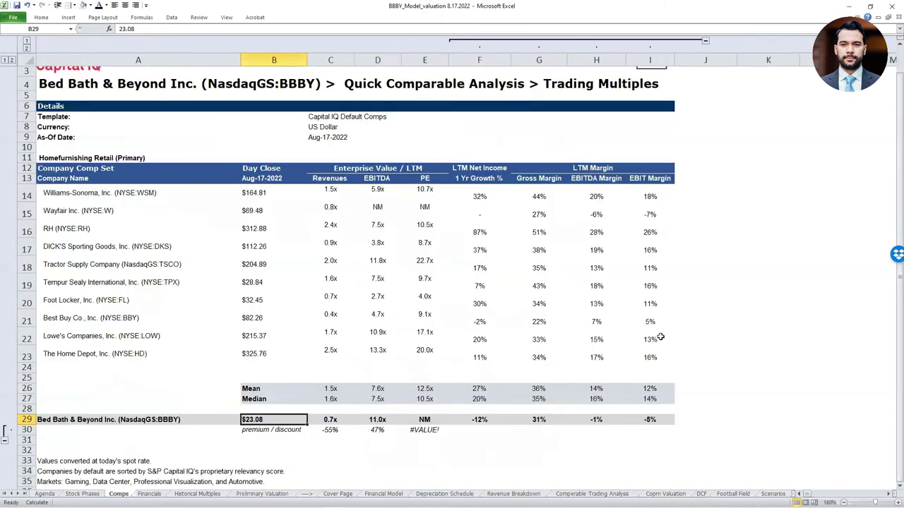
{"action": "key", "text": "F5"}
{"action": "key", "text": "Return"}
Step: Check the formulas behind the Sales Multiple/Growth and EV/Sales Multiple rows
{"action": "key", "text": "Down"}
{"action": "key", "text": "F2"}
{"action": "key", "text": "Escape"}
{"action": "key", "text": "Right"}
{"action": "key", "text": "Right"}
{"action": "key", "text": "Down"}
{"action": "key", "text": "Left"}
{"action": "key", "text": "F2"}
{"action": "key", "text": "Escape"}
Step: Point out the Base, Bear and Bull labels in the Cases table by selecting them
{"action": "key", "text": "Right"}
{"action": "key", "text": "Up"}
{"action": "key", "text": "Left"}
{"action": "key", "text": "Left"}
{"action": "key", "text": "Up"}
{"action": "key", "text": "Up"}
{"action": "key", "text": "Up"}
{"action": "key", "text": "Up"}
{"action": "key", "text": "Up"}
{"action": "key", "text": "Up"}
{"action": "key", "text": "Up"}
{"action": "key", "text": "Up"}
{"action": "key", "text": "Left"}
{"action": "key", "text": "Left"}
{"action": "key", "text": "Left"}
{"action": "key", "text": "Left"}
{"action": "key", "text": "Left"}
{"action": "key", "text": "Up"}
{"action": "key", "text": "shift+space"}
{"action": "key", "text": "Right"}
{"action": "key", "text": "shift+Down"}
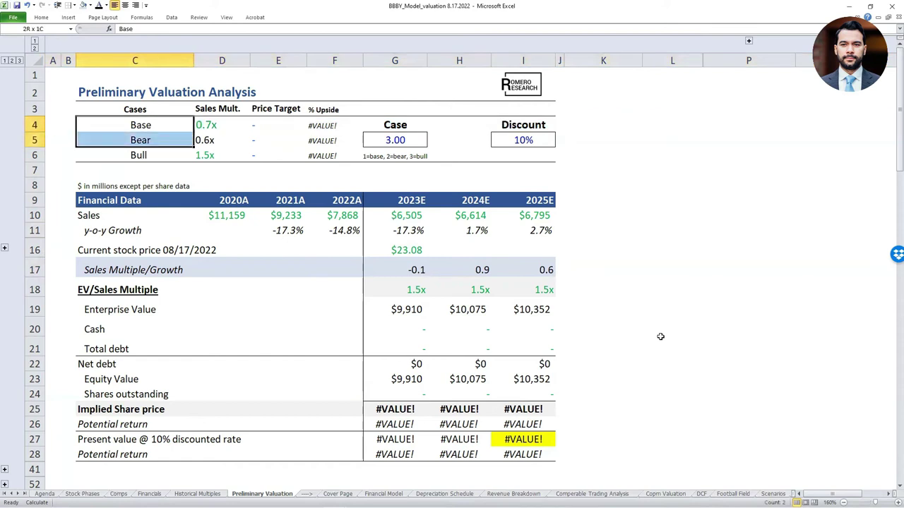
{"action": "key", "text": "shift+Down"}
{"action": "key", "text": "shift+space"}
{"action": "key", "text": "Right"}
{"action": "key", "text": "Left"}
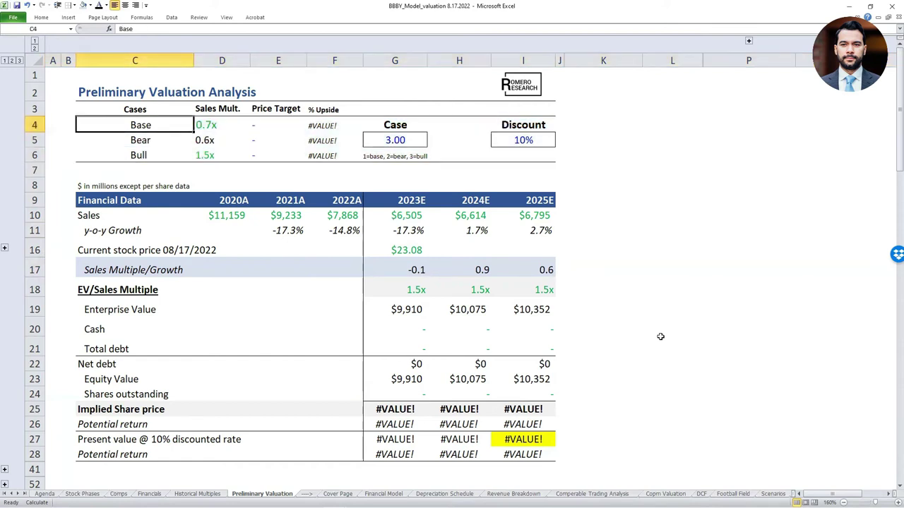
Step: Trace the Base case sales multiple to Bed Bath & Beyond's revenue multiple on the Comps sheet and return
{"action": "key", "text": "Right"}
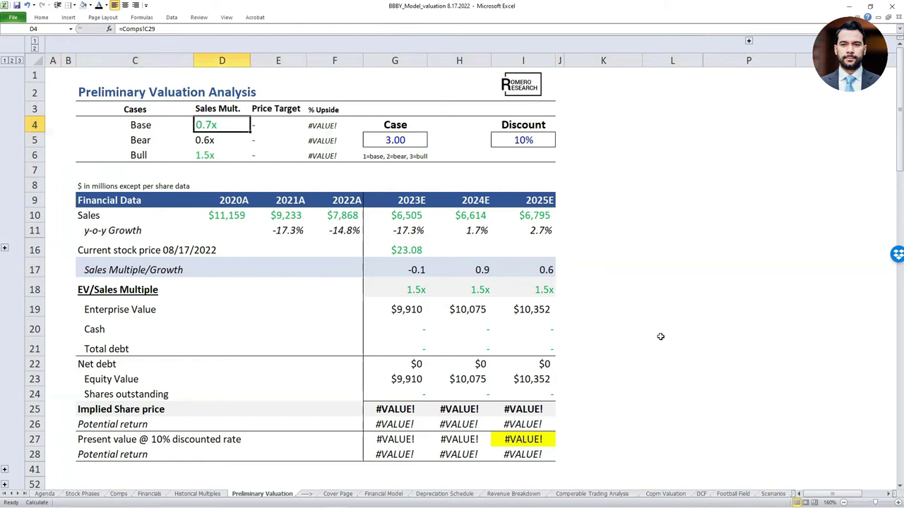
{"action": "key", "text": "ctrl+bracketleft"}
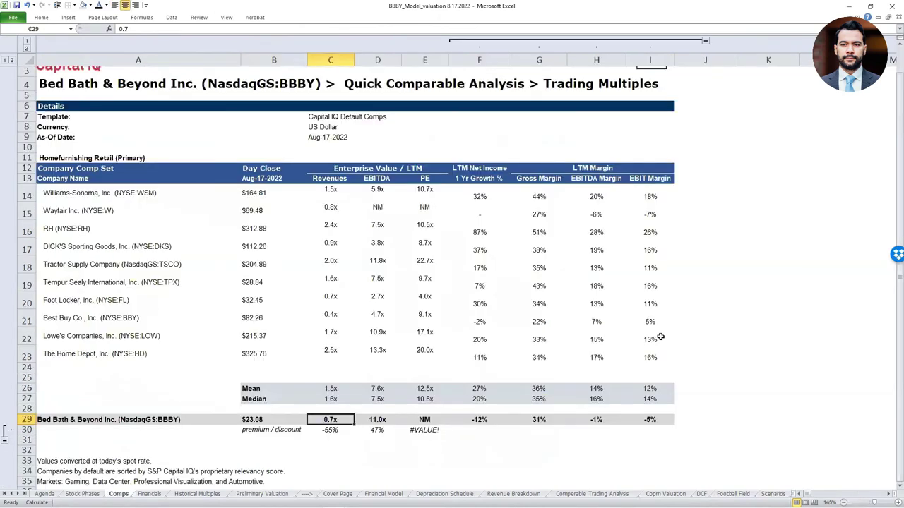
{"action": "key", "text": "F5"}
{"action": "key", "text": "Return"}
Step: Change the Bear case sales multiple formula in D5 to =D4*0.7
{"action": "key", "text": "Down"}
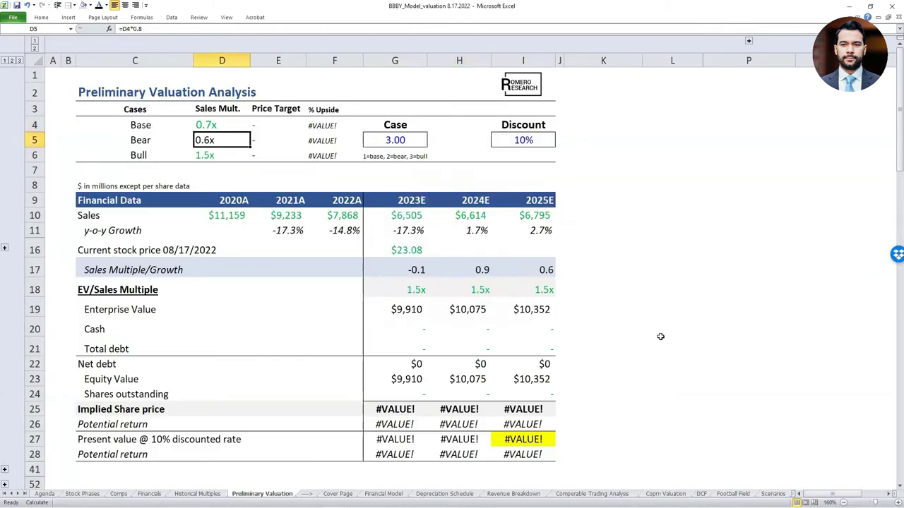
{"action": "key", "text": "F2"}
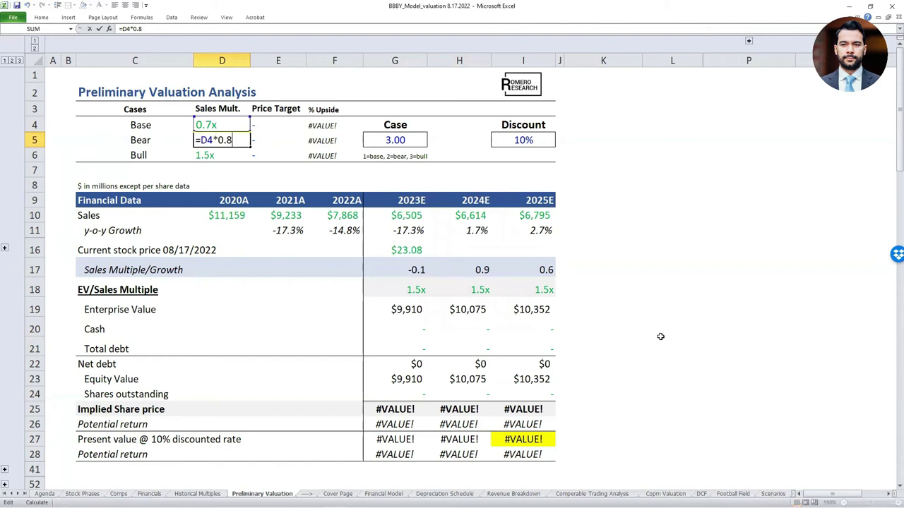
{"action": "key", "text": "BackSpace"}
{"action": "type", "text": "7"}
{"action": "key", "text": "ctrl+Return"}
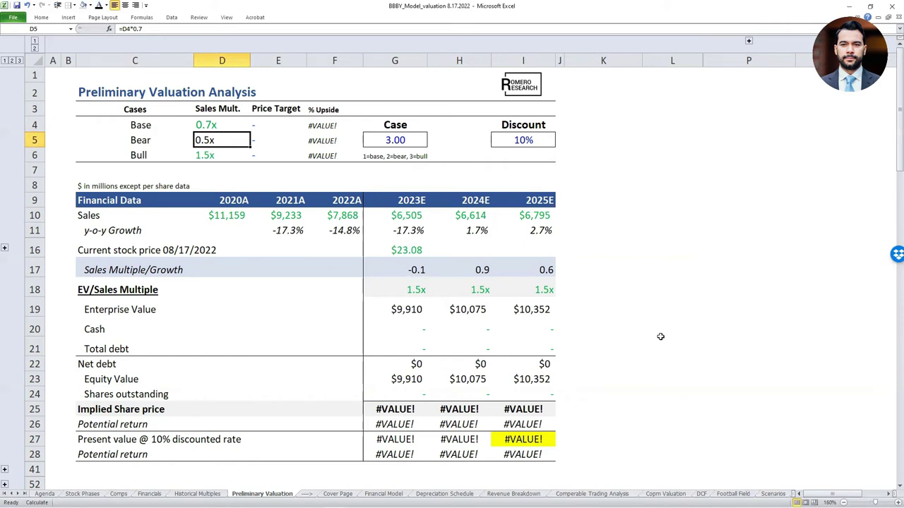
Step: Trace the Bull case sales multiple to the Max column on the Historical Multiples sheet and examine its source
{"action": "key", "text": "Down"}
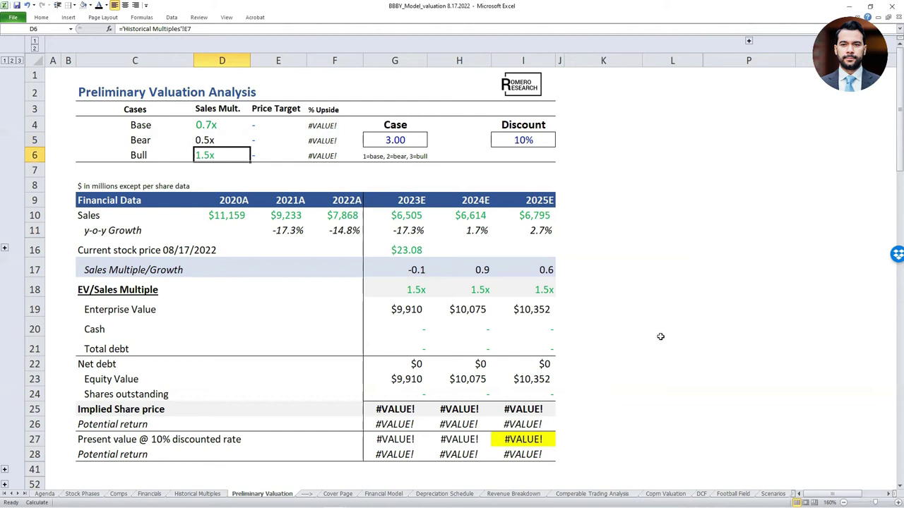
{"action": "key", "text": "ctrl+bracketleft"}
{"action": "key", "text": "Down"}
{"action": "key", "text": "Down"}
{"action": "key", "text": "Down"}
{"action": "key", "text": "Down"}
{"action": "key", "text": "Down"}
{"action": "key", "text": "Down"}
{"action": "key", "text": "Down"}
{"action": "key", "text": "Down"}
{"action": "key", "text": "Down"}
{"action": "key", "text": "Down"}
{"action": "key", "text": "Right"}
{"action": "key", "text": "Right"}
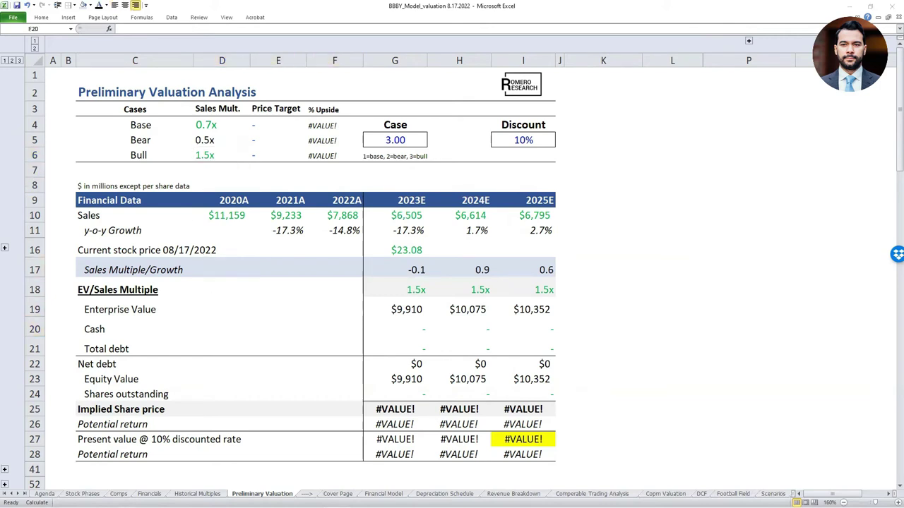
Step: Circle the 2023E Sales and Enterprise Value and draw brackets linking the 2023E and 2024E sales to their EV/Sales multiples
{"action": "mouse_move", "coordinate": [433, 204]}
{"action": "left_mouse_down"}
{"action": "mouse_move", "coordinate": [377, 210]}
{"action": "mouse_move", "coordinate": [425, 225]}
{"action": "mouse_move", "coordinate": [428, 209]}
{"action": "mouse_move", "coordinate": [446, 234]}
{"action": "left_mouse_up"}
{"action": "left_click_drag", "start_coordinate": [444, 274], "coordinate": [429, 288]}
{"action": "mouse_move", "coordinate": [488, 213]}
{"action": "left_mouse_down"}
{"action": "mouse_move", "coordinate": [499, 216]}
{"action": "mouse_move", "coordinate": [505, 261]}
{"action": "mouse_move", "coordinate": [488, 286]}
{"action": "left_mouse_up"}
{"action": "mouse_move", "coordinate": [430, 295]}
{"action": "left_mouse_down"}
{"action": "mouse_move", "coordinate": [382, 309]}
{"action": "mouse_move", "coordinate": [437, 304]}
{"action": "left_mouse_up"}
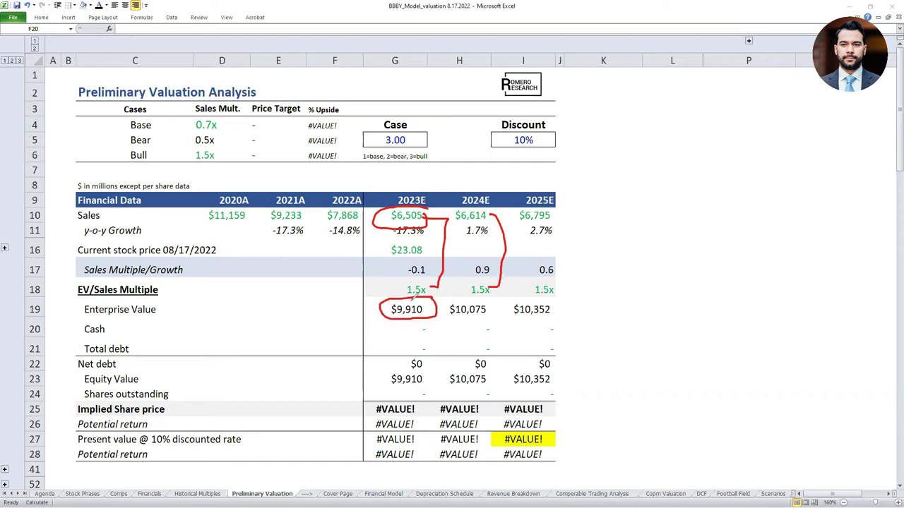
{"action": "key", "text": "Escape"}
Step: Highlight the Enterprise Value row and the Equity Value row in turn to point them out, and clear the markup
{"action": "left_click", "coordinate": [399, 329]}
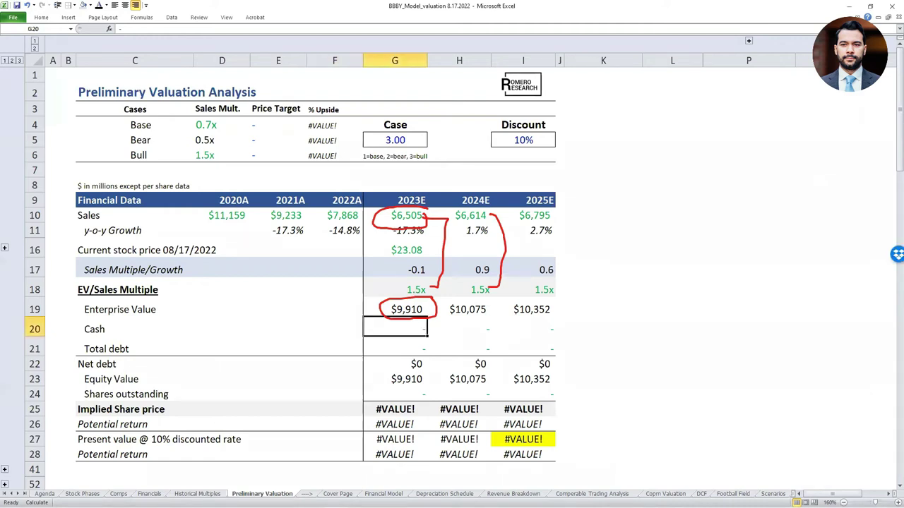
{"action": "left_click", "coordinate": [34, 309]}
{"action": "left_click", "coordinate": [34, 379]}
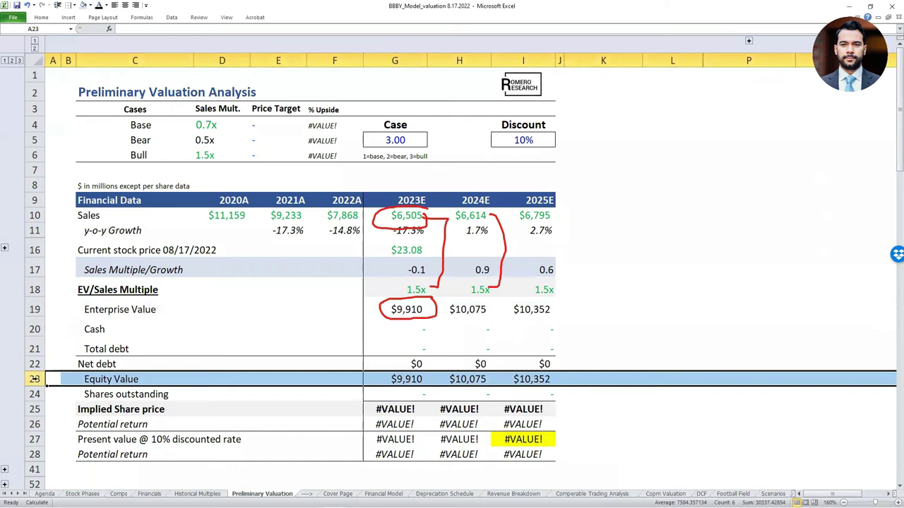
{"action": "left_click", "coordinate": [468, 315]}
Step: Link the 2023E Cash in G20 to the negative of Cash & Short Term Investments in cell B50 of the Financials sheet
{"action": "left_click", "coordinate": [422, 330]}
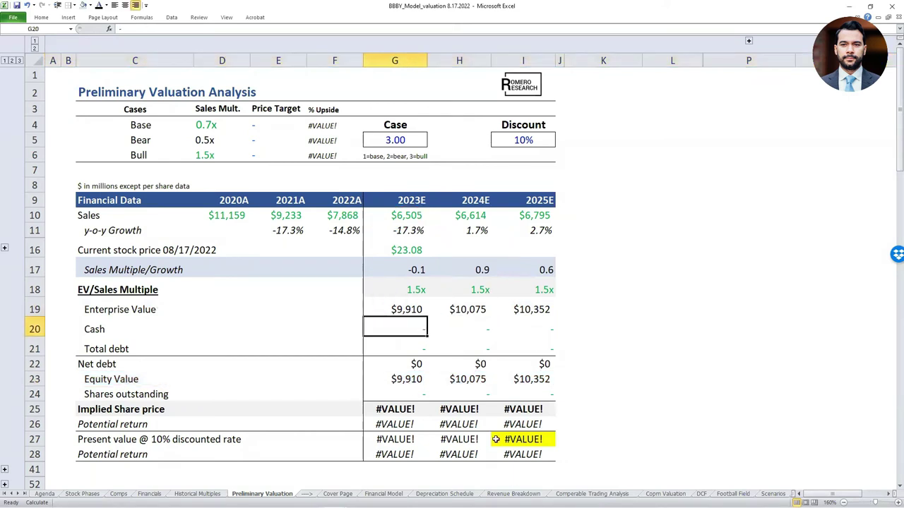
{"action": "type", "text": "="}
{"action": "key", "text": "ctrl+Page_Up"}
{"action": "key", "text": "ctrl+Page_Up"}
{"action": "key", "text": "ctrl+Page_Up"}
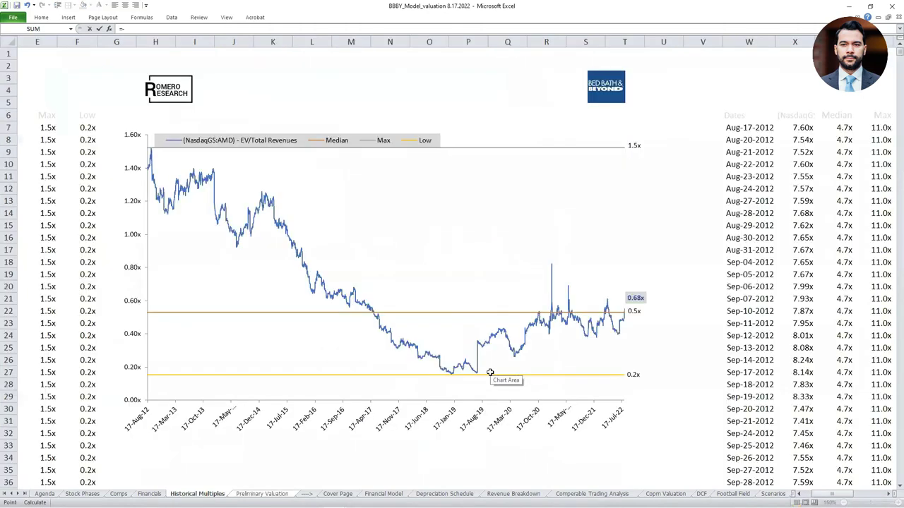
{"action": "key", "text": "ctrl+Page_Down"}
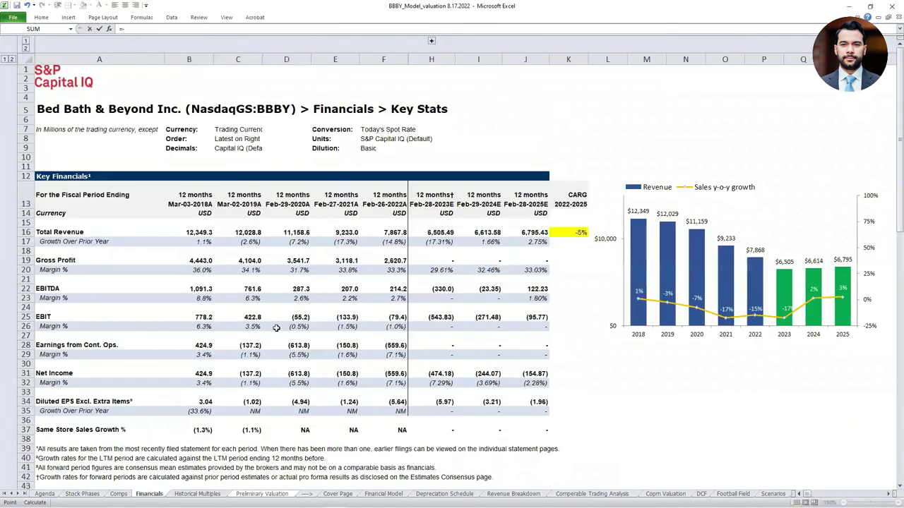
{"action": "scroll", "coordinate": [211, 380], "scroll_direction": "down", "scroll_amount": 4}
{"action": "left_click", "coordinate": [299, 407]}
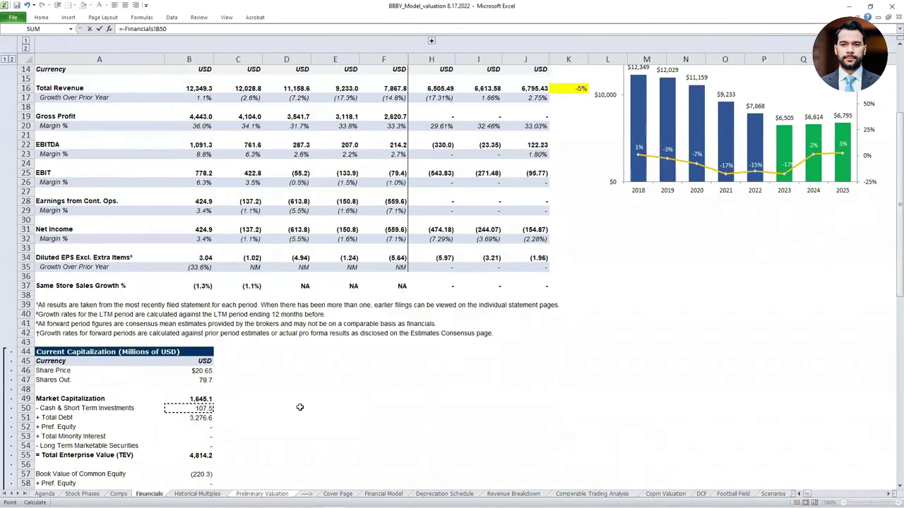
{"action": "key", "text": "Return"}
Step: Link the 2023E Total debt in G21 to Total Debt in cell B51 of the Financials sheet
{"action": "key", "text": "Down"}
{"action": "type", "text": "="}
{"action": "key", "text": "ctrl+Page_Up"}
{"action": "key", "text": "ctrl+Page_Up"}
{"action": "key", "text": "Down"}
{"action": "key", "text": "Down"}
{"action": "key", "text": "Down"}
{"action": "key", "text": "Down"}
{"action": "key", "text": "Down"}
{"action": "key", "text": "Down"}
{"action": "key", "text": "Down"}
{"action": "key", "text": "Down"}
{"action": "key", "text": "Down"}
{"action": "key", "text": "Down"}
{"action": "key", "text": "Down"}
{"action": "key", "text": "Down"}
{"action": "key", "text": "Down"}
{"action": "key", "text": "Down"}
{"action": "key", "text": "Down"}
{"action": "key", "text": "Down"}
{"action": "key", "text": "Down"}
{"action": "key", "text": "Down"}
{"action": "key", "text": "Down"}
{"action": "key", "text": "Down"}
{"action": "key", "text": "Right"}
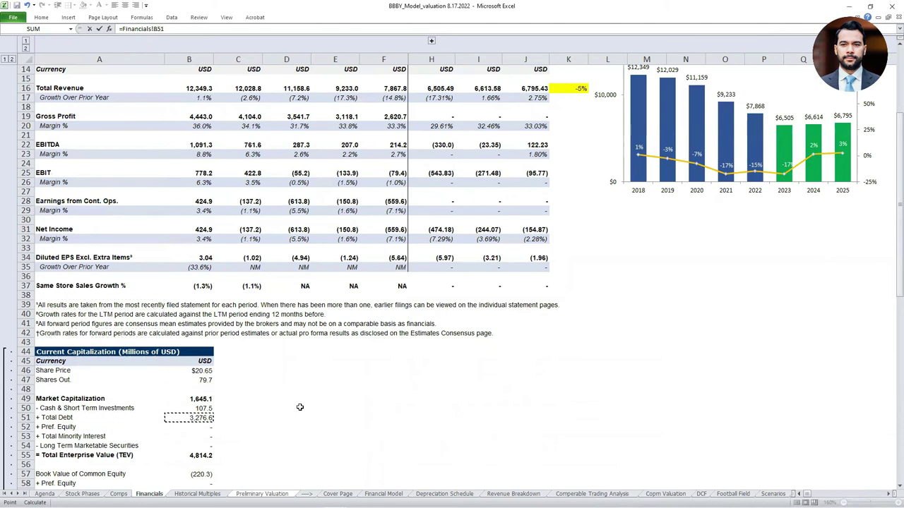
{"action": "key", "text": "Return"}
Step: Check the formulas behind the 2023E Net debt and Equity Value
{"action": "key", "text": "Down"}
{"action": "key", "text": "F2"}
{"action": "key", "text": "Escape"}
{"action": "key", "text": "Down"}
{"action": "key", "text": "F2"}
{"action": "key", "text": "Escape"}
{"action": "key", "text": "Down"}
Step: Link the 2023E Shares outstanding in G24 to Shares Out. in cell B47 of the Financials sheet
{"action": "type", "text": "="}
{"action": "key", "text": "ctrl+Page_Up"}
{"action": "key", "text": "ctrl+Page_Up"}
{"action": "key", "text": "ctrl+Page_Up"}
{"action": "key", "text": "ctrl+Page_Down"}
{"action": "key", "text": "Down"}
{"action": "key", "text": "Down"}
{"action": "key", "text": "Down"}
{"action": "key", "text": "Down"}
{"action": "key", "text": "Down"}
{"action": "key", "text": "Down"}
{"action": "key", "text": "Down"}
{"action": "key", "text": "Down"}
{"action": "key", "text": "Down"}
{"action": "key", "text": "Down"}
{"action": "key", "text": "Down"}
{"action": "key", "text": "Down"}
{"action": "key", "text": "Down"}
{"action": "key", "text": "Down"}
{"action": "key", "text": "Down"}
{"action": "key", "text": "Down"}
{"action": "key", "text": "Down"}
{"action": "key", "text": "Down"}
{"action": "key", "text": "Down"}
{"action": "key", "text": "Down"}
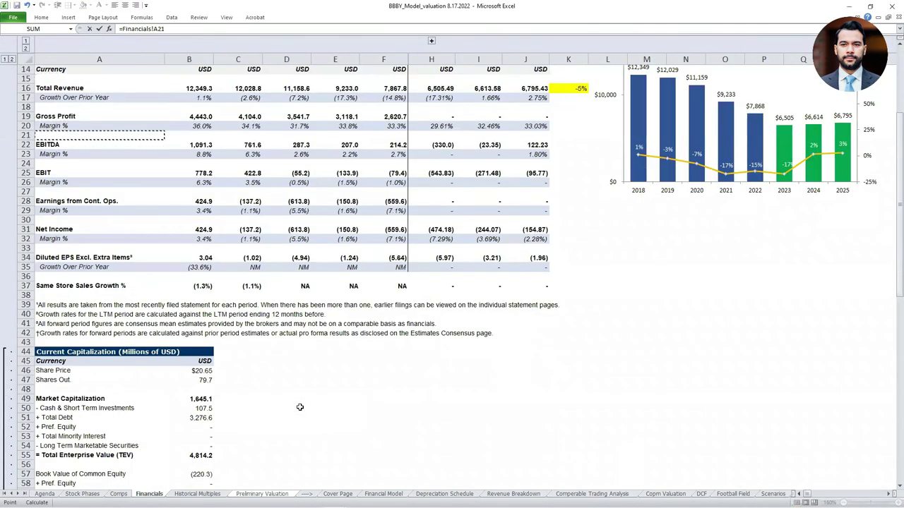
{"action": "key", "text": "Right"}
{"action": "key", "text": "Return"}
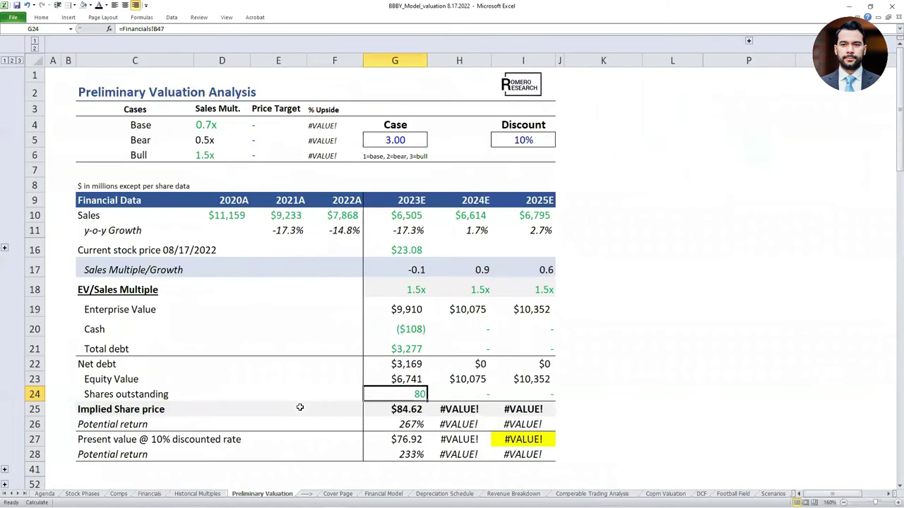
Step: Examine the formulas for the 2023E Implied Share price, Net debt and Shares outstanding
{"action": "key", "text": "Down"}
{"action": "key", "text": "F2"}
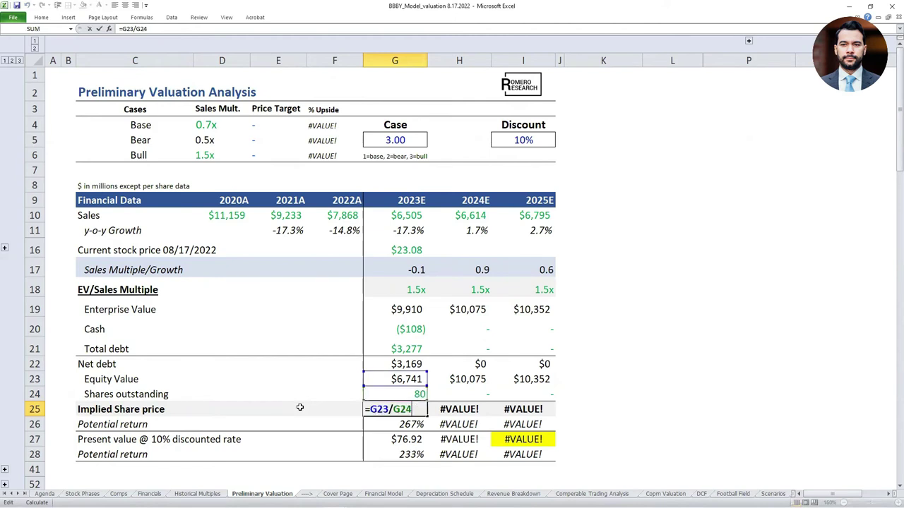
{"action": "key", "text": "Escape"}
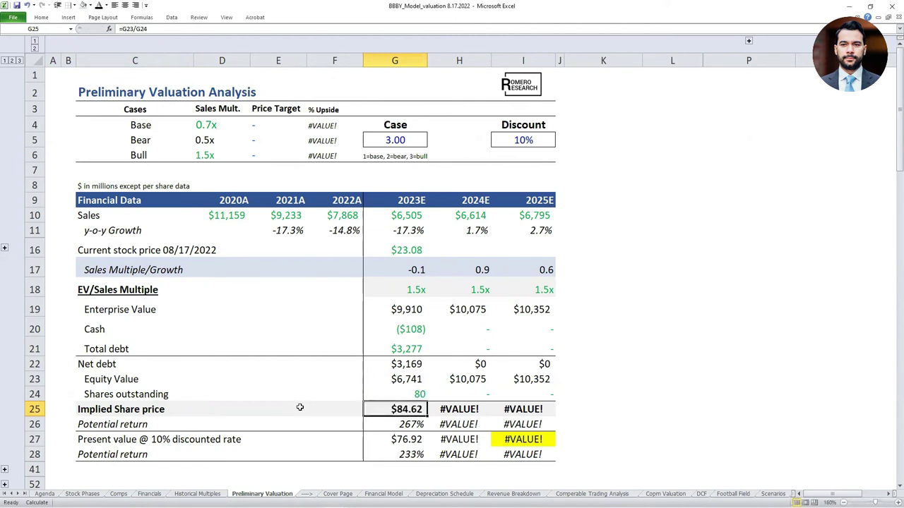
{"action": "key", "text": "F2"}
{"action": "key", "text": "Escape"}
{"action": "key", "text": "Up"}
{"action": "key", "text": "Up"}
{"action": "key", "text": "Up"}
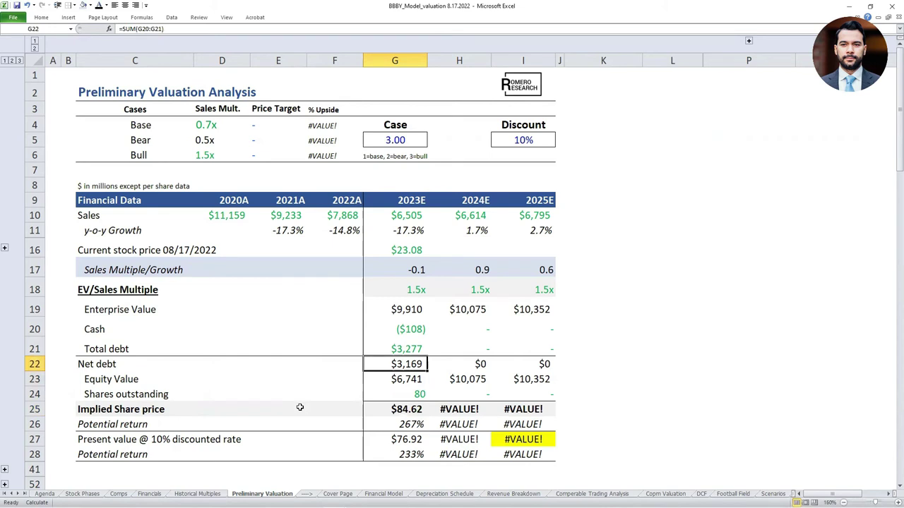
{"action": "key", "text": "Down"}
{"action": "key", "text": "Down"}
{"action": "key", "text": "F2"}
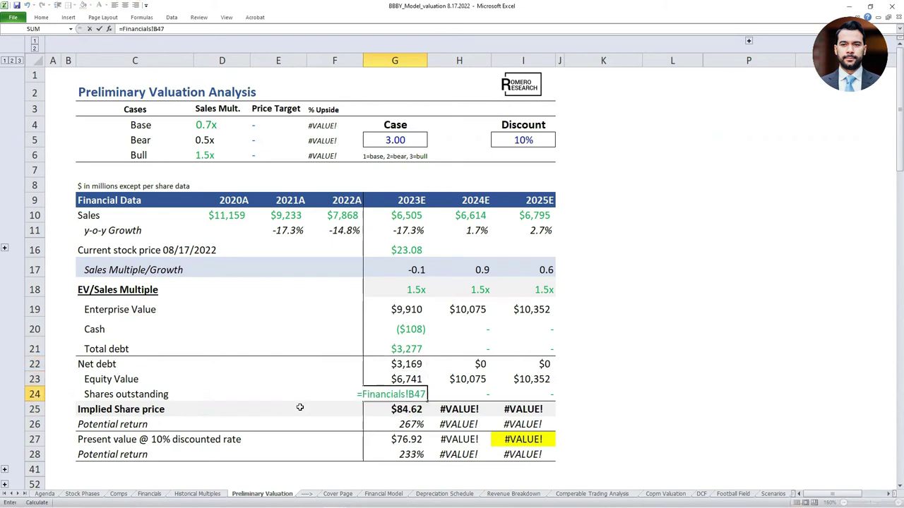
{"action": "key", "text": "Escape"}
Step: Inspect the case-selection formula behind the 2023E EV/Sales Multiple in G18
{"action": "key", "text": "Up"}
{"action": "key", "text": "Up"}
{"action": "key", "text": "Up"}
{"action": "key", "text": "Up"}
{"action": "key", "text": "Up"}
{"action": "key", "text": "Up"}
{"action": "key", "text": "Up"}
{"action": "key", "text": "Up"}
{"action": "key", "text": "Down"}
{"action": "key", "text": "Down"}
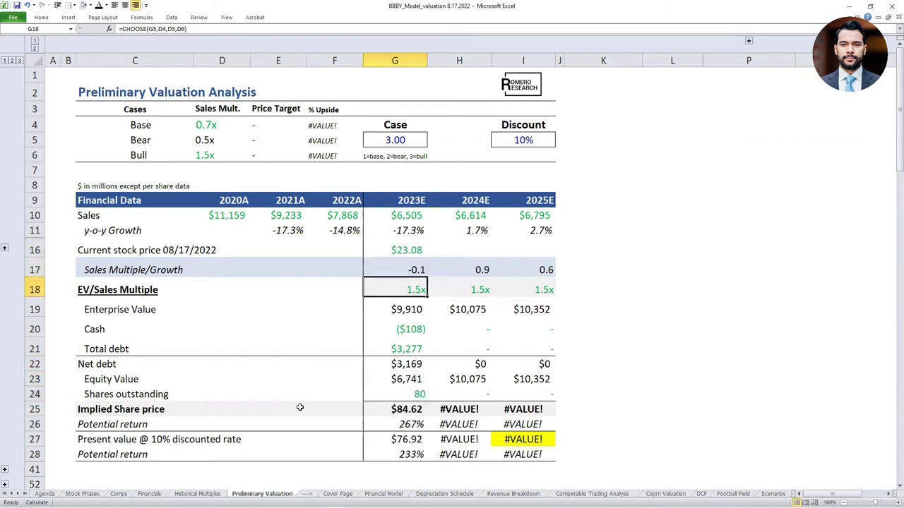
{"action": "key", "text": "F2"}
{"action": "key", "text": "Escape"}
Step: Link the 2024E Cash to the 2023E value and fill the formula across to 2025E
{"action": "key", "text": "Down"}
{"action": "key", "text": "Down"}
{"action": "key", "text": "Right"}
{"action": "type", "text": "="}
{"action": "key", "text": "Left"}
{"action": "key", "text": "ctrl+Return"}
{"action": "key", "text": "shift+Right"}
{"action": "key", "text": "ctrl+r"}
Step: Link the 2024E Total debt to the 2023E value and fill the formula across to 2025E
{"action": "key", "text": "Down"}
{"action": "type", "text": "="}
{"action": "key", "text": "Left"}
{"action": "key", "text": "ctrl+Return"}
{"action": "key", "text": "shift+Right"}
{"action": "key", "text": "ctrl+r"}
Step: Link the 2024E Shares outstanding to the 2023E value and fill the formula across to 2025E
{"action": "key", "text": "Down"}
{"action": "key", "text": "Down"}
{"action": "key", "text": "Down"}
{"action": "type", "text": "="}
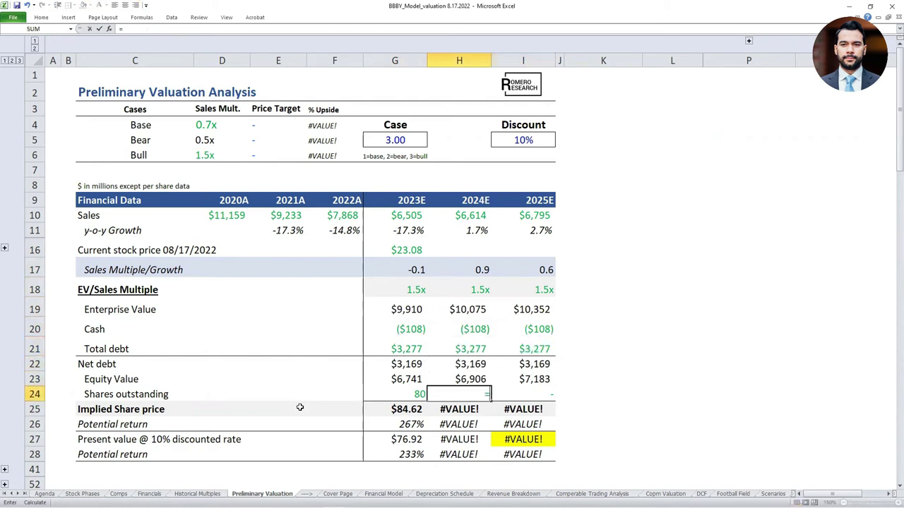
{"action": "key", "text": "Left"}
{"action": "key", "text": "ctrl+Return"}
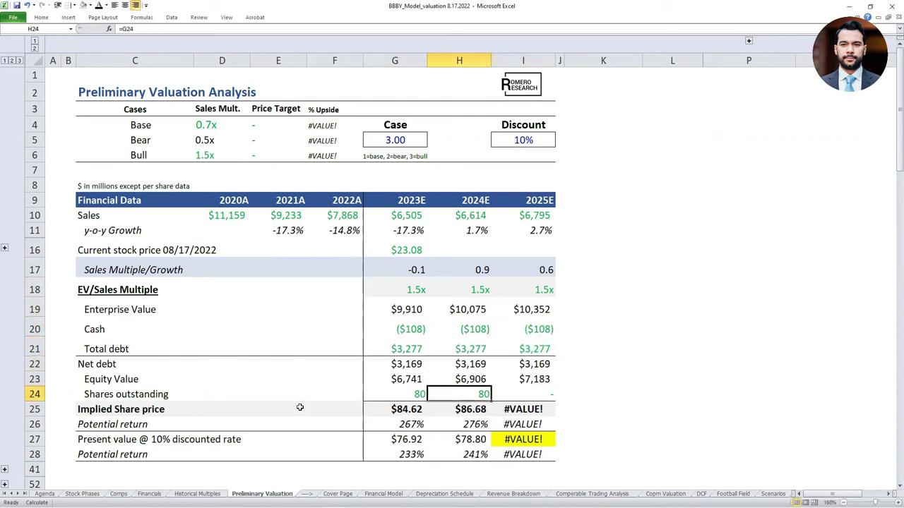
{"action": "key", "text": "shift+Right"}
{"action": "key", "text": "ctrl+r"}
Step: Review the discounted present values and their potential returns across 2023E to 2025E
{"action": "key", "text": "Down"}
{"action": "key", "text": "Down"}
{"action": "key", "text": "Down"}
{"action": "key", "text": "Left"}
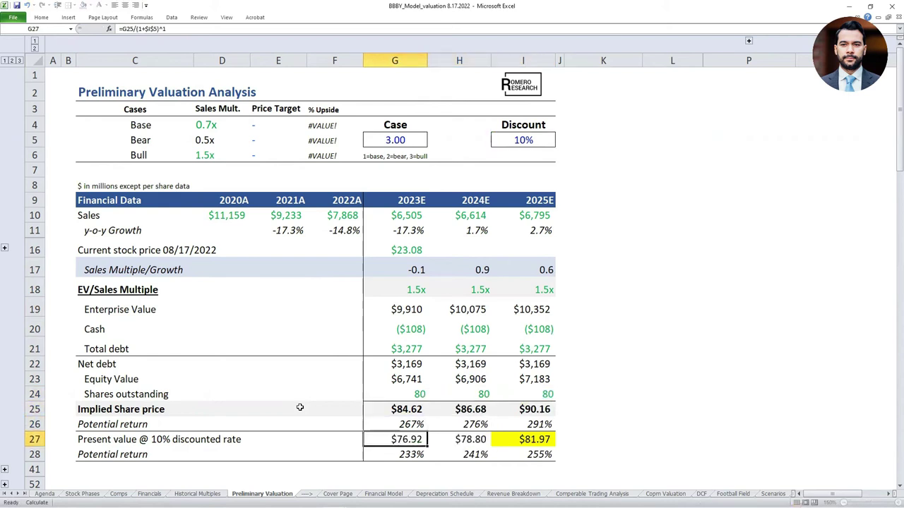
{"action": "key", "text": "shift+space"}
{"action": "key", "text": "Left"}
{"action": "key", "text": "Left"}
{"action": "key", "text": "Left"}
{"action": "key", "text": "Left"}
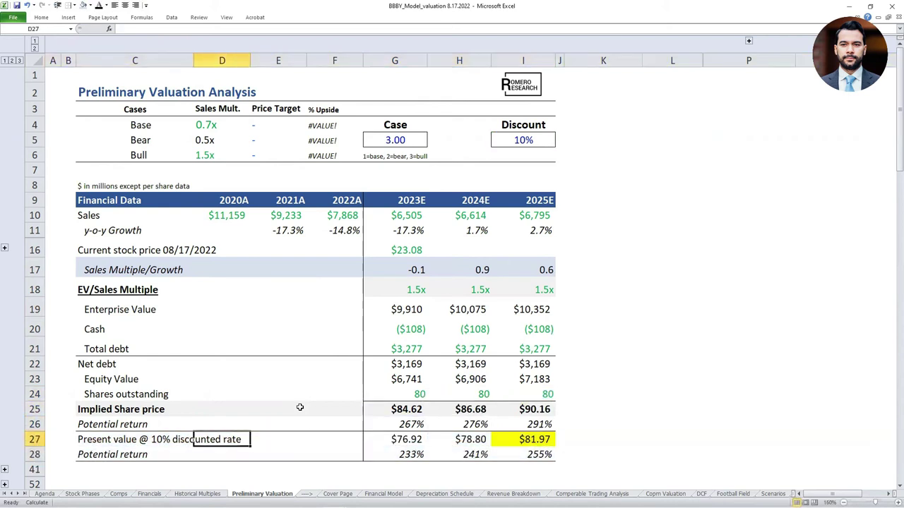
{"action": "key", "text": "ctrl+Right"}
{"action": "key", "text": "Right"}
{"action": "key", "text": "Right"}
{"action": "key", "text": "Left"}
{"action": "key", "text": "Left"}
{"action": "key", "text": "Down"}
{"action": "key", "text": "Right"}
{"action": "key", "text": "Right"}
{"action": "key", "text": "Left"}
{"action": "key", "text": "Left"}
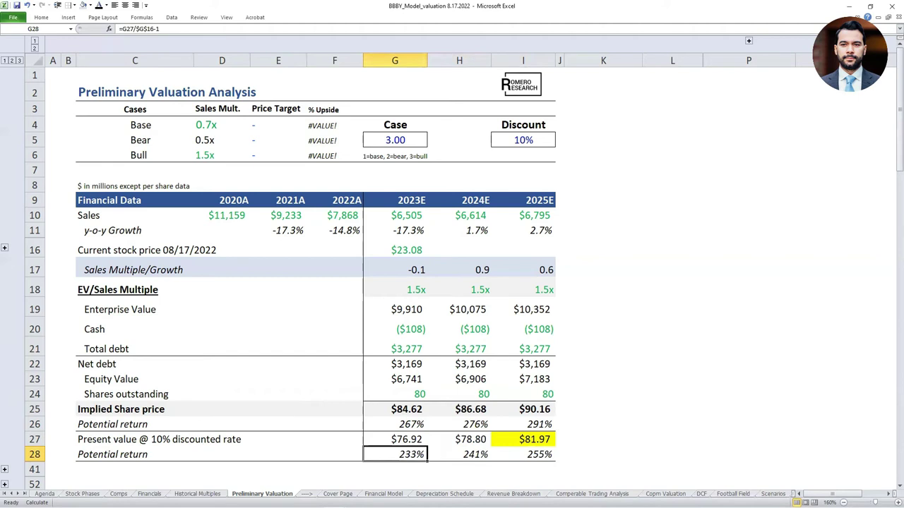
Step: Box the Bull case multiple, the 2025E heading, sales, present value and potential return, and the current stock price in red
{"action": "left_click_drag", "start_coordinate": [120, 144], "coordinate": [226, 162]}
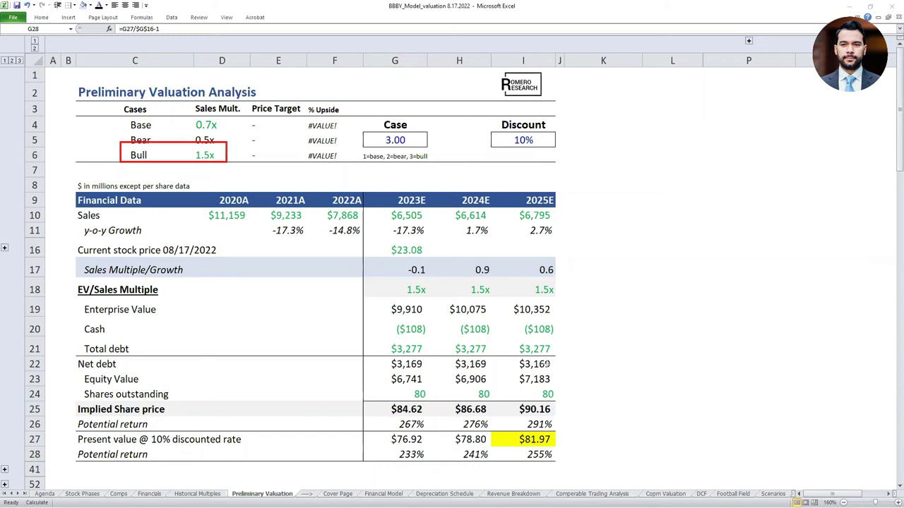
{"action": "mouse_move", "coordinate": [514, 190]}
{"action": "left_mouse_down"}
{"action": "mouse_move", "coordinate": [565, 208]}
{"action": "mouse_move", "coordinate": [529, 214]}
{"action": "mouse_move", "coordinate": [563, 223]}
{"action": "left_mouse_up"}
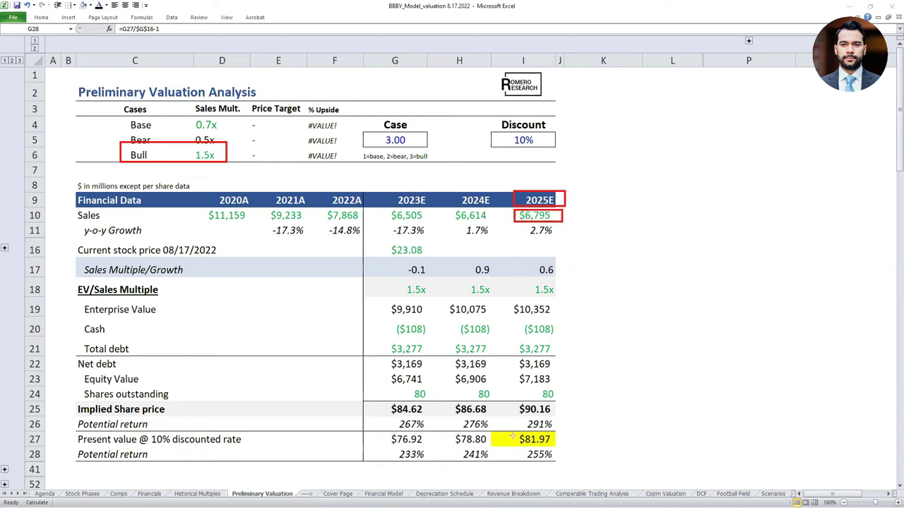
{"action": "mouse_move", "coordinate": [511, 433]}
{"action": "left_mouse_down"}
{"action": "mouse_move", "coordinate": [558, 446]}
{"action": "mouse_move", "coordinate": [558, 463]}
{"action": "left_mouse_up"}
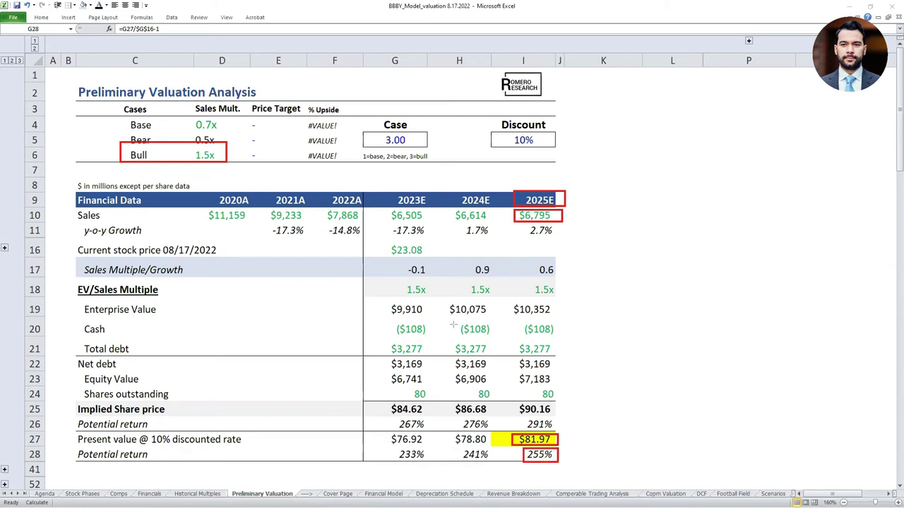
{"action": "left_click_drag", "start_coordinate": [382, 240], "coordinate": [428, 259]}
Step: Set the Bull case price target in E6 to 80
{"action": "left_click", "coordinate": [256, 155]}
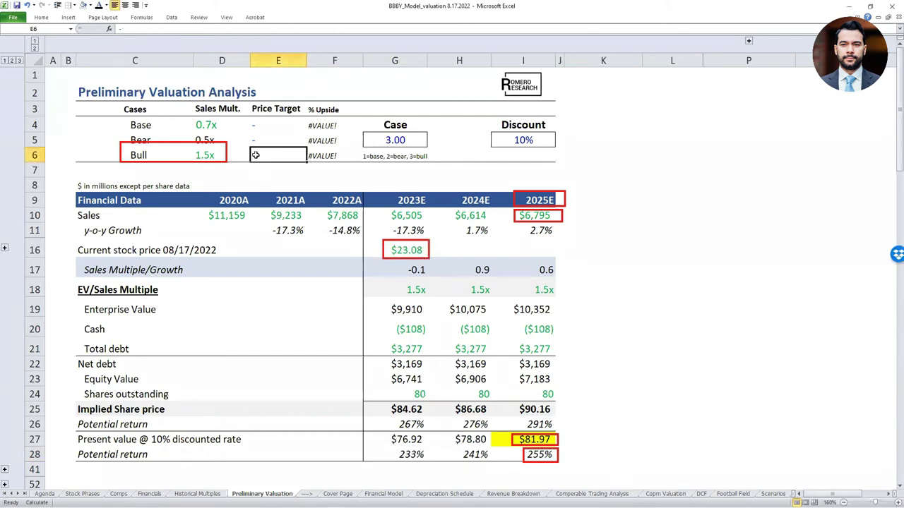
{"action": "type", "text": "80"}
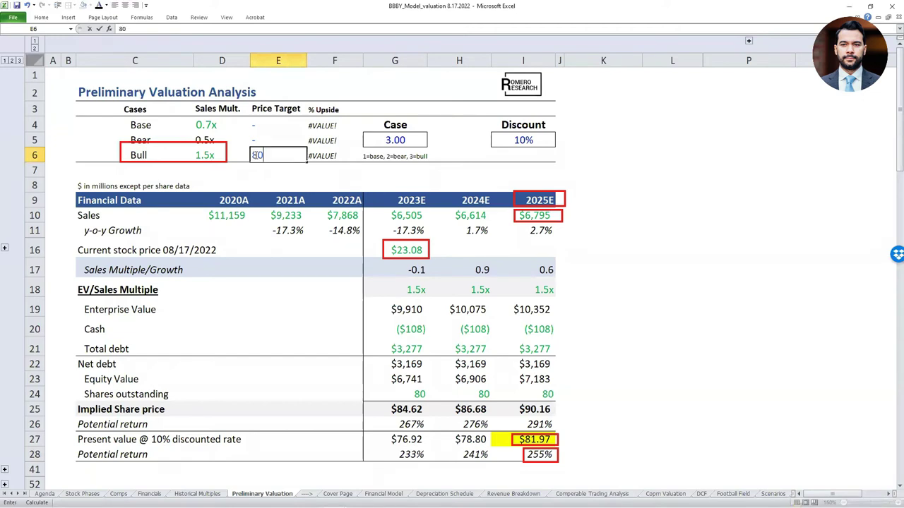
{"action": "key", "text": "Tab"}
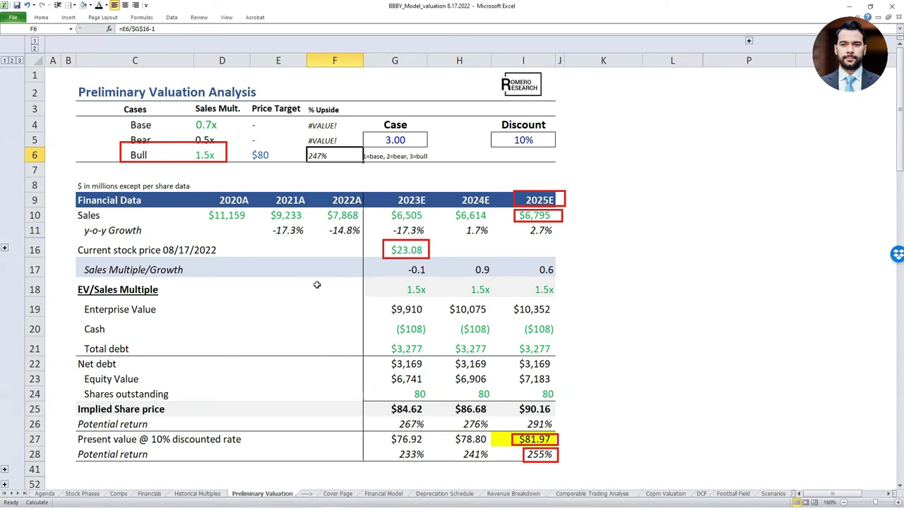
Step: Clear the markup and switch the valuation to the Bear case by setting the Case selector to 2
{"action": "left_click", "coordinate": [398, 139]}
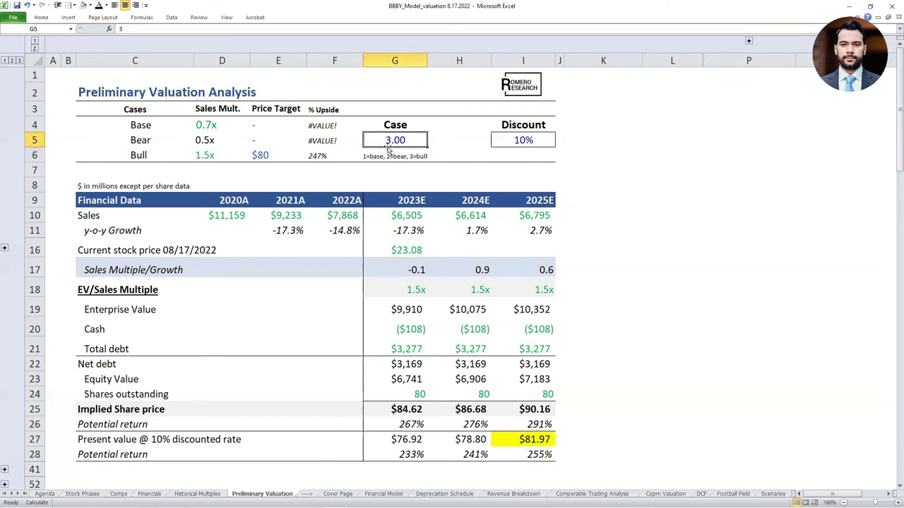
{"action": "type", "text": "2"}
{"action": "key", "text": "ctrl+Return"}
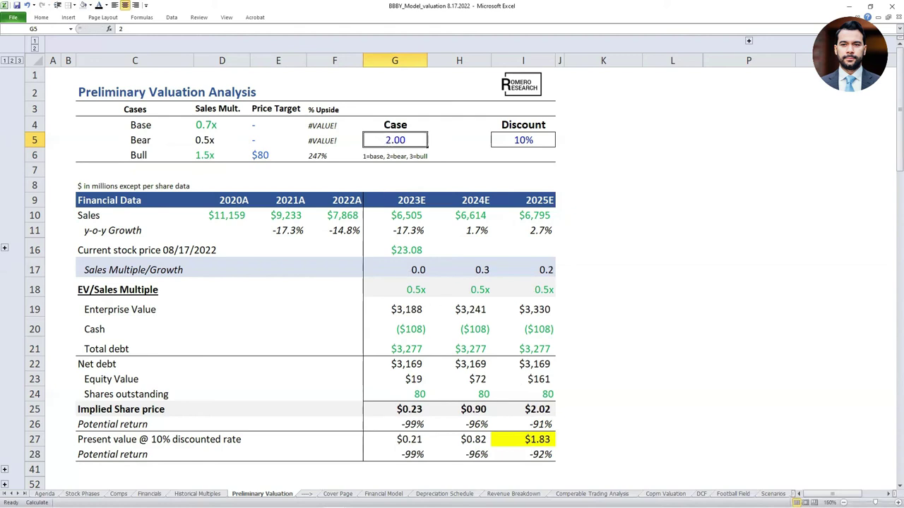
Step: Box the 2025E present value and potential return, draw an arrow from the circled stock price to them, and mark the 2023E multiple
{"action": "left_click_drag", "start_coordinate": [501, 427], "coordinate": [557, 447]}
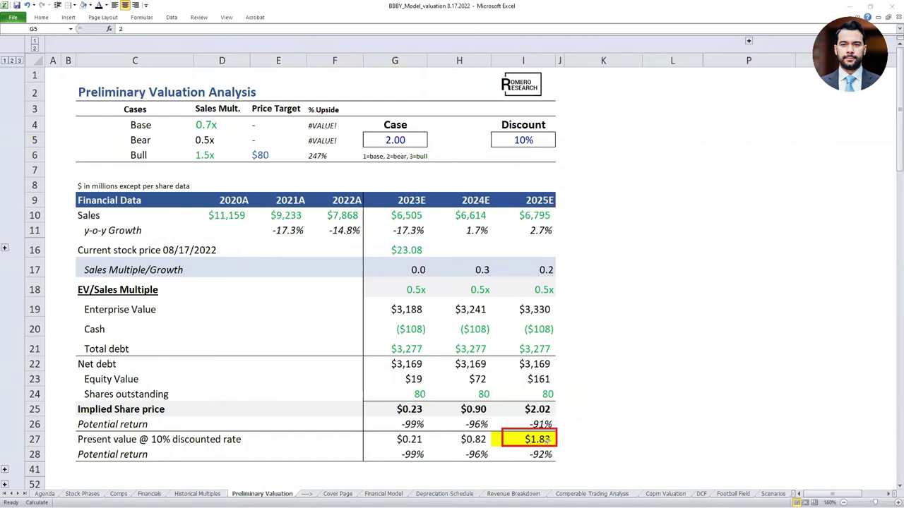
{"action": "left_click_drag", "start_coordinate": [522, 448], "coordinate": [560, 464]}
{"action": "mouse_move", "coordinate": [416, 241]}
{"action": "left_mouse_down"}
{"action": "mouse_move", "coordinate": [404, 257]}
{"action": "mouse_move", "coordinate": [437, 247]}
{"action": "mouse_move", "coordinate": [429, 261]}
{"action": "mouse_move", "coordinate": [525, 417]}
{"action": "mouse_move", "coordinate": [528, 403]}
{"action": "mouse_move", "coordinate": [523, 424]}
{"action": "mouse_move", "coordinate": [514, 408]}
{"action": "left_mouse_up"}
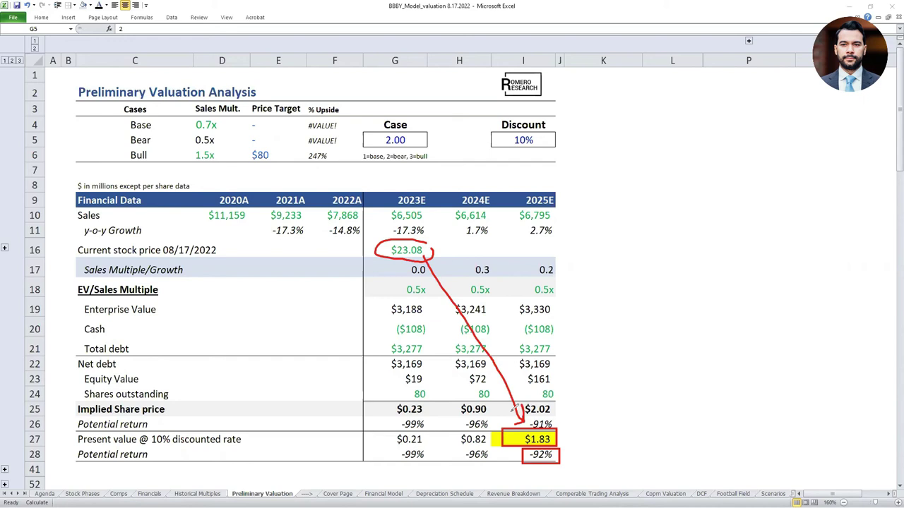
{"action": "mouse_move", "coordinate": [405, 296]}
{"action": "left_mouse_down"}
{"action": "mouse_move", "coordinate": [436, 292]}
{"action": "mouse_move", "coordinate": [431, 282]}
{"action": "left_mouse_up"}
Step: Set the Bear case price target in E5 to 2
{"action": "left_click", "coordinate": [255, 138]}
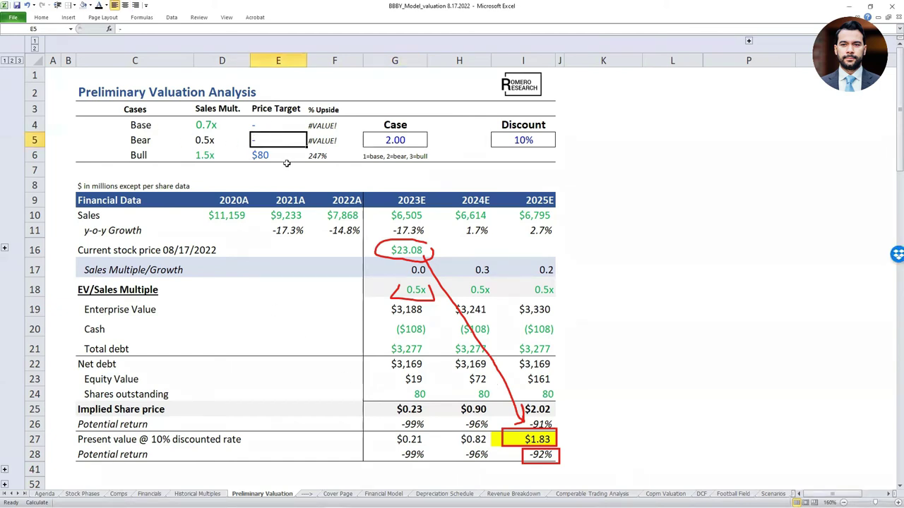
{"action": "type", "text": "2"}
{"action": "key", "text": "ctrl+Return"}
Step: Clear the markup and switch the valuation to the Base case by setting the Case selector to 1
{"action": "left_click", "coordinate": [399, 137]}
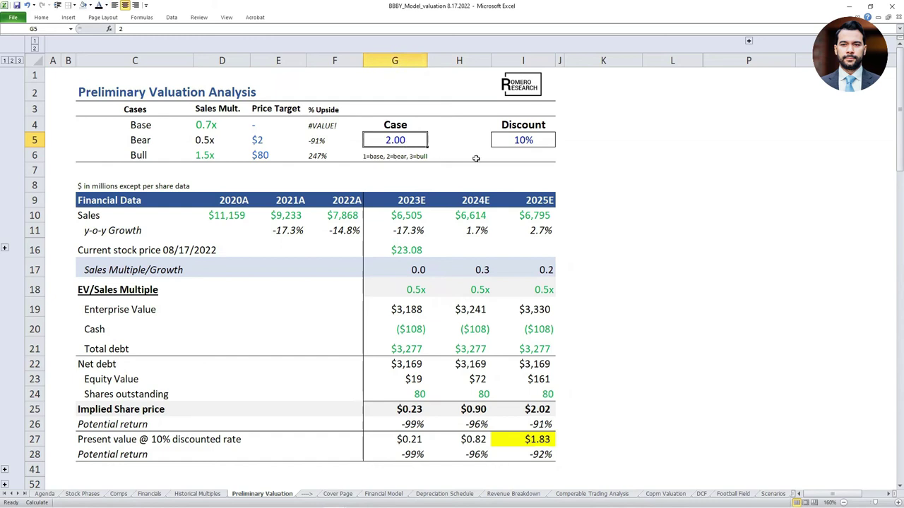
{"action": "type", "text": "1"}
{"action": "key", "text": "ctrl+Return"}
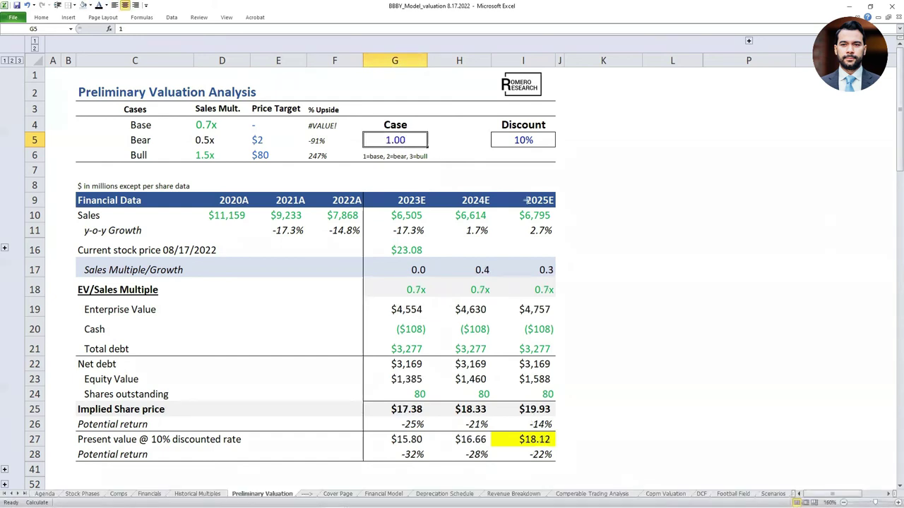
Step: Box the 2025E column and, within it, the sales, EV/Sales multiple and present value in red
{"action": "left_click_drag", "start_coordinate": [516, 189], "coordinate": [561, 463]}
{"action": "left_click_drag", "start_coordinate": [518, 206], "coordinate": [558, 224]}
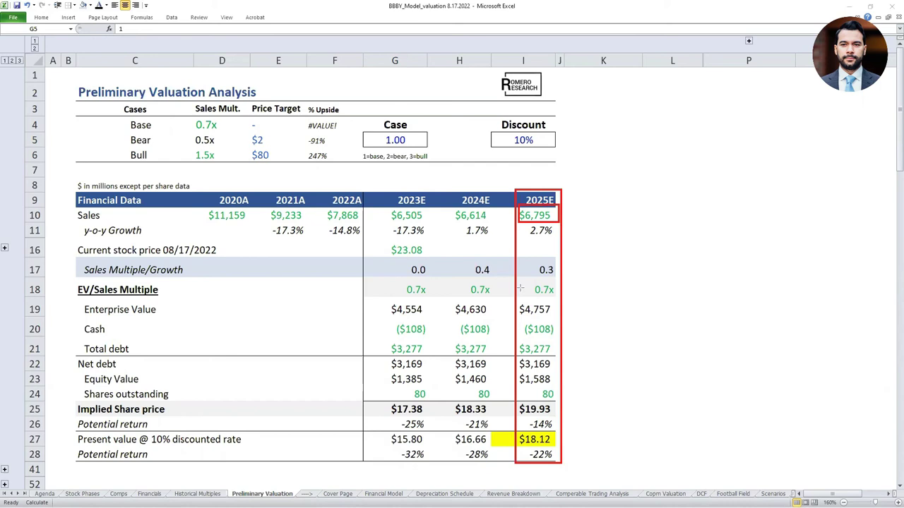
{"action": "left_click_drag", "start_coordinate": [529, 281], "coordinate": [560, 300]}
{"action": "left_click_drag", "start_coordinate": [509, 429], "coordinate": [564, 445]}
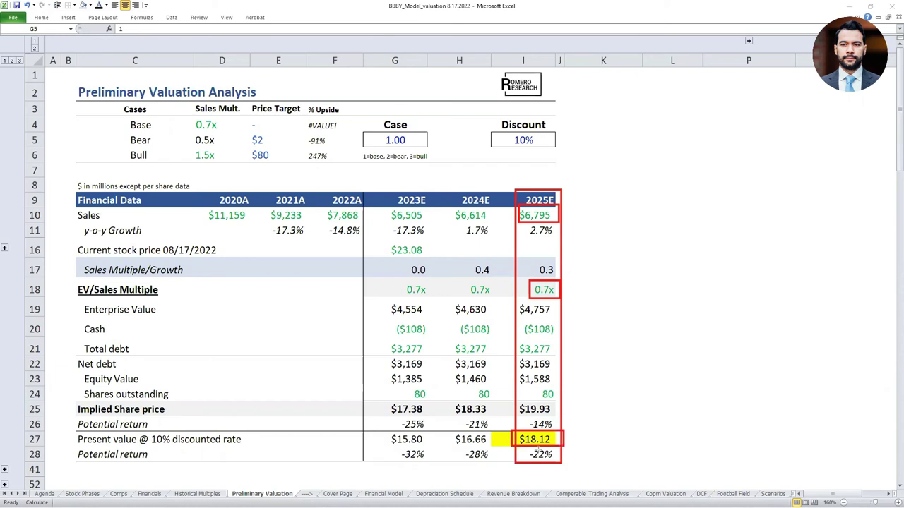
Step: Box the current stock price in red, set the Base case price target in E4 to 18, and select the cases table
{"action": "left_click_drag", "start_coordinate": [385, 238], "coordinate": [428, 260]}
{"action": "left_click", "coordinate": [267, 126]}
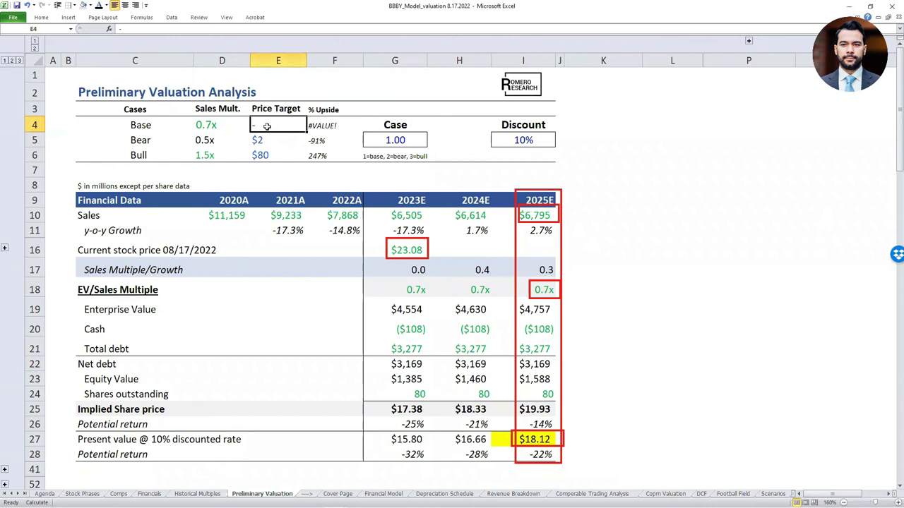
{"action": "type", "text": "18"}
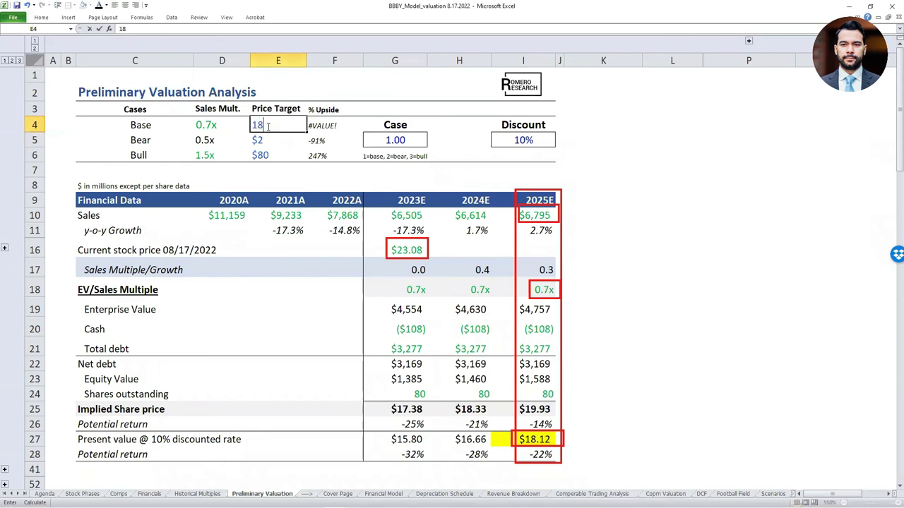
{"action": "key", "text": "ctrl+Return"}
{"action": "left_click_drag", "start_coordinate": [321, 124], "coordinate": [115, 158]}
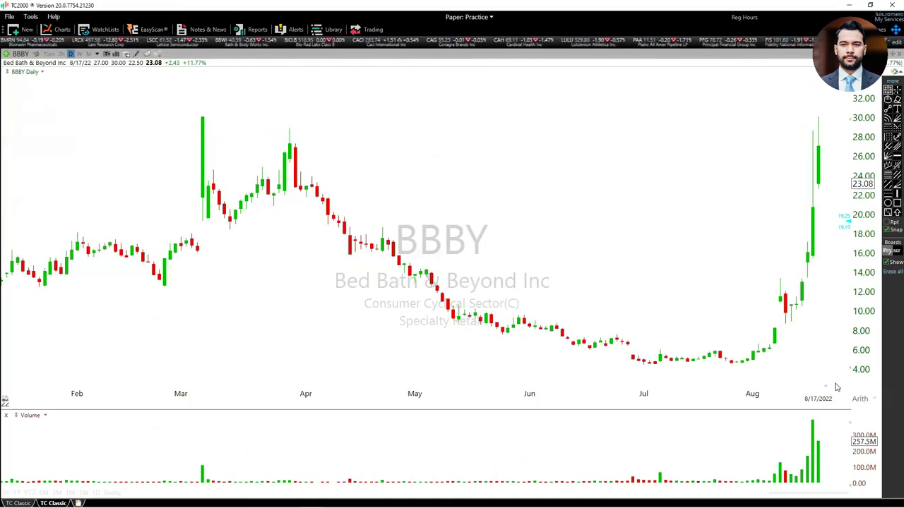
Step: Switch to TC2000, leave empty space after the last BBBY candle, and size the chart window to sit beside the valuation sheet's price targets
{"action": "left_click_drag", "start_coordinate": [823, 380], "coordinate": [531, 376]}
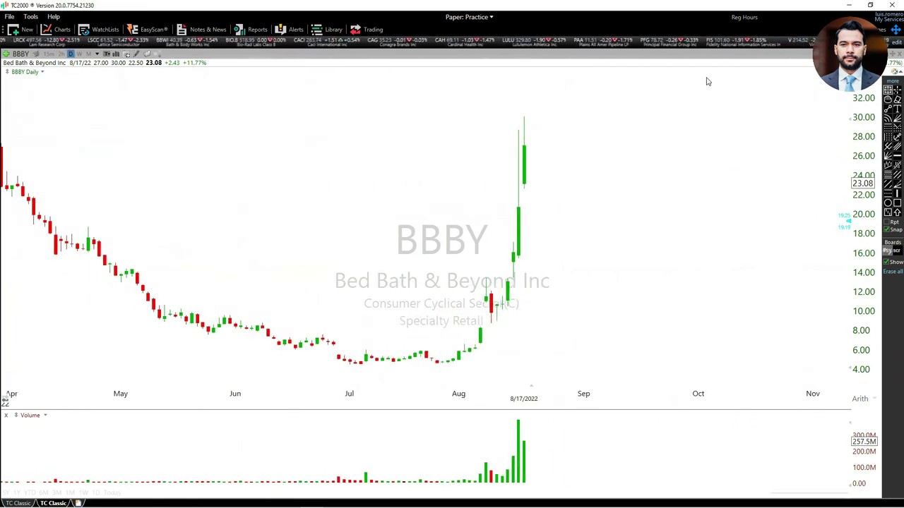
{"action": "double_click", "coordinate": [653, 12]}
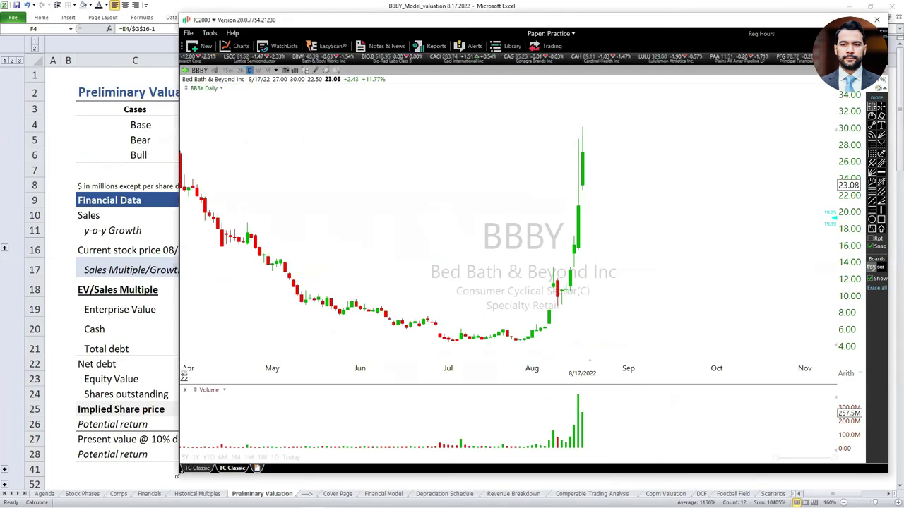
{"action": "left_click_drag", "start_coordinate": [176, 478], "coordinate": [296, 491]}
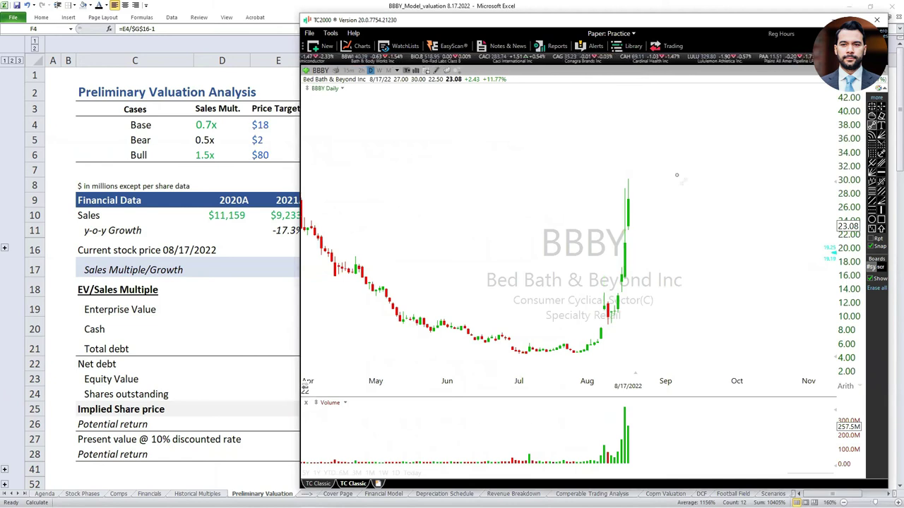
Step: Draw a rising trend line from the latest BBBY candle to about 42 in late September and label its end "Bull $80"
{"action": "mouse_move", "coordinate": [641, 190]}
{"action": "left_mouse_down"}
{"action": "mouse_move", "coordinate": [732, 97]}
{"action": "mouse_move", "coordinate": [716, 99]}
{"action": "left_mouse_up"}
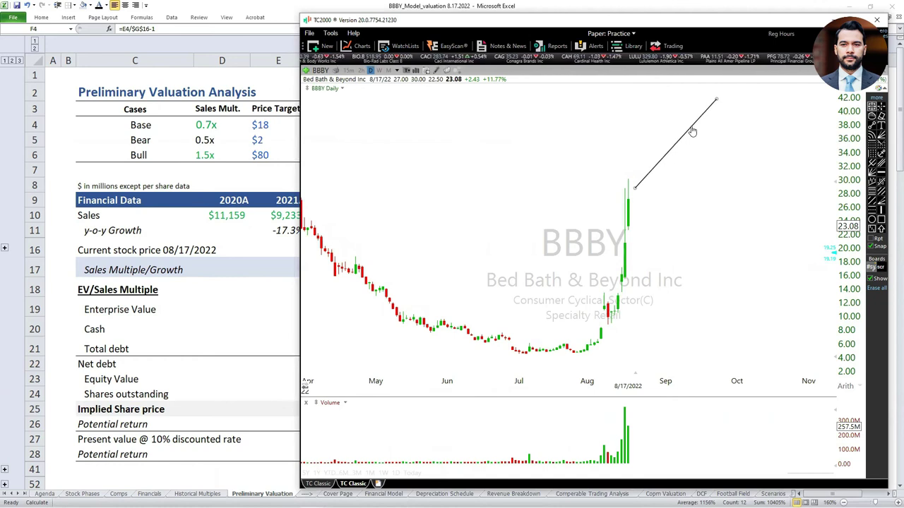
{"action": "left_click", "coordinate": [880, 125]}
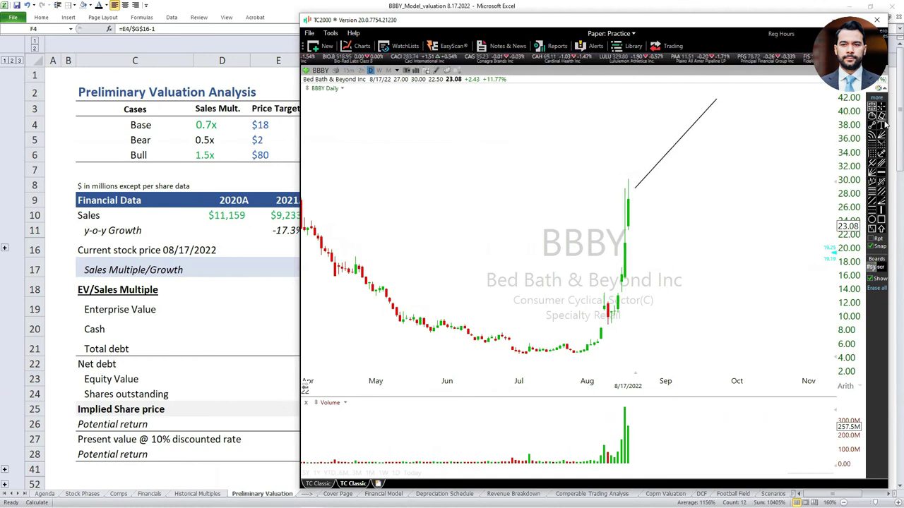
{"action": "left_click", "coordinate": [719, 101]}
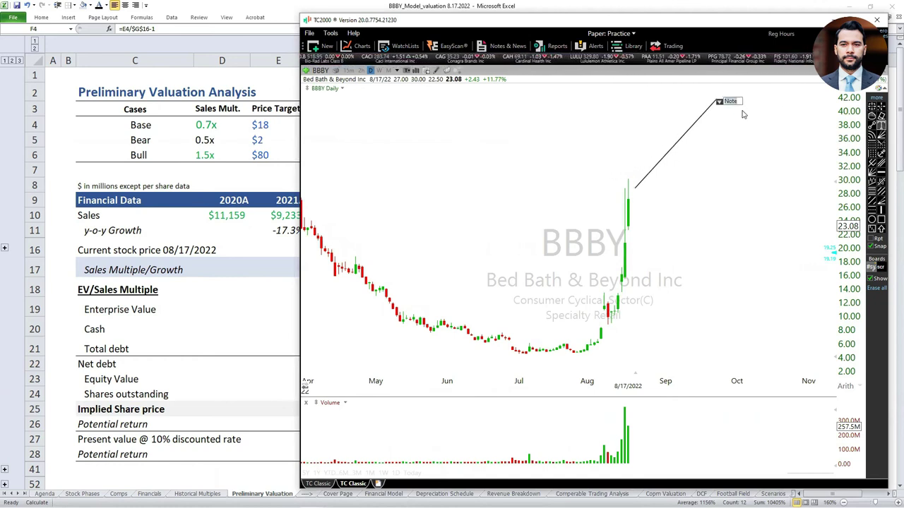
{"action": "type", "text": "$ull $"}
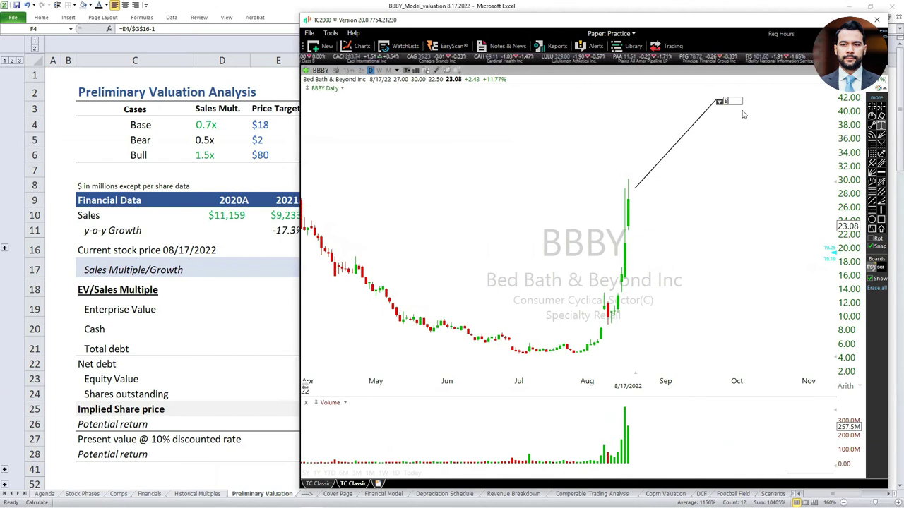
{"action": "type", "text": "80"}
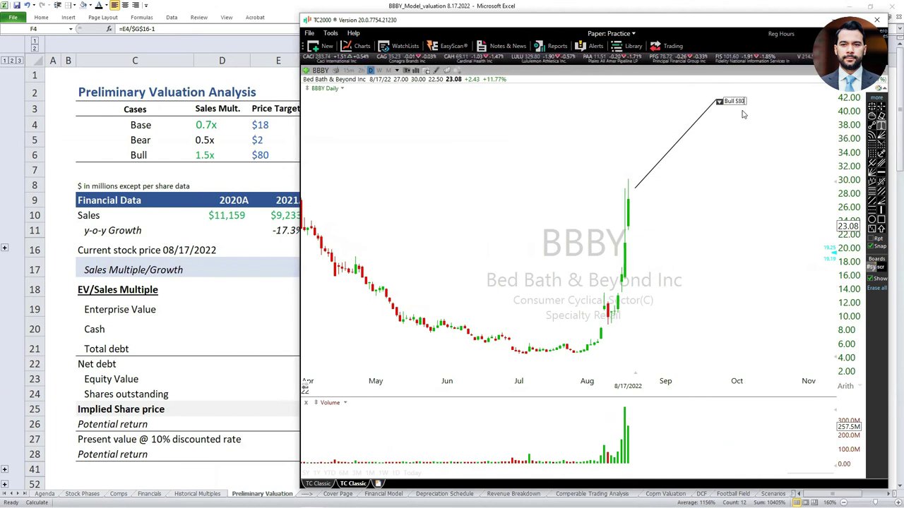
{"action": "left_click", "coordinate": [735, 181]}
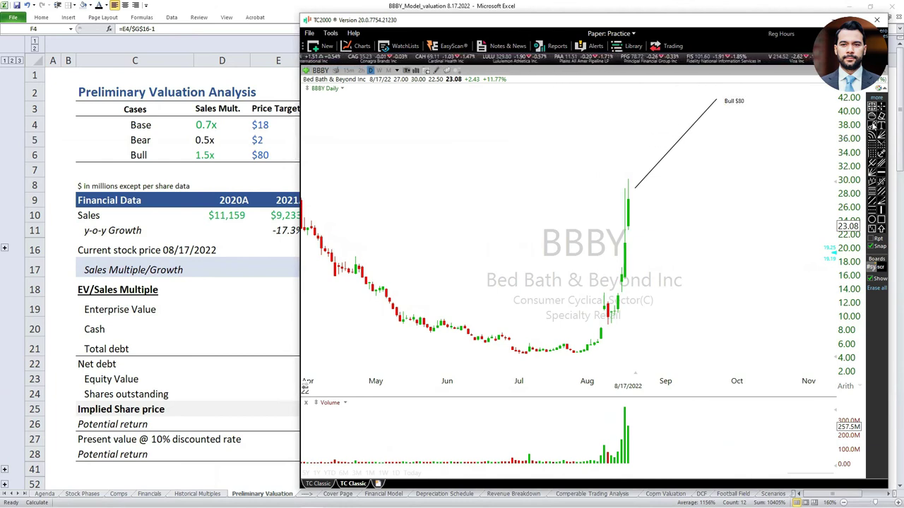
Step: Draw a gently falling trend line from the latest BBBY candle to about 20 in October and label its end "Base $18"
{"action": "left_click", "coordinate": [872, 126]}
{"action": "mouse_move", "coordinate": [626, 197]}
{"action": "left_mouse_down"}
{"action": "mouse_move", "coordinate": [700, 245]}
{"action": "mouse_move", "coordinate": [749, 245]}
{"action": "left_mouse_up"}
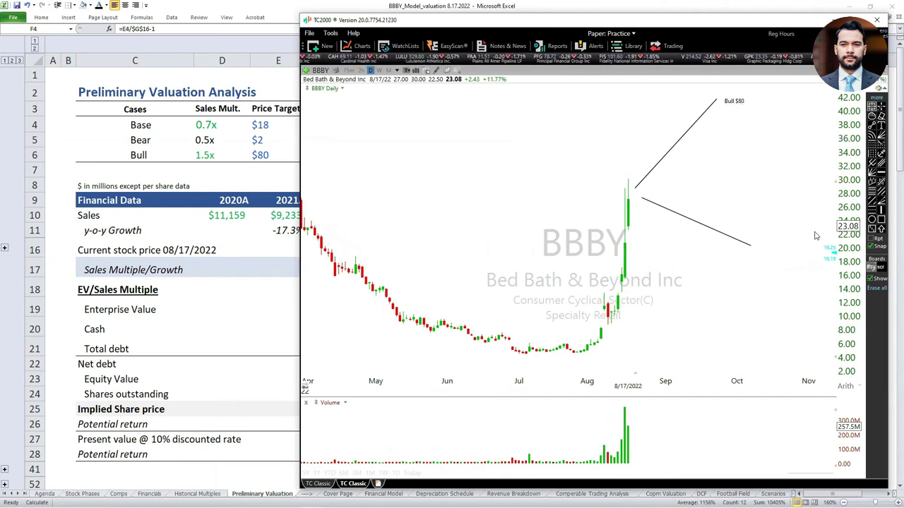
{"action": "left_click", "coordinate": [881, 125]}
{"action": "left_click", "coordinate": [759, 246]}
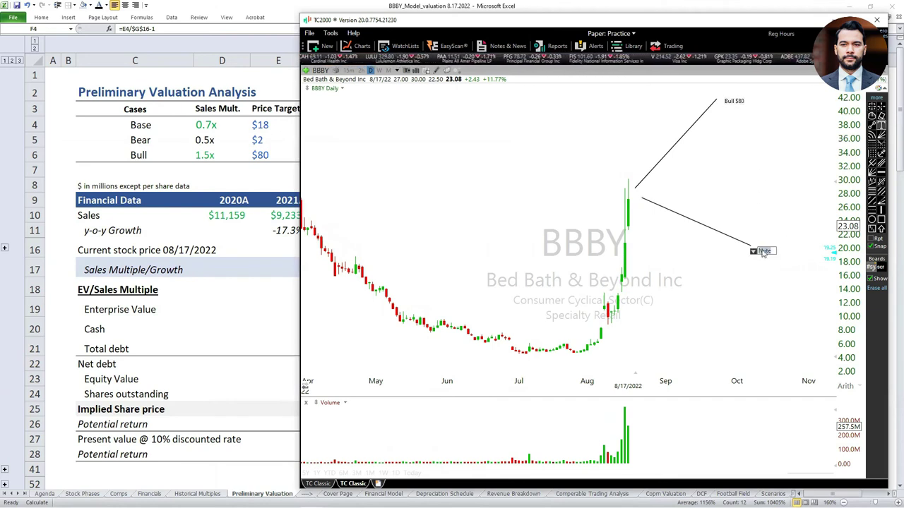
{"action": "type", "text": "$18"}
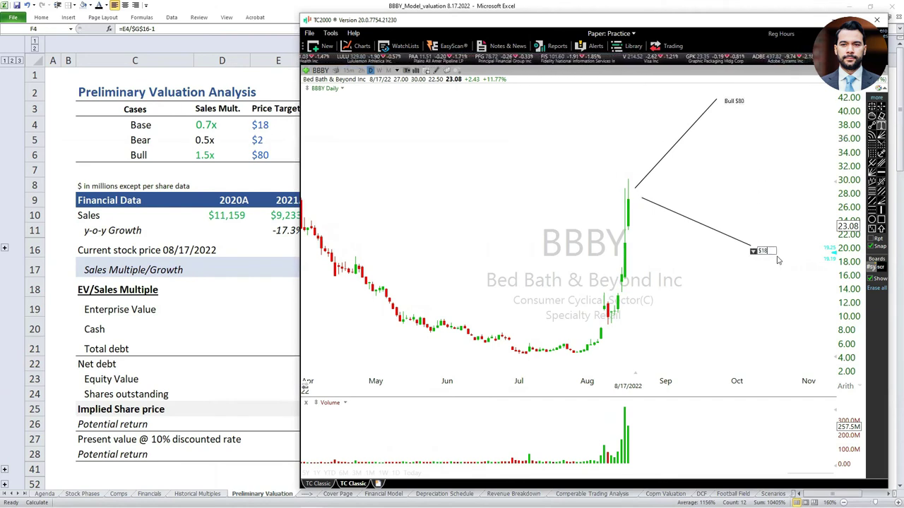
{"action": "type", "text": "Base"}
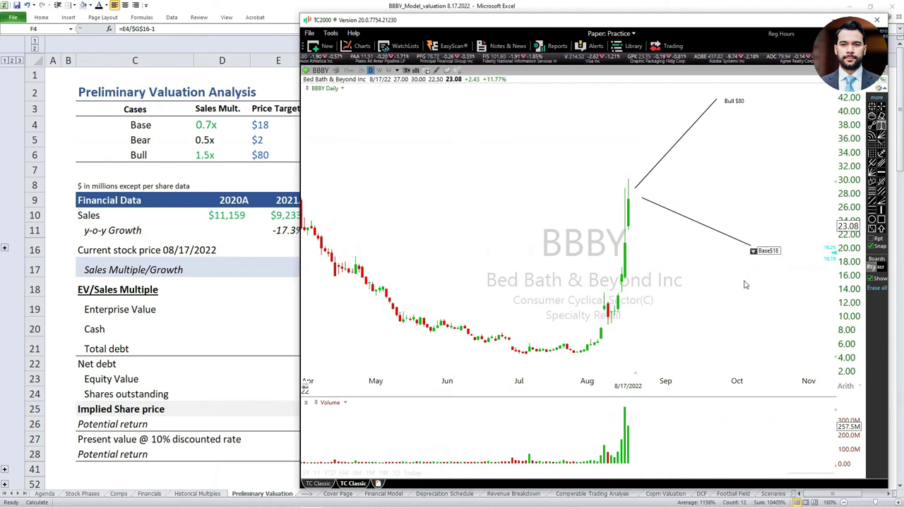
{"action": "left_click", "coordinate": [740, 309]}
Step: Draw a steep falling trend line from the latest BBBY candle to about 5 in October and label it "Bear $2"
{"action": "left_click", "coordinate": [872, 125]}
{"action": "mouse_move", "coordinate": [634, 200]}
{"action": "left_mouse_down"}
{"action": "mouse_move", "coordinate": [663, 277]}
{"action": "mouse_move", "coordinate": [742, 360]}
{"action": "mouse_move", "coordinate": [746, 351]}
{"action": "left_mouse_up"}
{"action": "left_click", "coordinate": [880, 125]}
{"action": "left_click", "coordinate": [752, 346]}
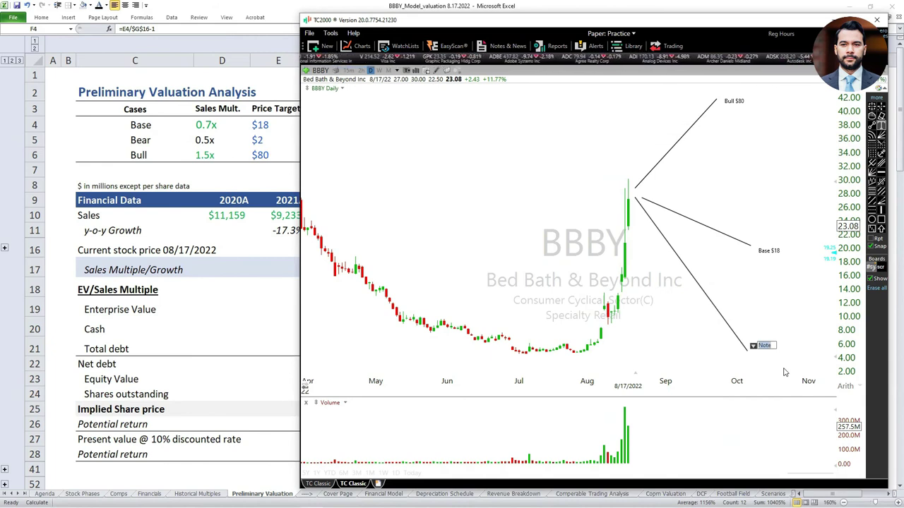
{"action": "type", "text": "Bear $"}
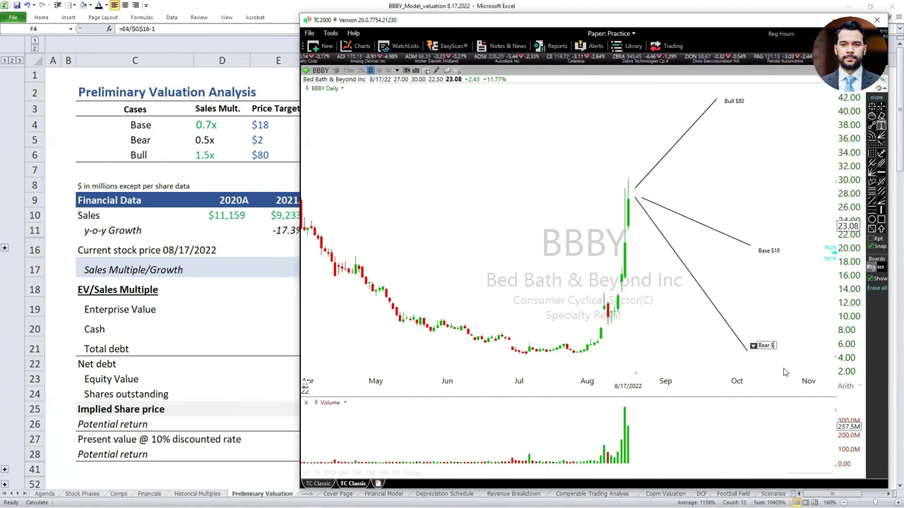
{"action": "type", "text": "2"}
{"action": "key", "text": "Return"}
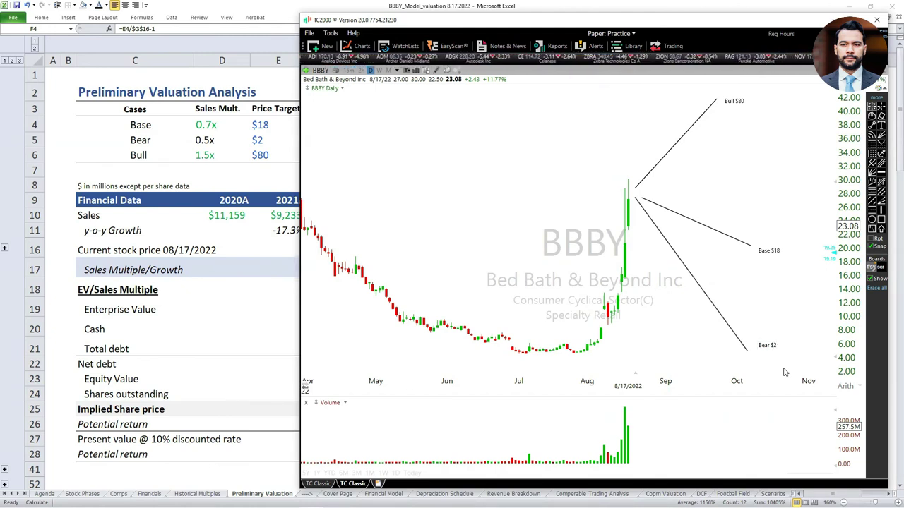
Step: Move the "Bear $2" label down to the end of its line and shift the Base line's start closer to the latest candle
{"action": "left_click_drag", "start_coordinate": [768, 347], "coordinate": [760, 355]}
{"action": "left_click", "coordinate": [655, 204]}
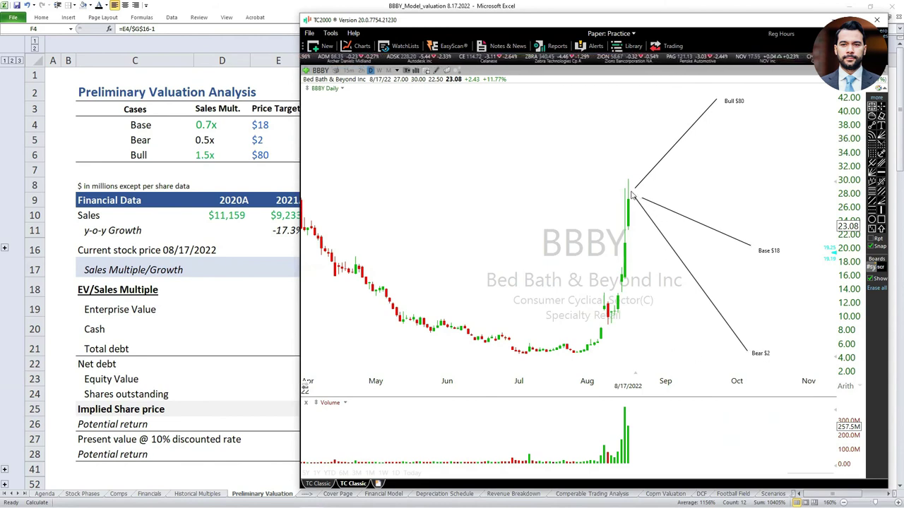
{"action": "left_click_drag", "start_coordinate": [640, 198], "coordinate": [635, 197]}
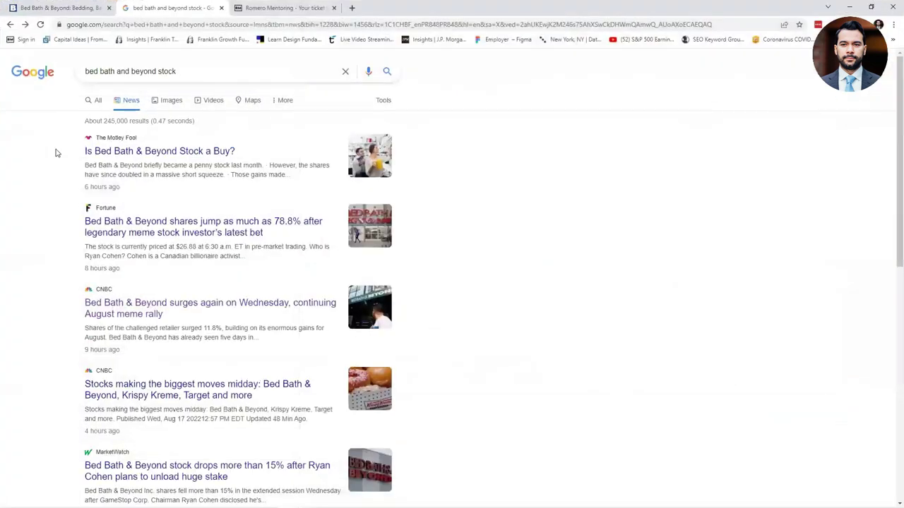
Step: In the browser, go to the Bed Bath & Beyond homepage, dismiss the email offer, and open Investor Relations from the company info links
{"action": "left_click", "coordinate": [59, 7]}
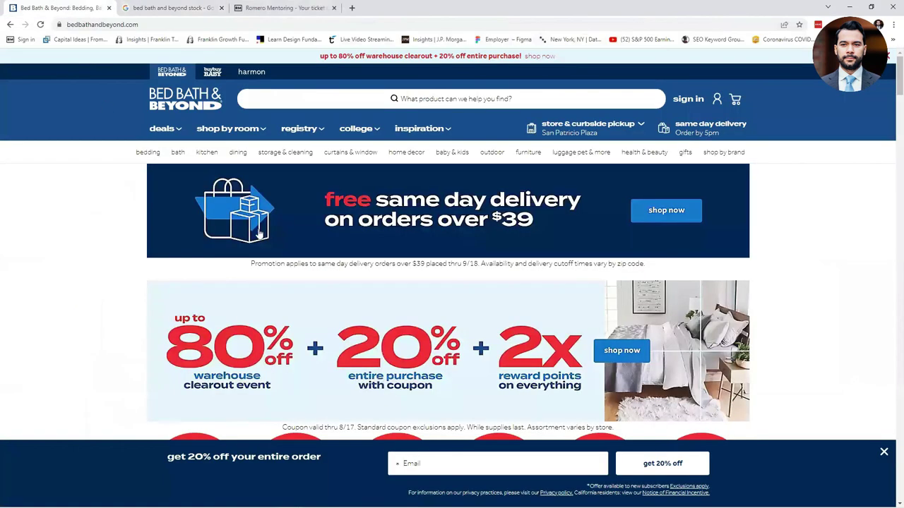
{"action": "left_click", "coordinate": [883, 452]}
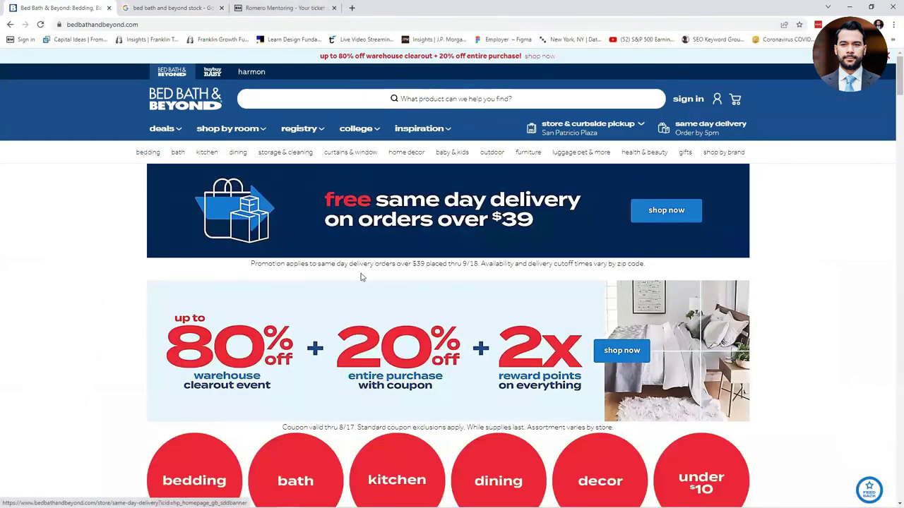
{"action": "scroll", "coordinate": [363, 278], "scroll_direction": "down", "scroll_amount": 5}
{"action": "scroll", "coordinate": [480, 299], "scroll_direction": "down", "scroll_amount": 15}
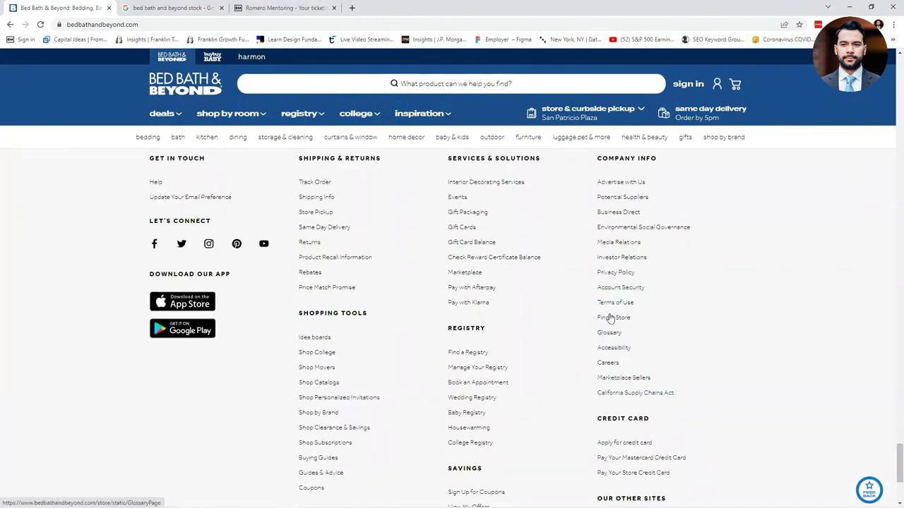
{"action": "left_click_drag", "start_coordinate": [662, 259], "coordinate": [609, 260]}
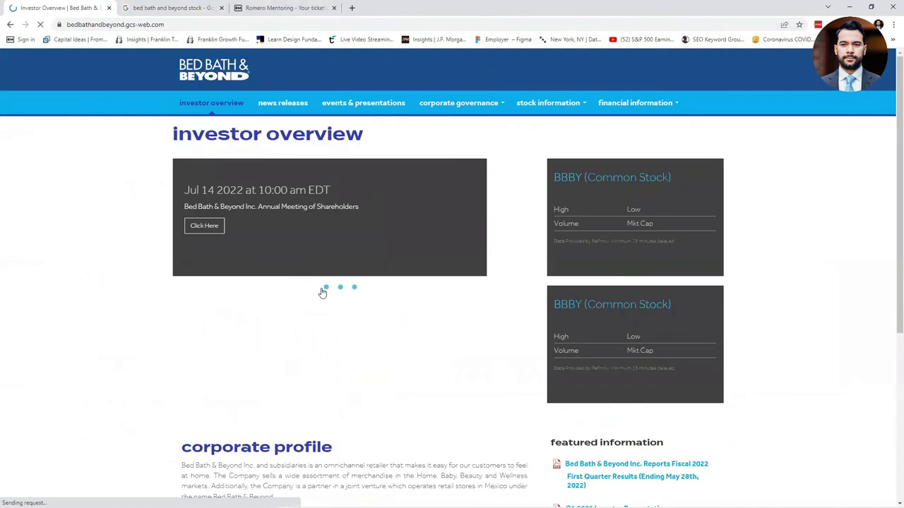
Step: Look over the corporate profile on the investor overview page and open the company's news releases
{"action": "scroll", "coordinate": [169, 275], "scroll_direction": "down", "scroll_amount": 3}
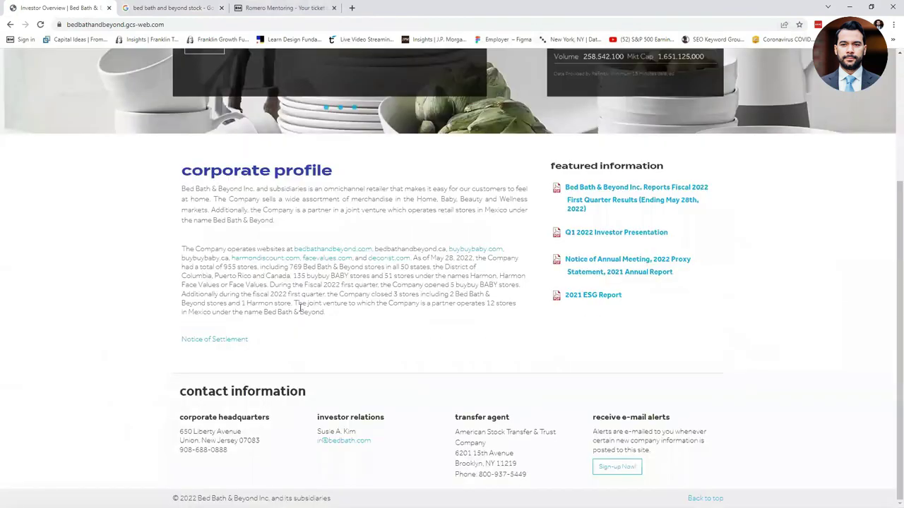
{"action": "scroll", "coordinate": [300, 310], "scroll_direction": "up", "scroll_amount": 3}
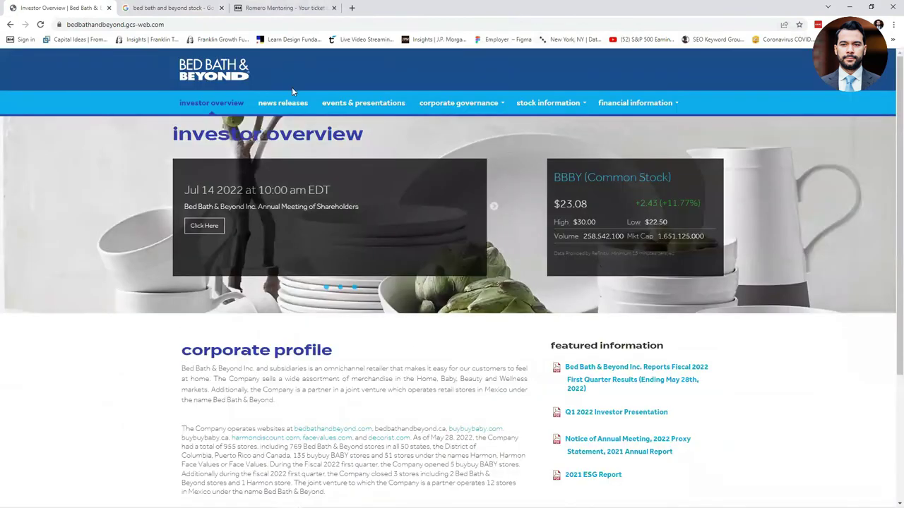
{"action": "left_click", "coordinate": [282, 104]}
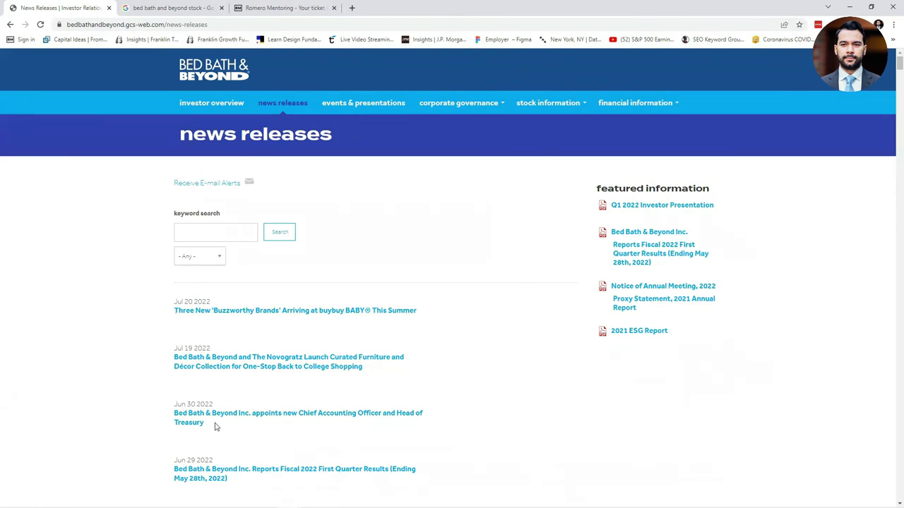
Step: Review the June and July 2022 news releases, boxing each in red except Welcome Rewards, and clear the markup
{"action": "scroll", "coordinate": [173, 392], "scroll_direction": "down", "scroll_amount": 2}
{"action": "scroll", "coordinate": [173, 393], "scroll_direction": "down", "scroll_amount": 1}
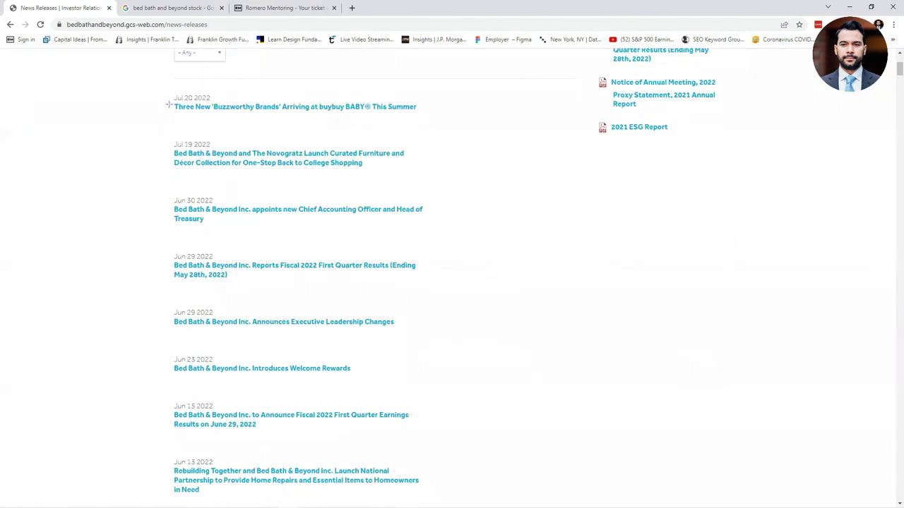
{"action": "left_click_drag", "start_coordinate": [168, 94], "coordinate": [430, 118]}
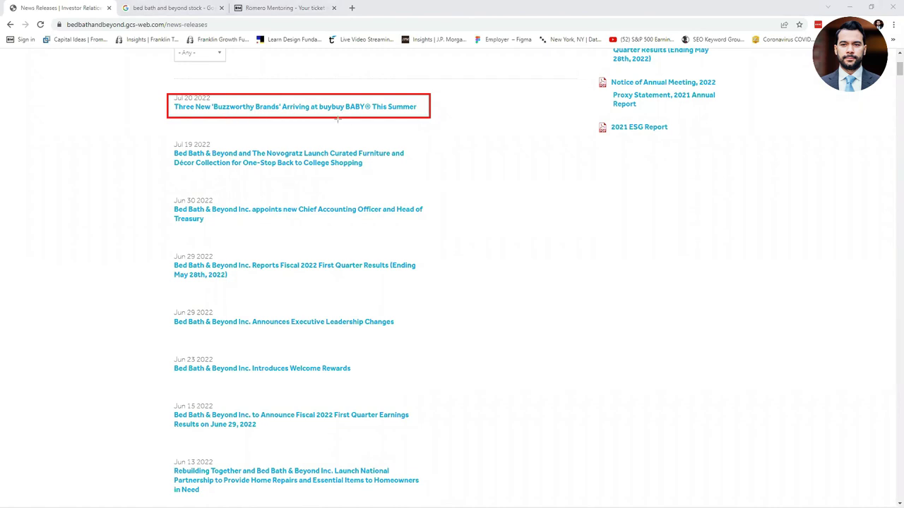
{"action": "mouse_move", "coordinate": [163, 135]}
{"action": "left_mouse_down"}
{"action": "mouse_move", "coordinate": [218, 157]}
{"action": "mouse_move", "coordinate": [426, 175]}
{"action": "left_mouse_up"}
{"action": "mouse_move", "coordinate": [159, 196]}
{"action": "left_mouse_down"}
{"action": "mouse_move", "coordinate": [325, 203]}
{"action": "mouse_move", "coordinate": [439, 226]}
{"action": "left_mouse_up"}
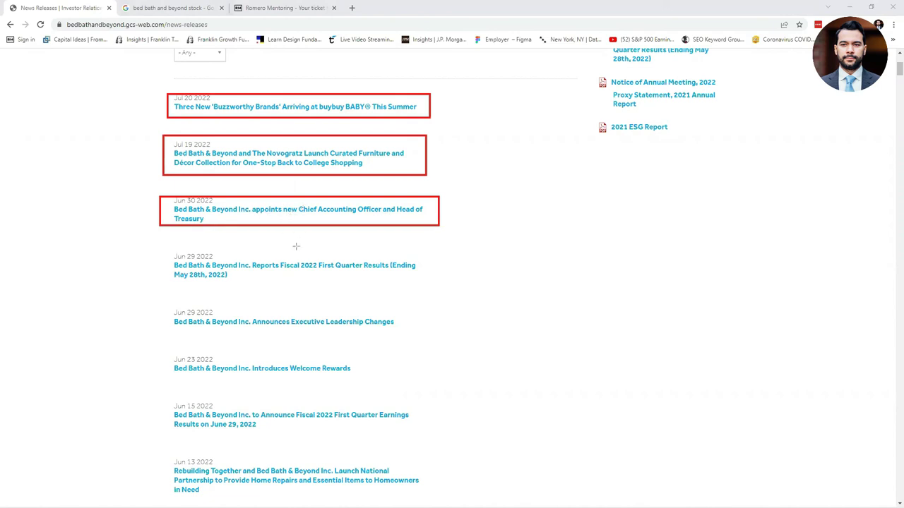
{"action": "mouse_move", "coordinate": [163, 246]}
{"action": "left_mouse_down"}
{"action": "mouse_move", "coordinate": [423, 290]}
{"action": "mouse_move", "coordinate": [432, 283]}
{"action": "left_mouse_up"}
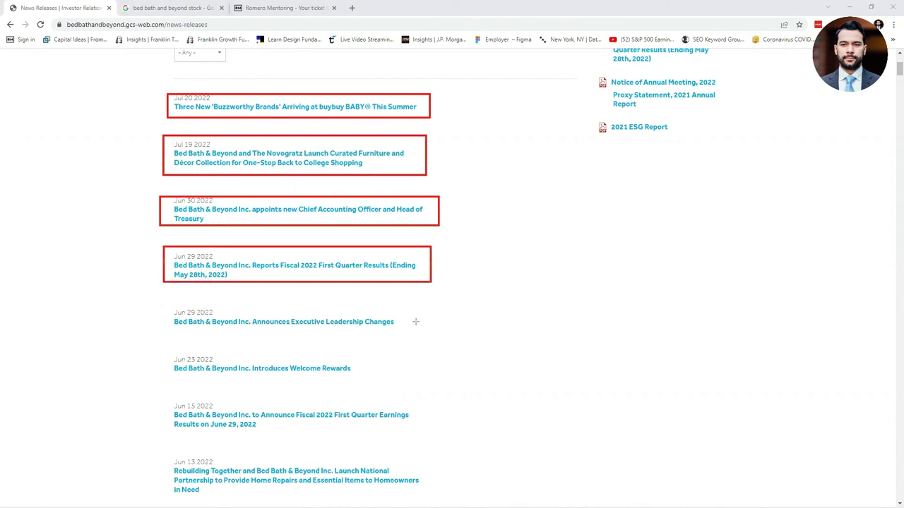
{"action": "left_click_drag", "start_coordinate": [413, 311], "coordinate": [171, 328]}
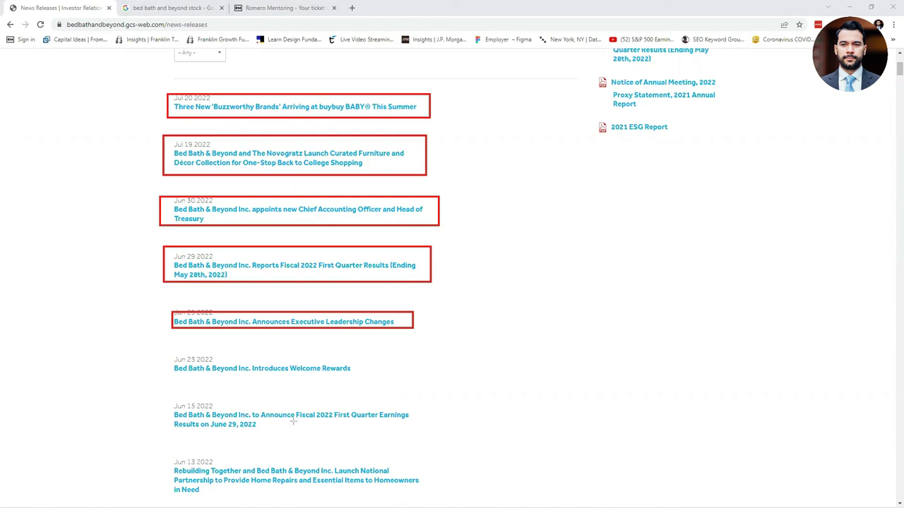
{"action": "left_click_drag", "start_coordinate": [168, 398], "coordinate": [421, 432]}
{"action": "mouse_move", "coordinate": [171, 457]}
{"action": "left_mouse_down"}
{"action": "mouse_move", "coordinate": [192, 474]}
{"action": "mouse_move", "coordinate": [441, 501]}
{"action": "mouse_move", "coordinate": [428, 500]}
{"action": "left_mouse_up"}
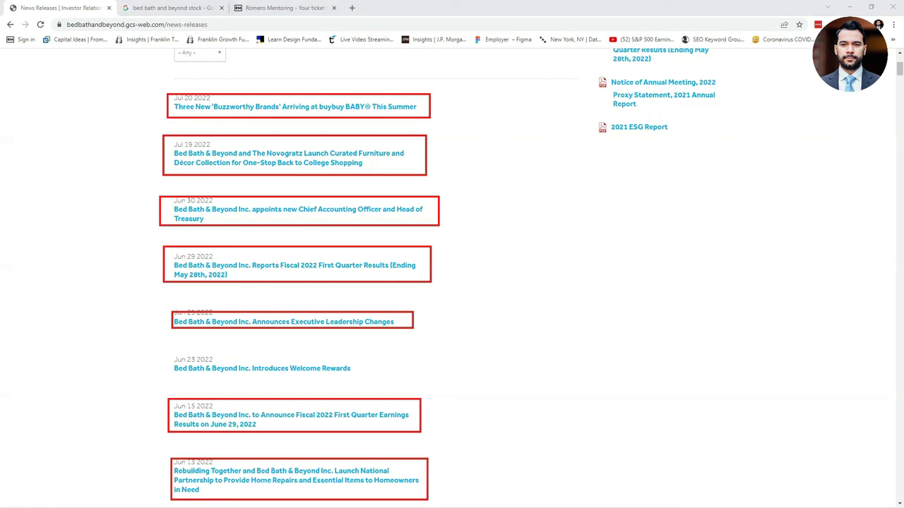
{"action": "key", "text": "Escape"}
{"action": "scroll", "coordinate": [134, 367], "scroll_direction": "down", "scroll_amount": 3}
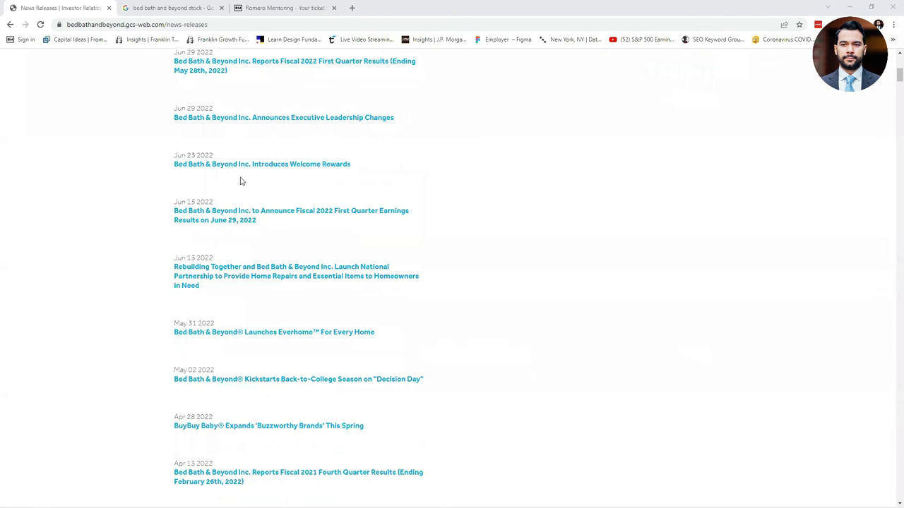
Step: Read through the older Bed Bath & Beyond news releases, from June 2022 back to November 2021
{"action": "scroll", "coordinate": [159, 370], "scroll_direction": "down", "scroll_amount": 3}
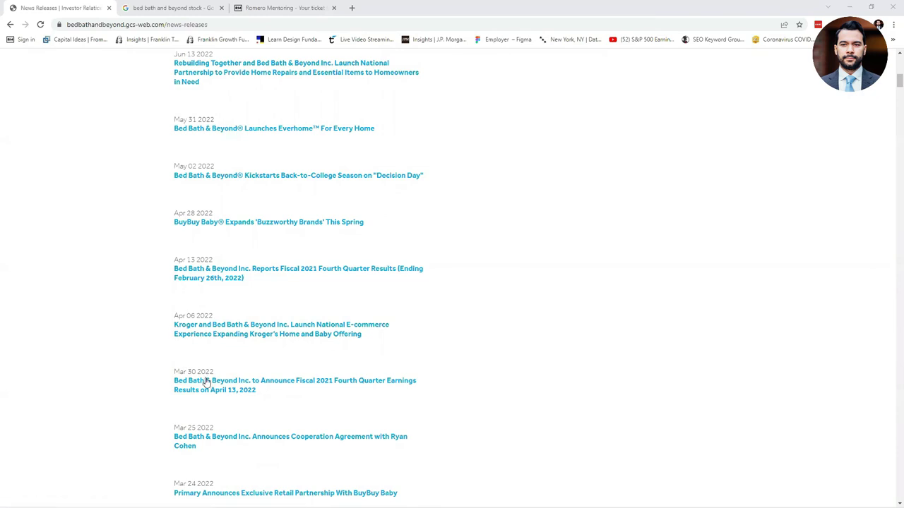
{"action": "scroll", "coordinate": [163, 381], "scroll_direction": "down", "scroll_amount": 3}
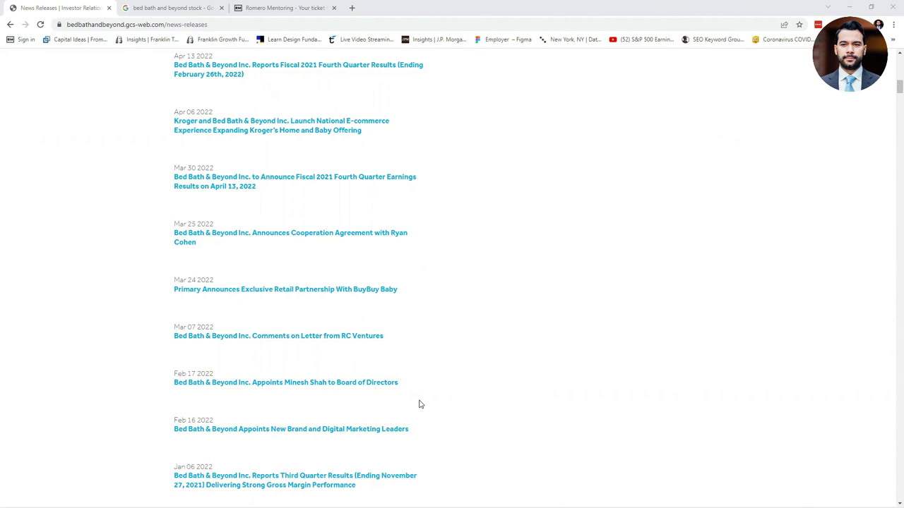
{"action": "scroll", "coordinate": [419, 404], "scroll_direction": "down", "scroll_amount": 3}
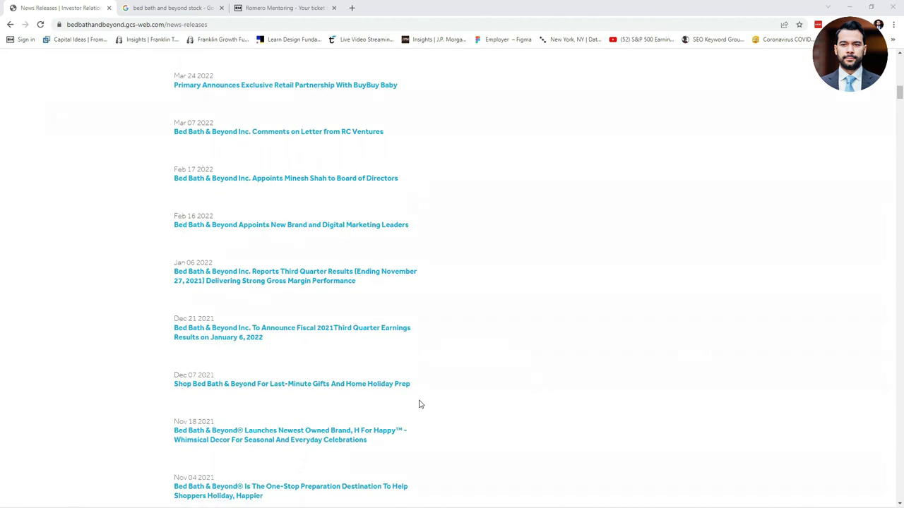
{"action": "scroll", "coordinate": [420, 404], "scroll_direction": "up", "scroll_amount": 14}
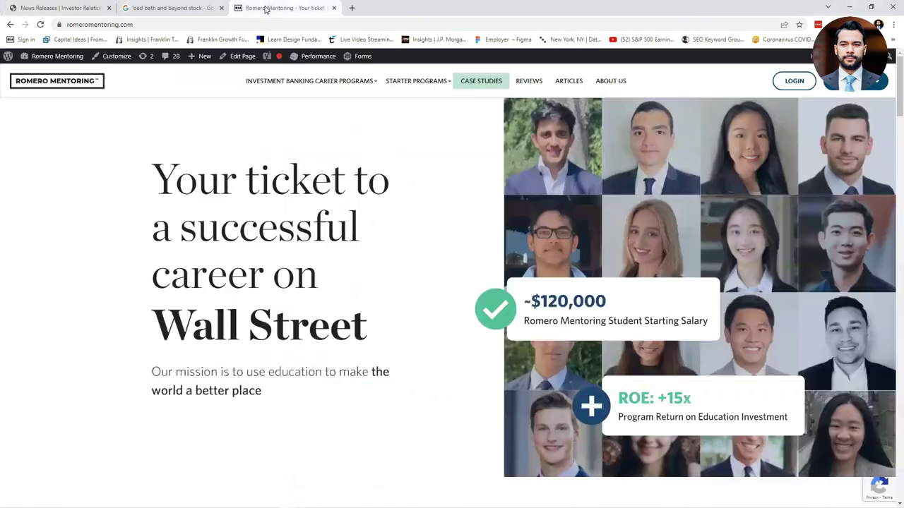
Step: On the Romero Mentoring website, open the finance career articles and find the Strategic Stock Phase Model article
{"action": "left_click", "coordinate": [270, 7]}
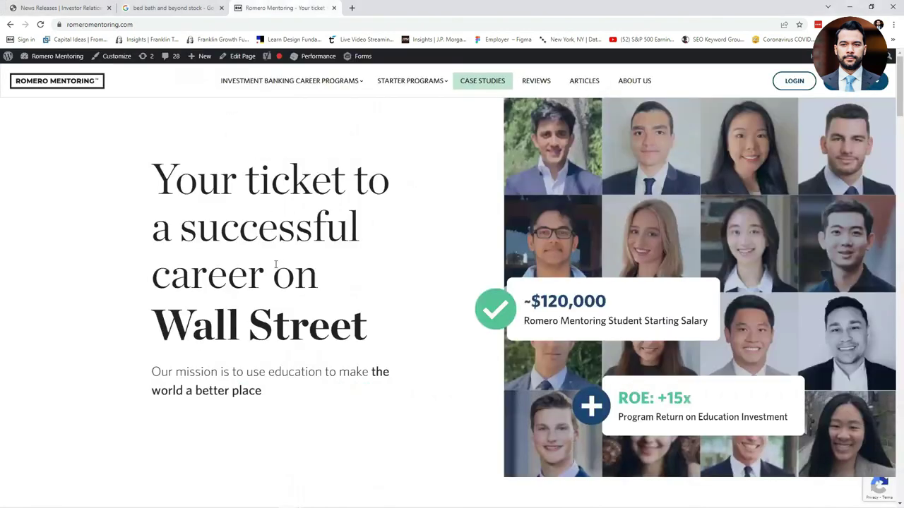
{"action": "mouse_move", "coordinate": [413, 81]}
{"action": "left_click", "coordinate": [585, 86]}
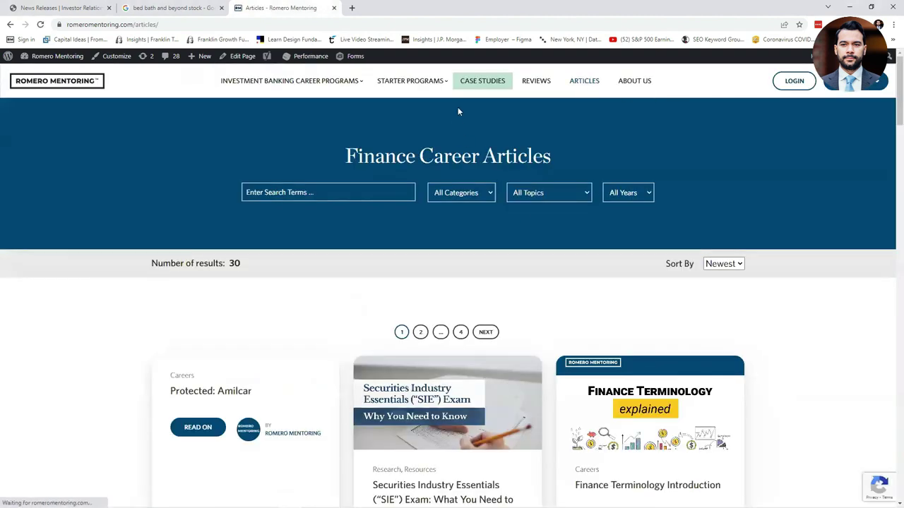
{"action": "scroll", "coordinate": [500, 315], "scroll_direction": "down", "scroll_amount": 8}
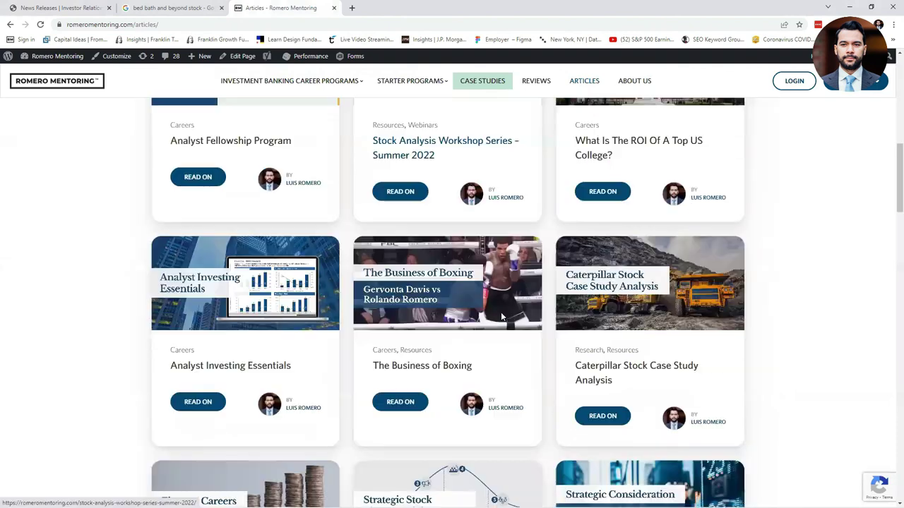
{"action": "scroll", "coordinate": [501, 317], "scroll_direction": "down", "scroll_amount": 3}
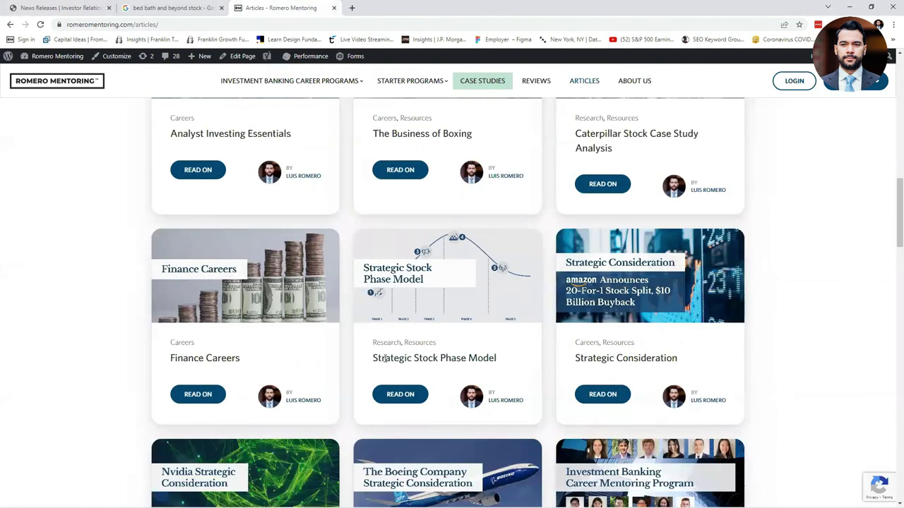
{"action": "triple_click", "coordinate": [375, 358]}
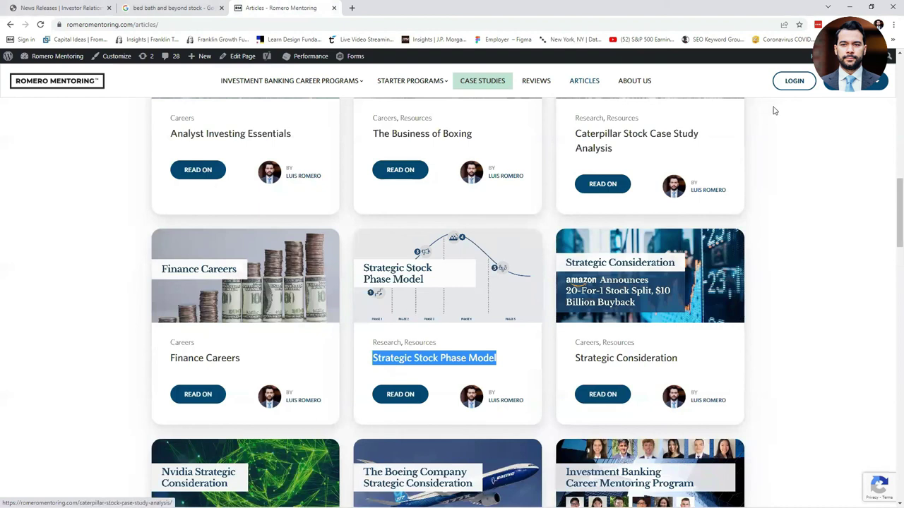
Step: Log in to the Romero Mentoring platform, open its newsfeed, and review the analyst posts on Zoom and Bumble price targets
{"action": "left_click", "coordinate": [786, 83]}
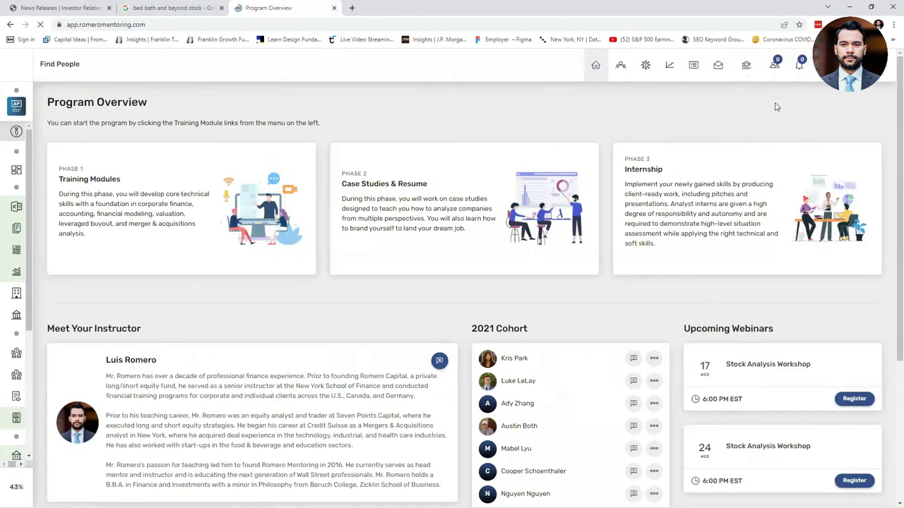
{"action": "left_click", "coordinate": [694, 65]}
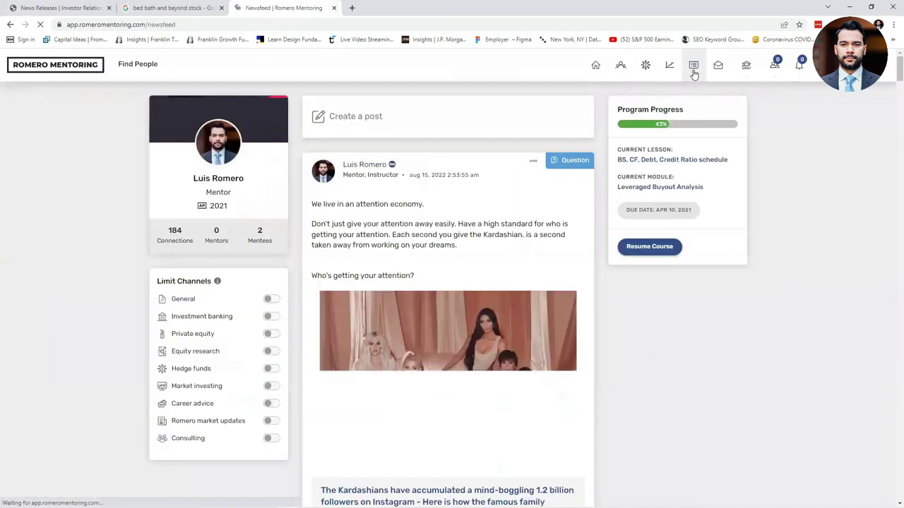
{"action": "scroll", "coordinate": [646, 202], "scroll_direction": "down", "scroll_amount": 20}
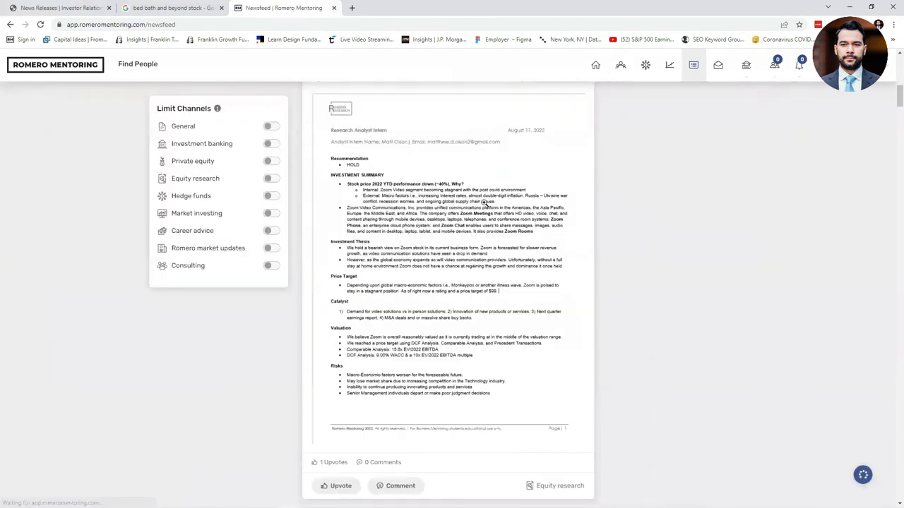
{"action": "scroll", "coordinate": [484, 202], "scroll_direction": "down", "scroll_amount": 3}
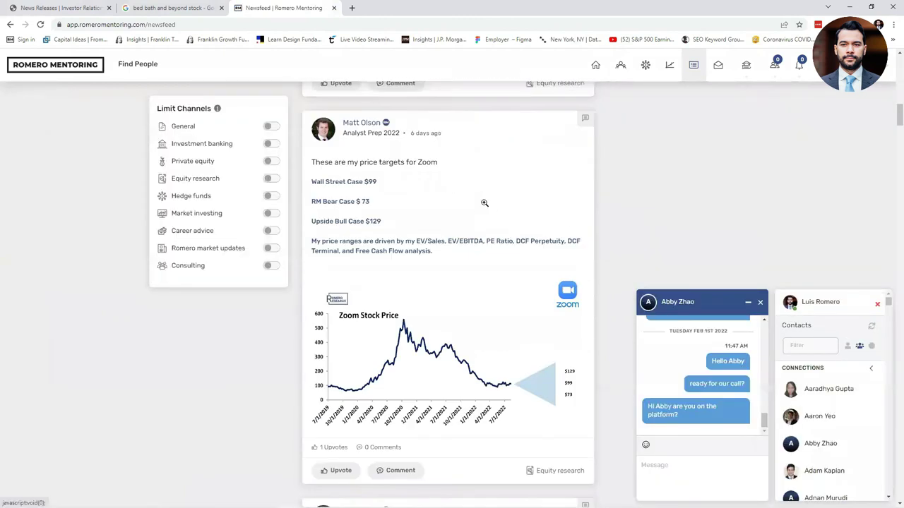
{"action": "left_click", "coordinate": [760, 302]}
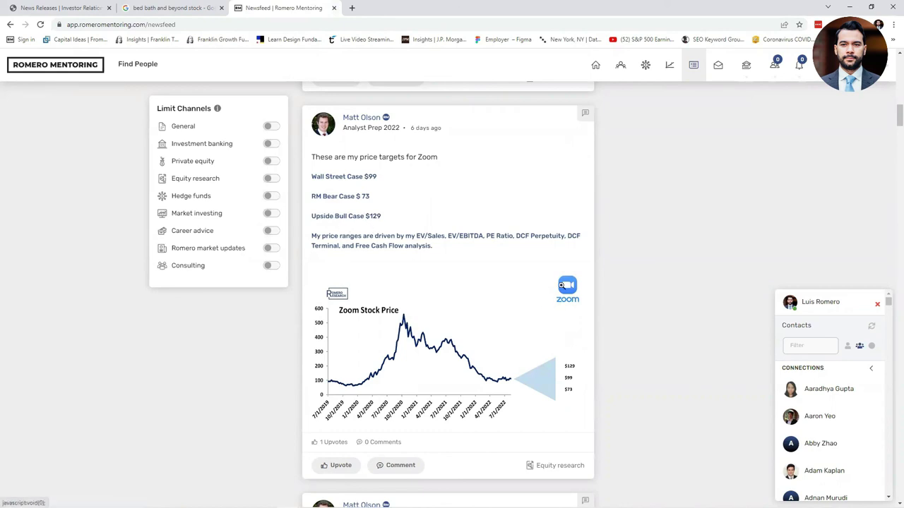
{"action": "scroll", "coordinate": [561, 290], "scroll_direction": "down", "scroll_amount": 10}
{"action": "scroll", "coordinate": [562, 304], "scroll_direction": "down", "scroll_amount": 13}
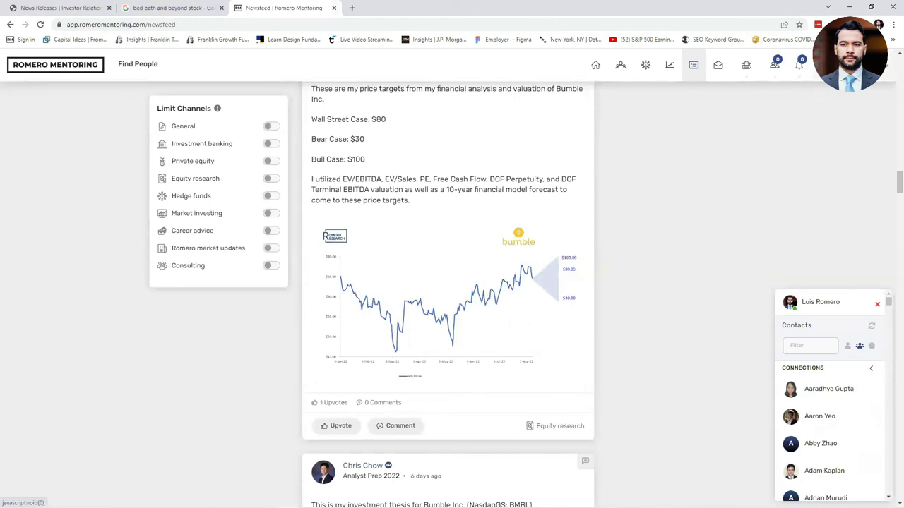
Step: Switch to the BBBY valuation workbook in Excel and set the discount rate to 15% on the Preliminary Valuation sheet
{"action": "left_click", "coordinate": [848, 9]}
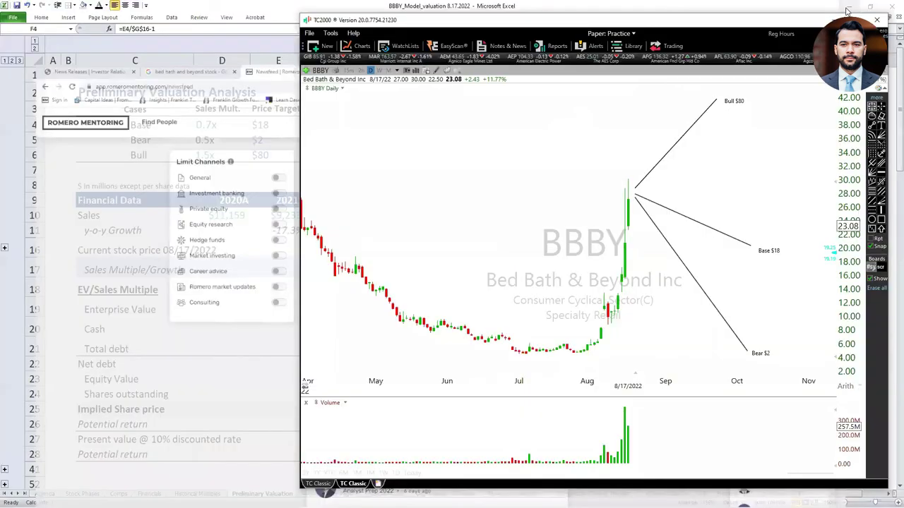
{"action": "left_click", "coordinate": [212, 300]}
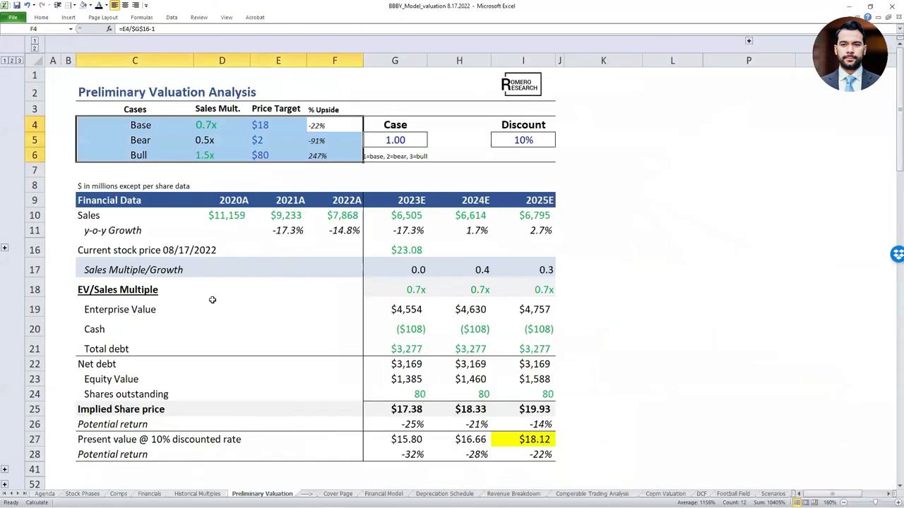
{"action": "key", "text": "Right"}
{"action": "key", "text": "Down"}
{"action": "key", "text": "Down"}
{"action": "key", "text": "Down"}
{"action": "key", "text": "Down"}
{"action": "key", "text": "Down"}
{"action": "key", "text": "Down"}
{"action": "key", "text": "Down"}
{"action": "key", "text": "Down"}
{"action": "key", "text": "Down"}
{"action": "key", "text": "Down"}
{"action": "key", "text": "Down"}
{"action": "key", "text": "Up"}
{"action": "key", "text": "Up"}
{"action": "key", "text": "Up"}
{"action": "key", "text": "Up"}
{"action": "key", "text": "Left"}
{"action": "key", "text": "Left"}
{"action": "key", "text": "Up"}
{"action": "key", "text": "Up"}
{"action": "key", "text": "Up"}
{"action": "key", "text": "Left"}
{"action": "key", "text": "Right"}
{"action": "key", "text": "Right"}
{"action": "key", "text": "Right"}
{"action": "key", "text": "Right"}
{"action": "key", "text": "Right"}
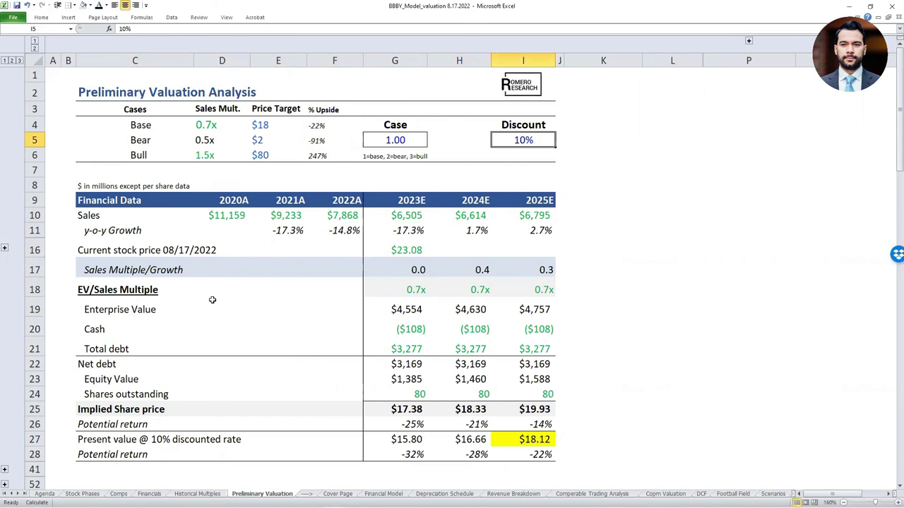
{"action": "type", "text": "15"}
{"action": "key", "text": "ctrl+Return"}
Step: Check the 2025E present value and potential return under the 15% discount rate
{"action": "key", "text": "ctrl+Down"}
{"action": "key", "text": "ctrl+Down"}
{"action": "key", "text": "ctrl+Down"}
{"action": "key", "text": "ctrl+Down"}
{"action": "key", "text": "Up"}
{"action": "key", "text": "Up"}
{"action": "key", "text": "Up"}
{"action": "key", "text": "Down"}
{"action": "key", "text": "Down"}
{"action": "key", "text": "Down"}
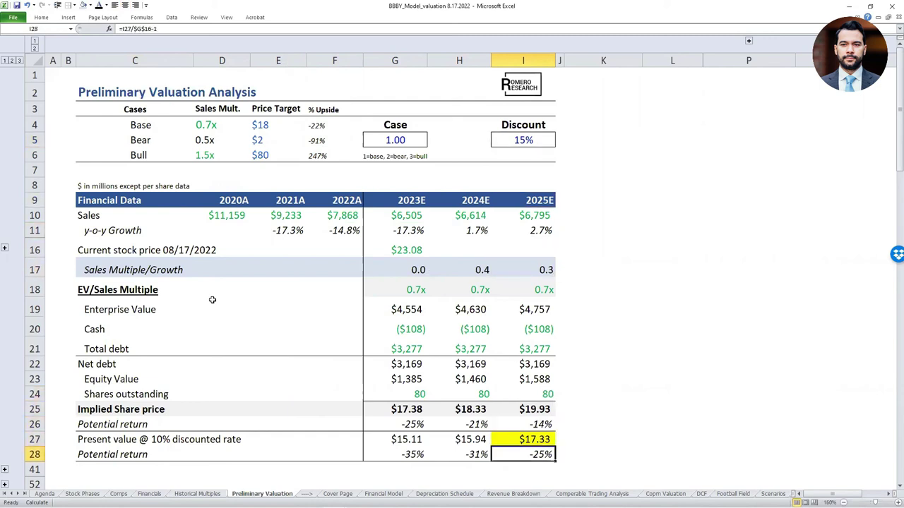
Step: Switch the valuation case selector to 2 for the bear case
{"action": "key", "text": "Left"}
{"action": "key", "text": "Up"}
{"action": "key", "text": "ctrl+Up"}
{"action": "key", "text": "ctrl+Up"}
{"action": "key", "text": "ctrl+Up"}
{"action": "key", "text": "Left"}
{"action": "key", "text": "Left"}
{"action": "key", "text": "Down"}
{"action": "key", "text": "Down"}
{"action": "key", "text": "Right"}
{"action": "key", "text": "Down"}
{"action": "key", "text": "Down"}
{"action": "key", "text": "Up"}
{"action": "key", "text": "ctrl+Up"}
{"action": "key", "text": "Up"}
{"action": "key", "text": "Up"}
{"action": "key", "text": "Up"}
{"action": "key", "text": "Up"}
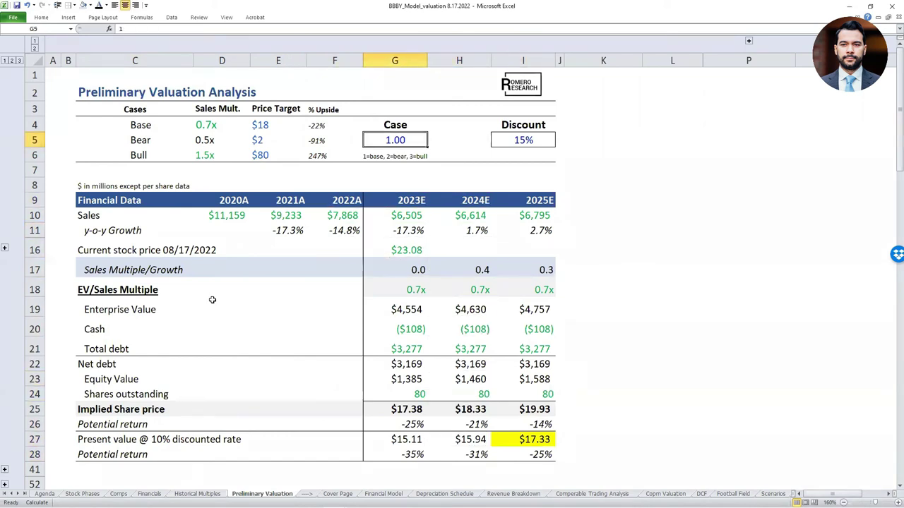
{"action": "type", "text": "2"}
{"action": "key", "text": "Return"}
Step: Review the bear case's implied share price, present value and potential return across 2023E to 2025E
{"action": "key", "text": "Down"}
{"action": "key", "text": "Down"}
{"action": "key", "text": "Down"}
{"action": "key", "text": "Down"}
{"action": "key", "text": "Down"}
{"action": "key", "text": "Down"}
{"action": "key", "text": "Down"}
{"action": "key", "text": "Down"}
{"action": "key", "text": "Down"}
{"action": "key", "text": "Down"}
{"action": "key", "text": "Down"}
{"action": "key", "text": "Down"}
{"action": "key", "text": "Down"}
{"action": "key", "text": "Down"}
{"action": "key", "text": "Right"}
{"action": "key", "text": "Down"}
{"action": "key", "text": "Down"}
{"action": "key", "text": "Down"}
{"action": "key", "text": "Right"}
{"action": "key", "text": "Down"}
Step: Set the valuation case selector to 3 for the bull case
{"action": "key", "text": "Up"}
{"action": "key", "text": "Up"}
{"action": "key", "text": "Up"}
{"action": "key", "text": "Up"}
{"action": "key", "text": "Up"}
{"action": "key", "text": "Up"}
{"action": "key", "text": "Up"}
{"action": "key", "text": "Up"}
{"action": "key", "text": "Up"}
{"action": "key", "text": "Up"}
{"action": "key", "text": "Up"}
{"action": "key", "text": "Up"}
{"action": "key", "text": "Up"}
{"action": "key", "text": "Up"}
{"action": "key", "text": "Up"}
{"action": "key", "text": "Up"}
{"action": "key", "text": "Up"}
{"action": "key", "text": "Up"}
{"action": "key", "text": "Left"}
{"action": "key", "text": "Left"}
{"action": "type", "text": "3"}
{"action": "key", "text": "Return"}
Step: Go down through the bull case valuation to check the 2025E discounted present value per share
{"action": "key", "text": "Down"}
{"action": "key", "text": "Down"}
{"action": "key", "text": "Down"}
{"action": "key", "text": "Down"}
{"action": "key", "text": "Down"}
{"action": "key", "text": "Down"}
{"action": "key", "text": "Down"}
{"action": "key", "text": "Down"}
{"action": "key", "text": "Down"}
{"action": "key", "text": "Down"}
{"action": "key", "text": "Down"}
{"action": "key", "text": "Down"}
{"action": "key", "text": "Down"}
{"action": "key", "text": "Down"}
{"action": "key", "text": "Down"}
{"action": "key", "text": "Down"}
{"action": "key", "text": "Down"}
{"action": "key", "text": "Right"}
{"action": "key", "text": "Right"}
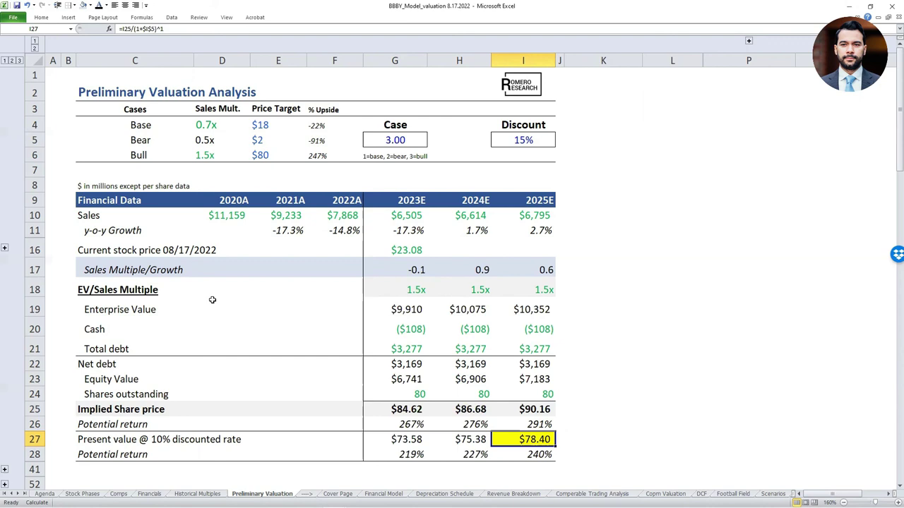
Step: Go past the Cover Page sheet and look through the Financial Model's statements and its buyback and debt schedules
{"action": "key", "text": "ctrl+Page_Down"}
{"action": "key", "text": "ctrl+Page_Down"}
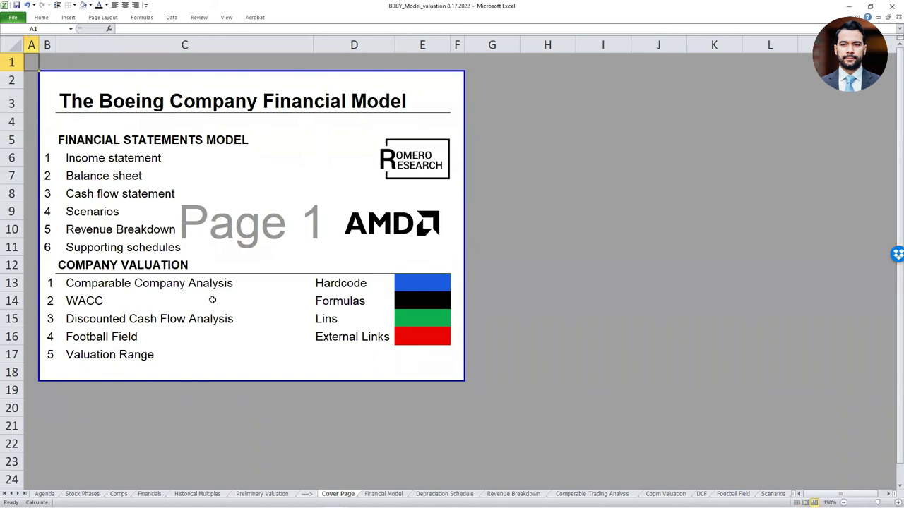
{"action": "key", "text": "ctrl+Page_Down"}
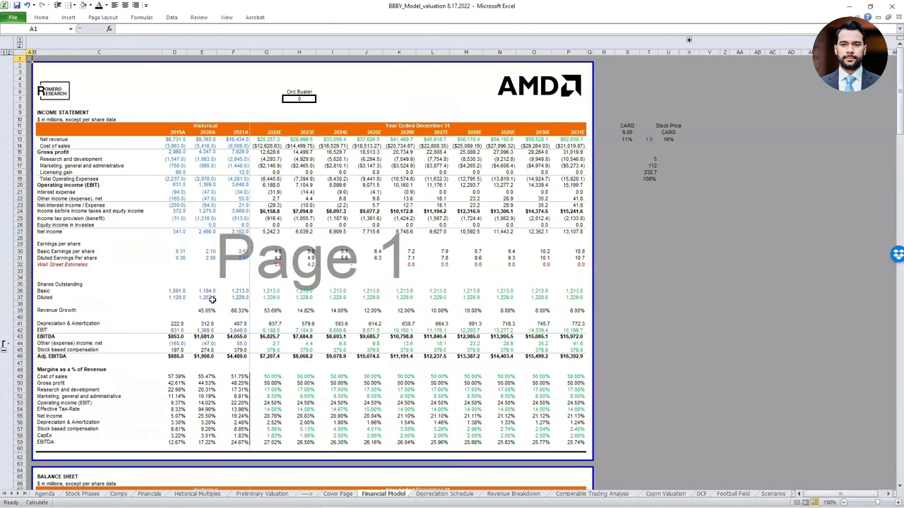
{"action": "left_click", "coordinate": [232, 271]}
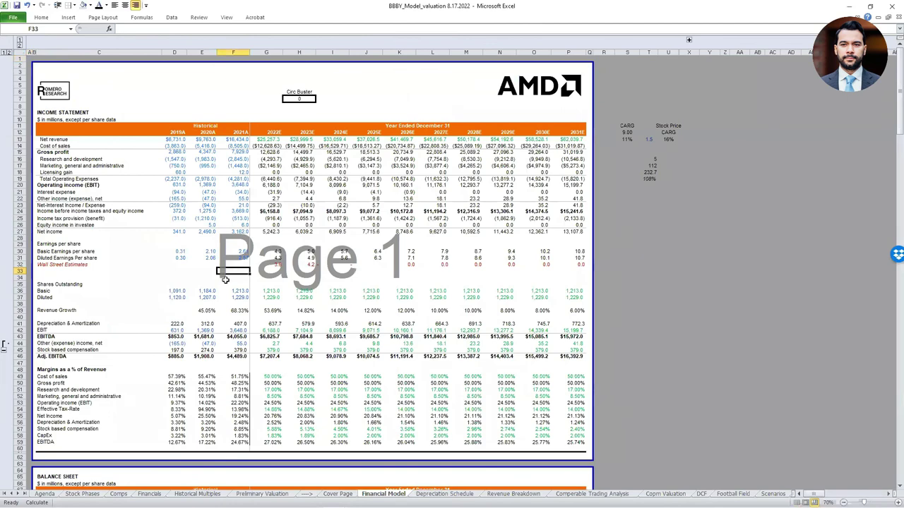
{"action": "scroll", "coordinate": [222, 275], "scroll_direction": "down", "scroll_amount": 4}
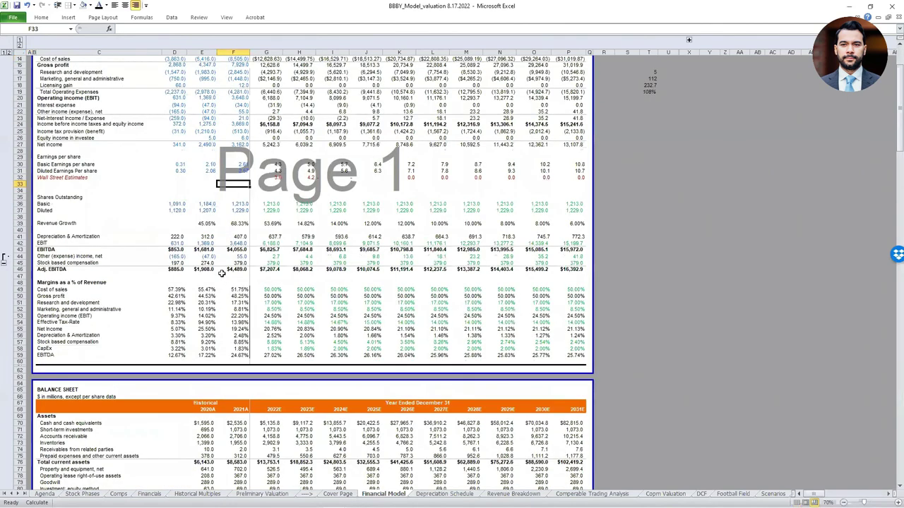
{"action": "scroll", "coordinate": [221, 274], "scroll_direction": "down", "scroll_amount": 15}
{"action": "scroll", "coordinate": [222, 274], "scroll_direction": "down", "scroll_amount": 20}
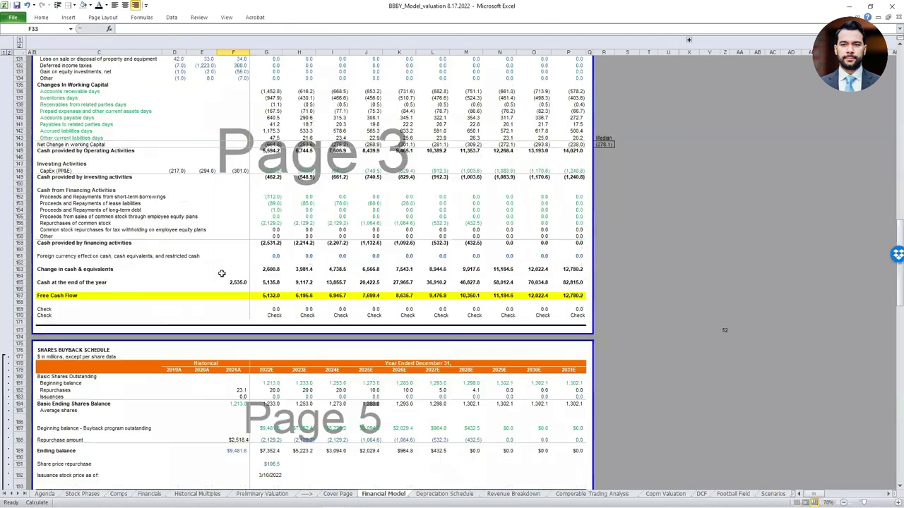
{"action": "scroll", "coordinate": [222, 274], "scroll_direction": "down", "scroll_amount": 12}
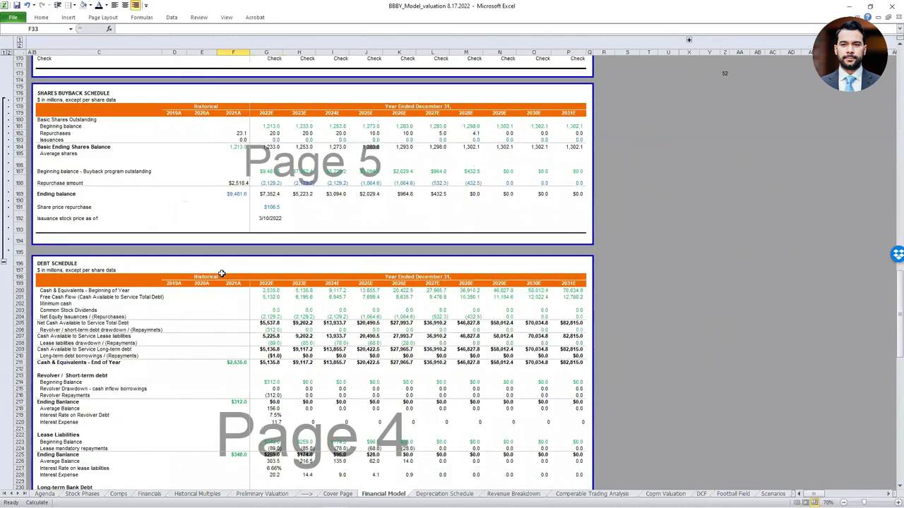
{"action": "scroll", "coordinate": [222, 273], "scroll_direction": "down", "scroll_amount": 9}
{"action": "scroll", "coordinate": [222, 273], "scroll_direction": "up", "scroll_amount": 20}
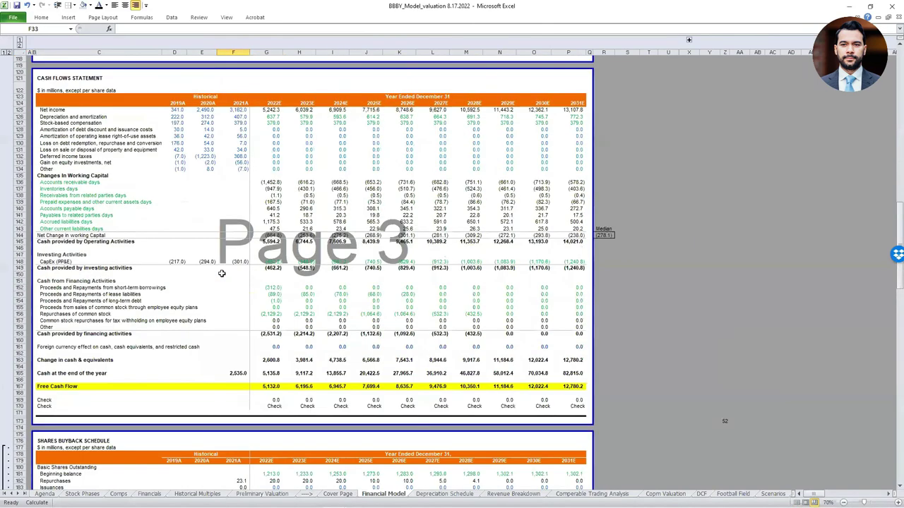
{"action": "scroll", "coordinate": [222, 276], "scroll_direction": "up", "scroll_amount": 20}
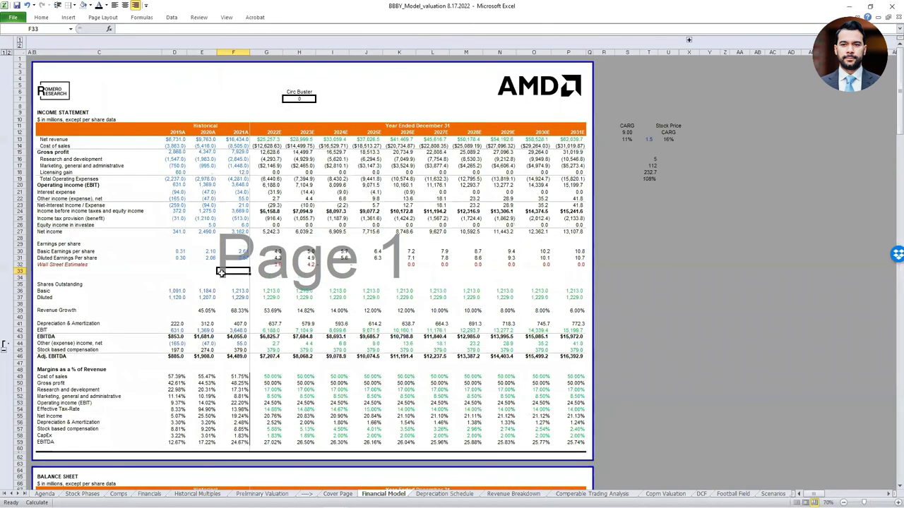
Step: Look through the sheets from Depreciation Schedule to Scenarios, including comps and DCF valuation, and return to the Football Field sheet
{"action": "key", "text": "ctrl+Page_Down"}
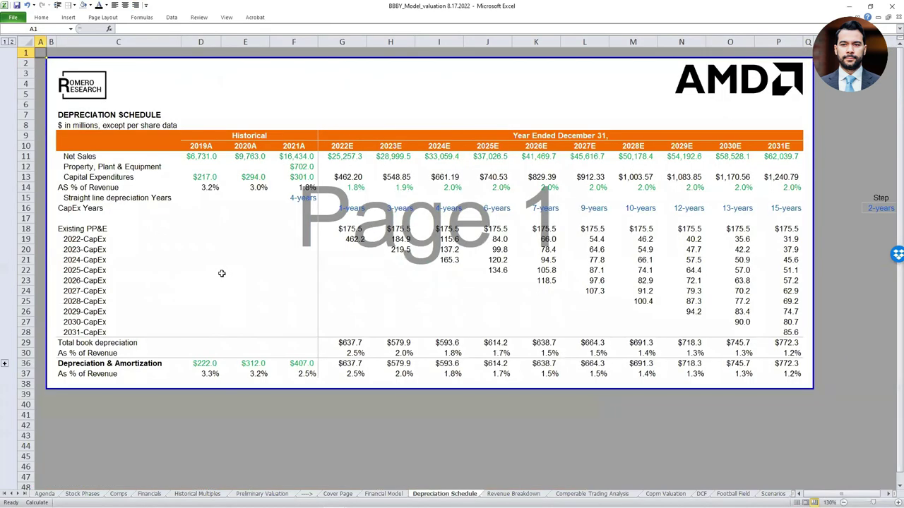
{"action": "key", "text": "ctrl+Page_Down"}
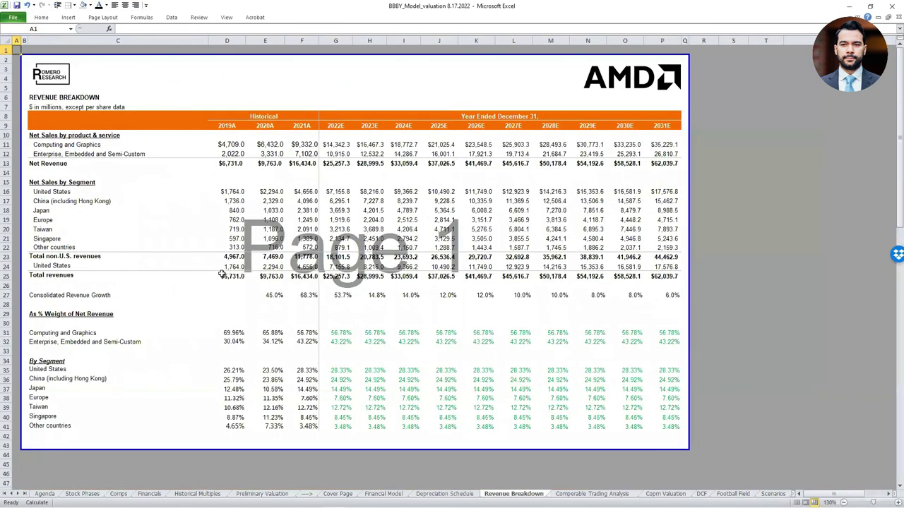
{"action": "key", "text": "ctrl+Page_Down"}
{"action": "key", "text": "ctrl+Page_Down"}
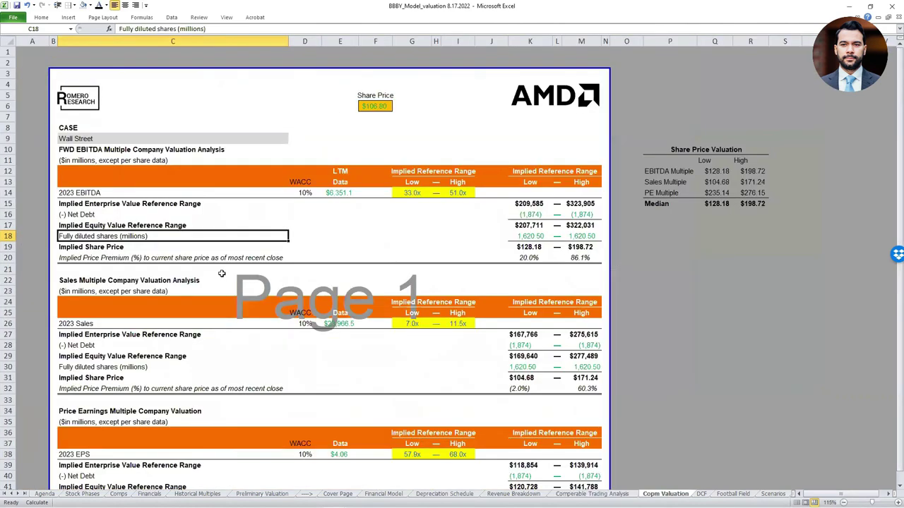
{"action": "key", "text": "ctrl+Page_Down"}
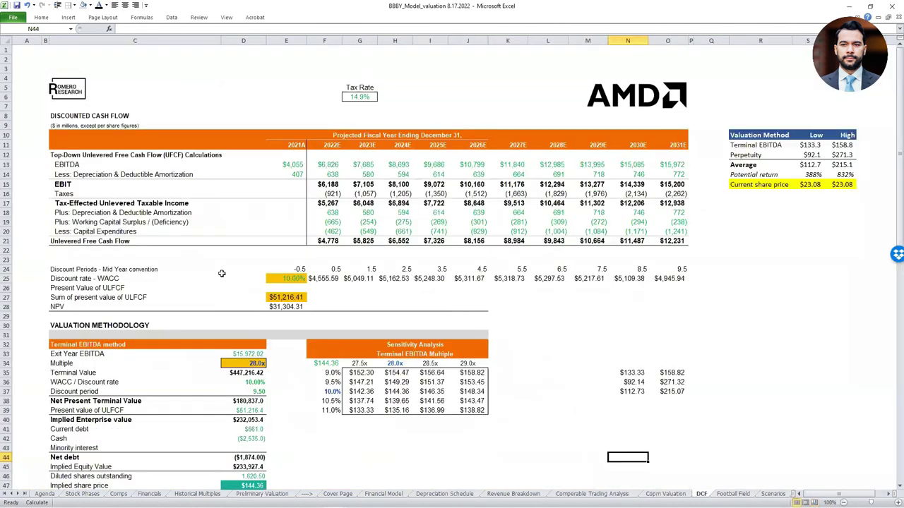
{"action": "key", "text": "ctrl+Page_Down"}
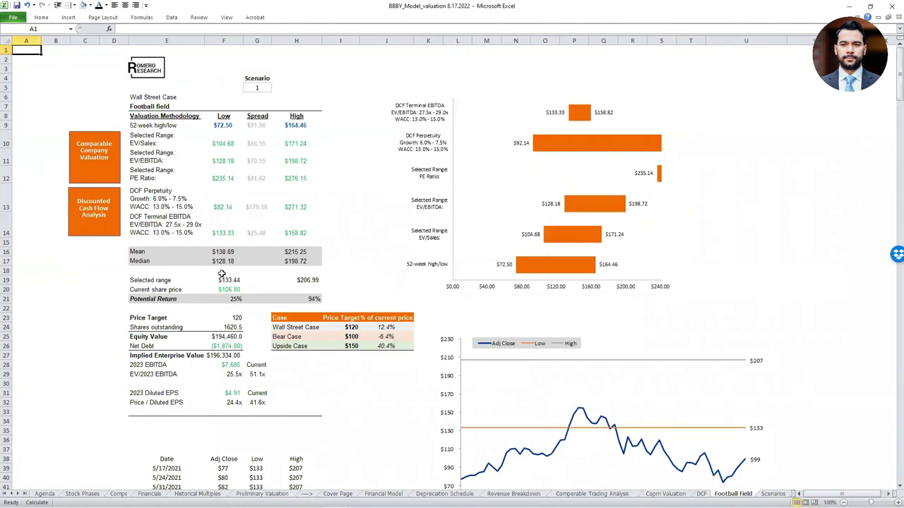
{"action": "key", "text": "ctrl+Page_Down"}
{"action": "scroll", "coordinate": [221, 274], "scroll_direction": "down", "scroll_amount": 2}
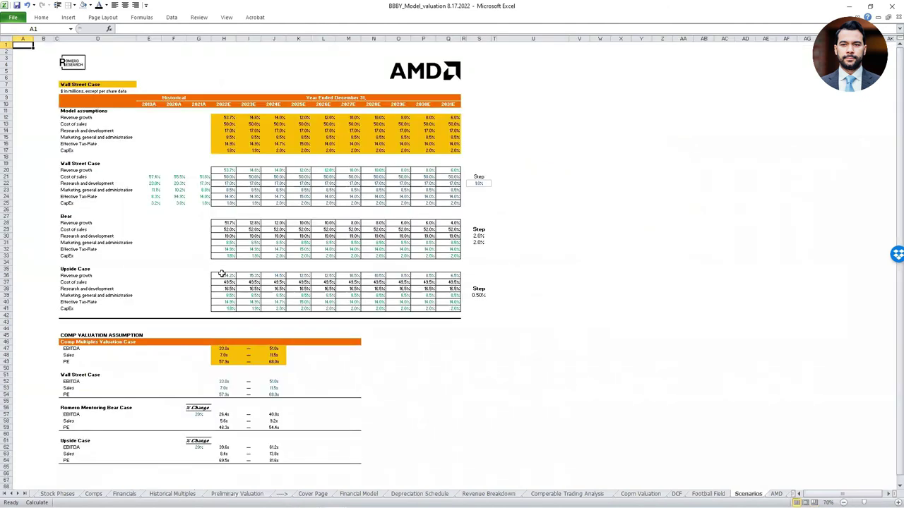
{"action": "key", "text": "ctrl+Page_Up"}
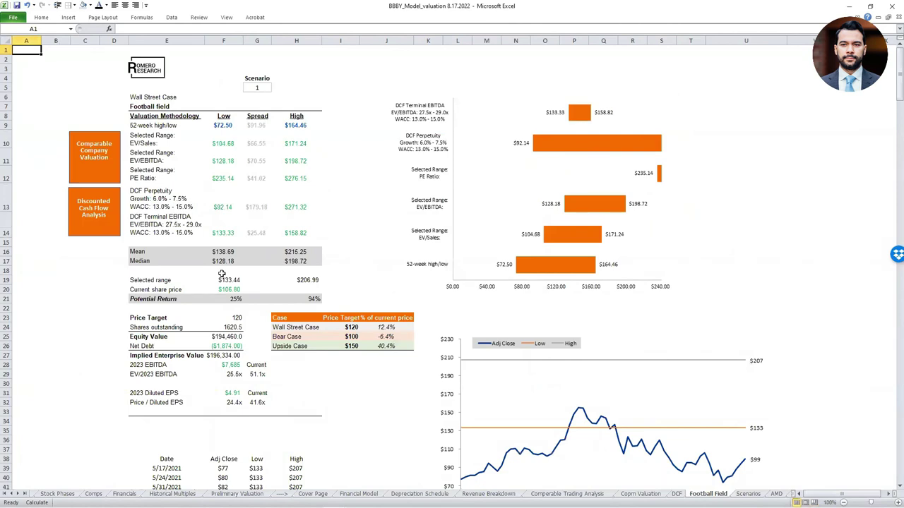
Step: Go back from the Football Field sheet through the DCF and Copm Valuation sheets toward the front of the workbook
{"action": "key", "text": "ctrl+Page_Up"}
{"action": "key", "text": "ctrl+Page_Up"}
{"action": "key", "text": "ctrl+Page_Up"}
{"action": "key", "text": "ctrl+Page_Up"}
{"action": "key", "text": "ctrl+Page_Up"}
{"action": "key", "text": "ctrl+Page_Up"}
{"action": "key", "text": "ctrl+Page_Up"}
{"action": "key", "text": "ctrl+Page_Up"}
{"action": "key", "text": "ctrl+Page_Up"}
{"action": "key", "text": "ctrl+Page_Up"}
{"action": "key", "text": "ctrl+Page_Up"}
{"action": "key", "text": "ctrl+Page_Up"}
{"action": "key", "text": "ctrl+Page_Up"}
{"action": "key", "text": "ctrl+Page_Up"}
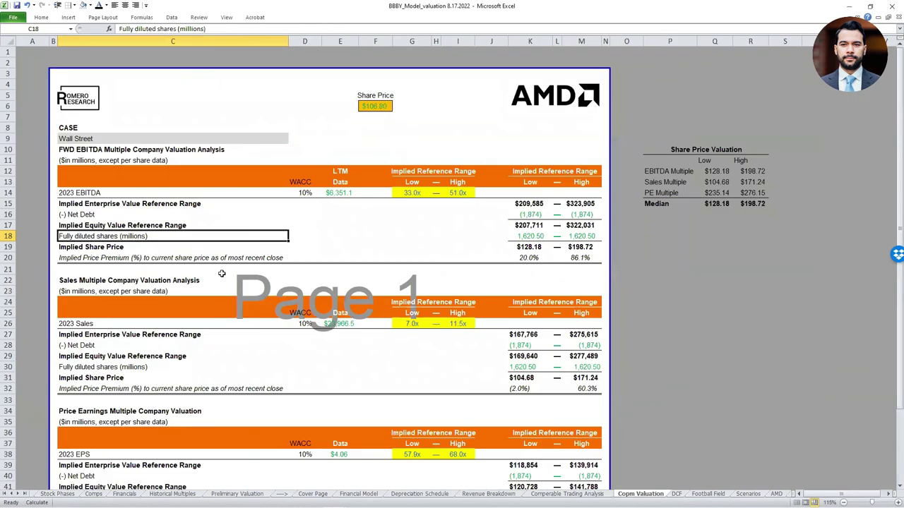